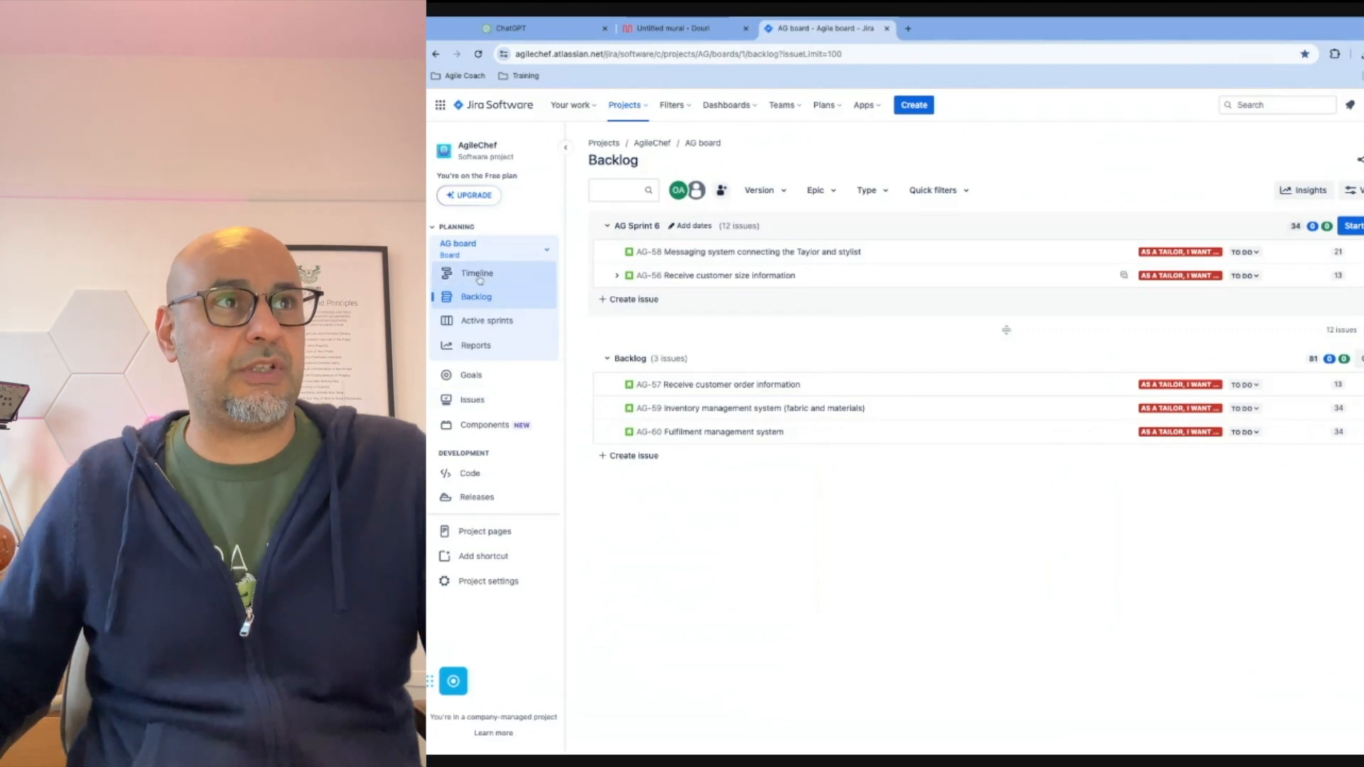
left_click(642, 457)
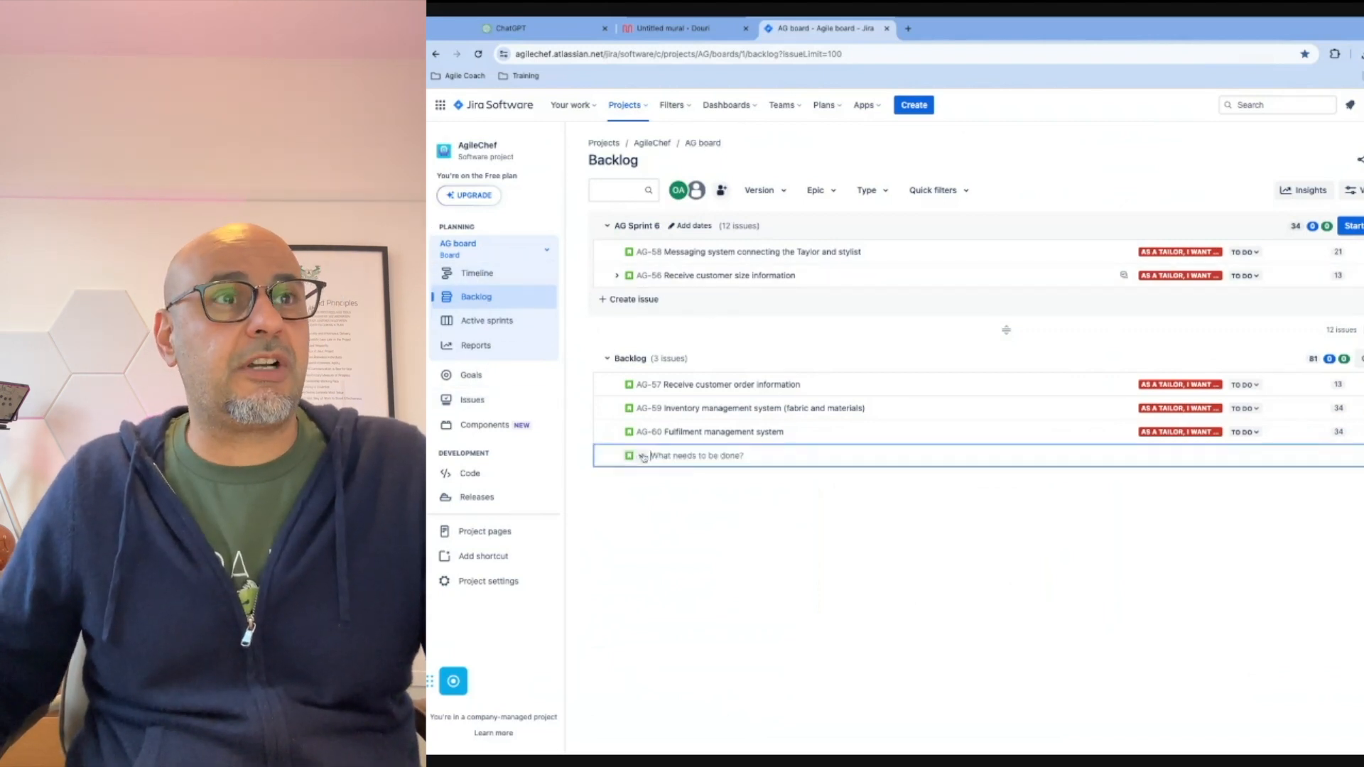
left_click(642, 459)
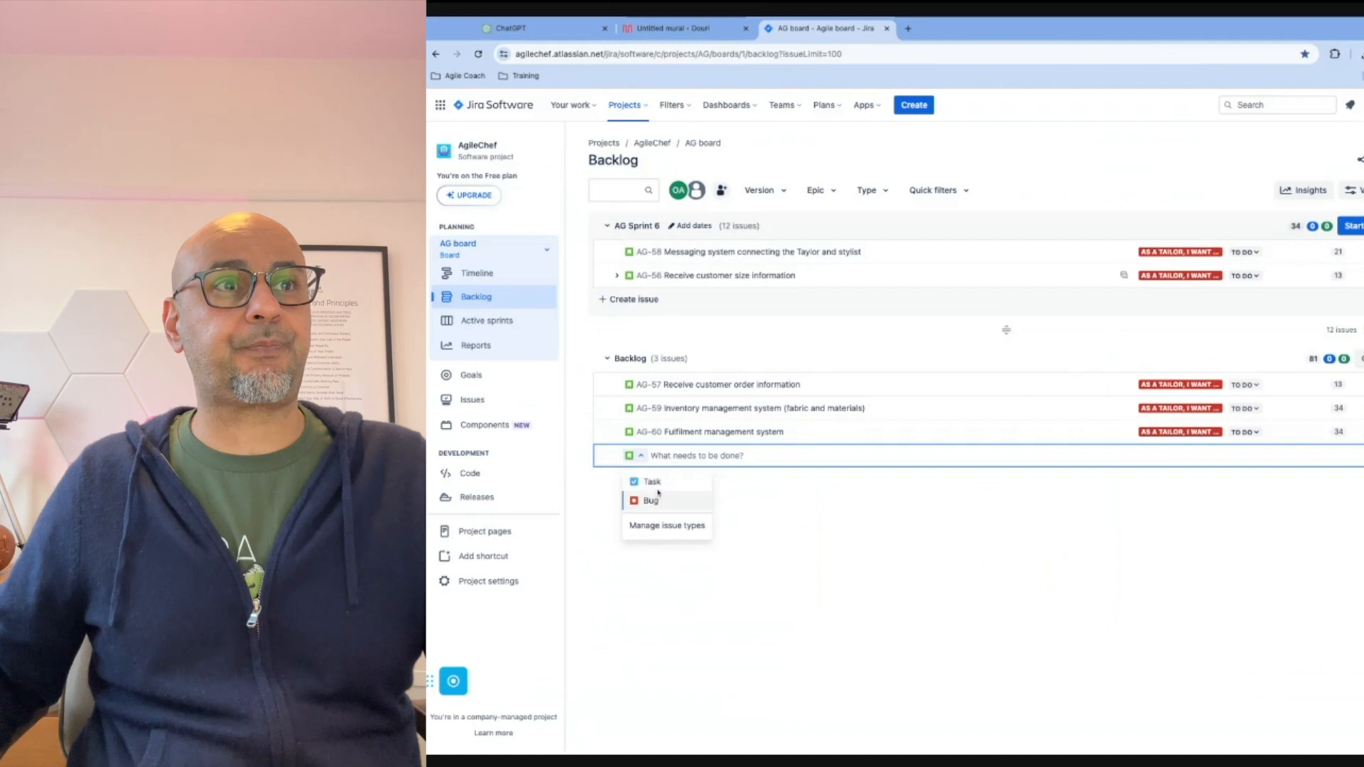
left_click(788, 518)
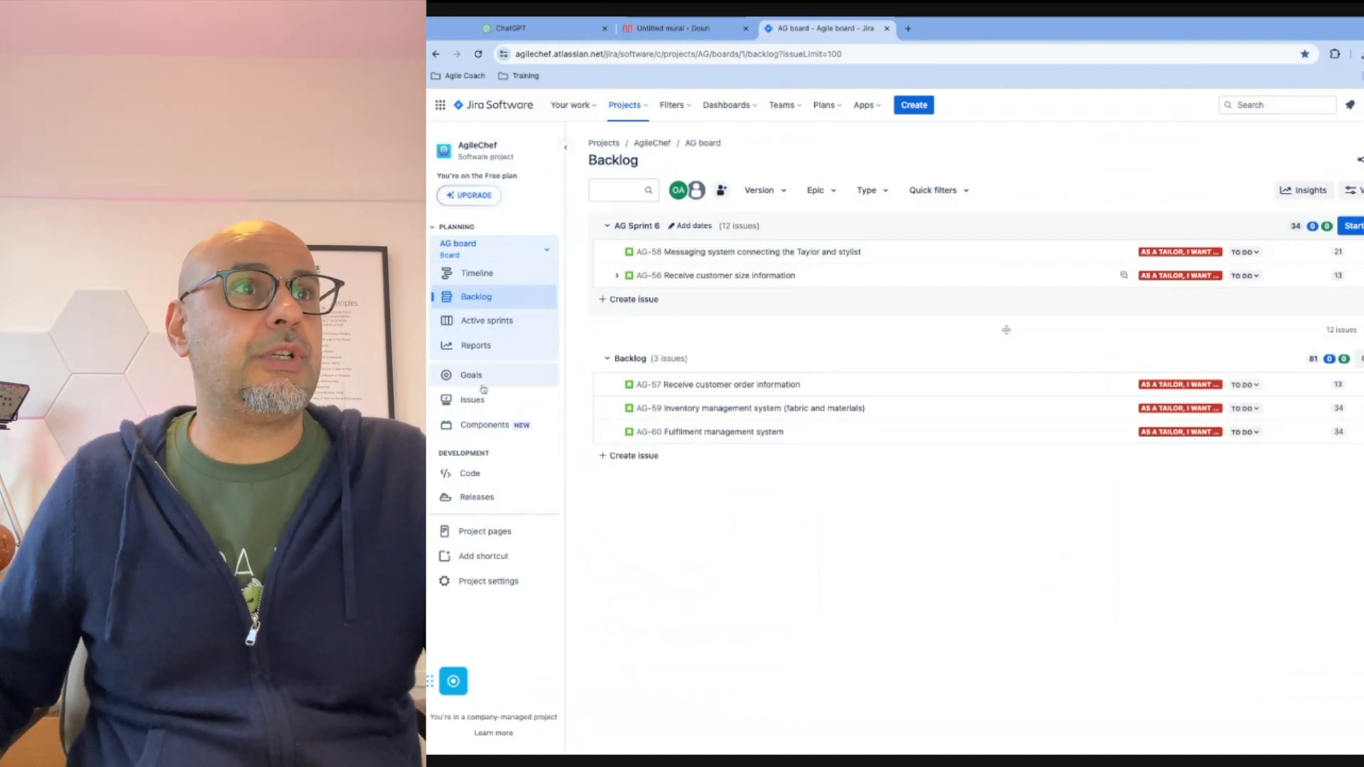
Step: Start a new issue, switch to the Mural board and copy the customer story about securely adding Visa card details
left_click(914, 104)
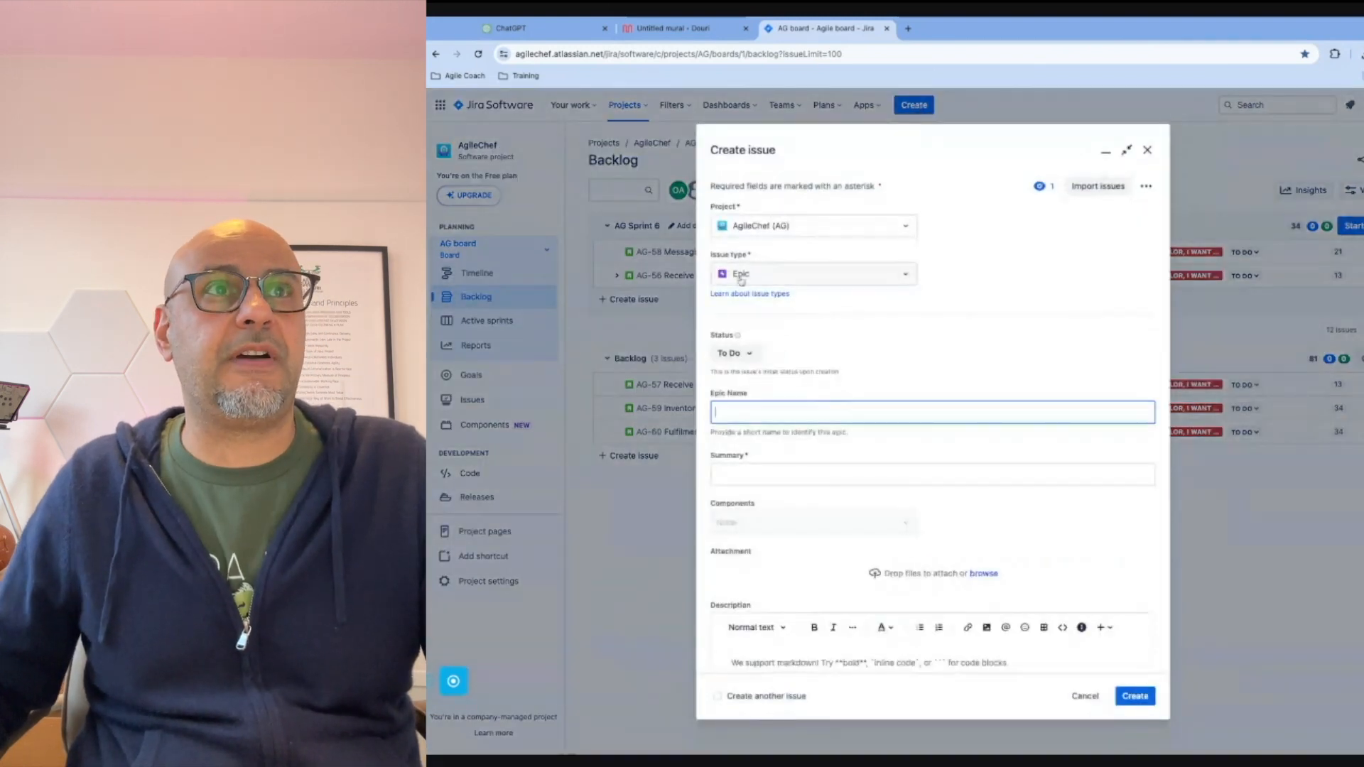
left_click(732, 30)
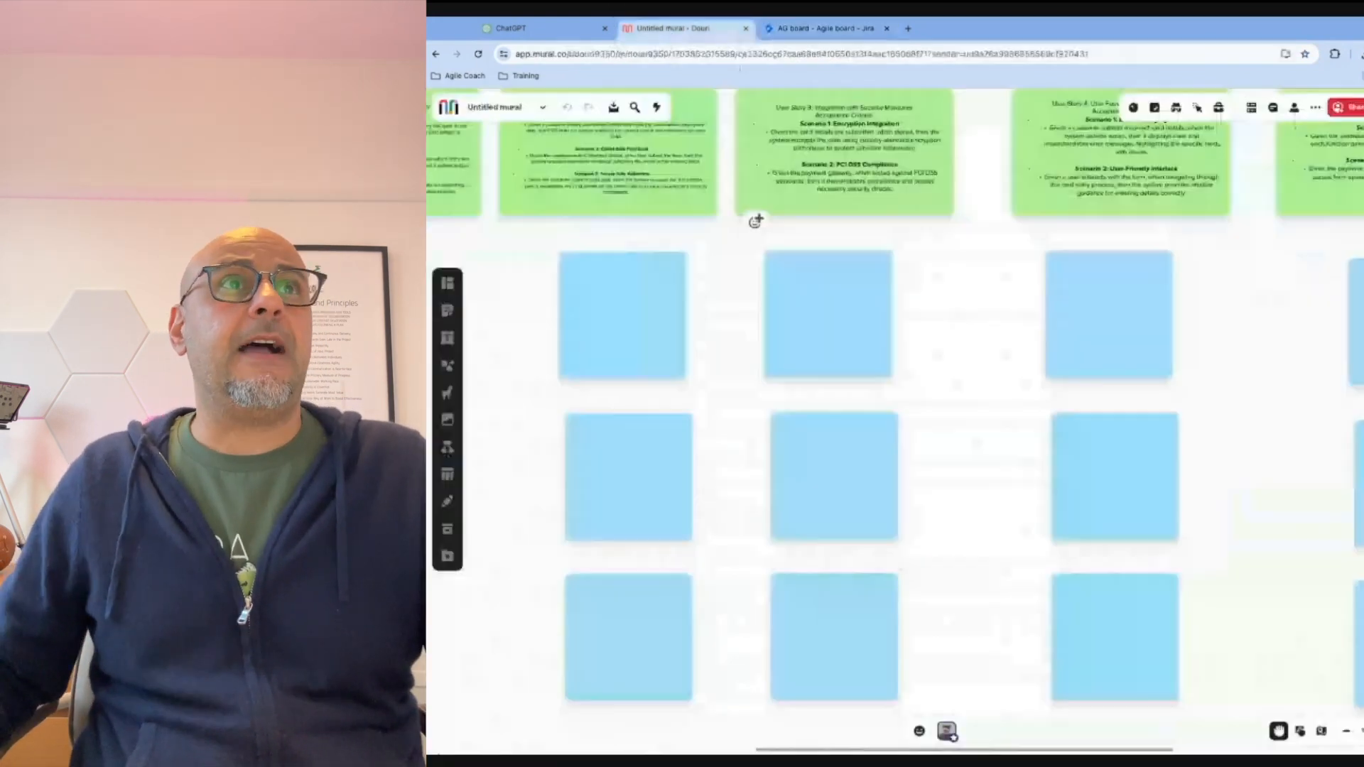
scroll(1173, 238, "up", 8)
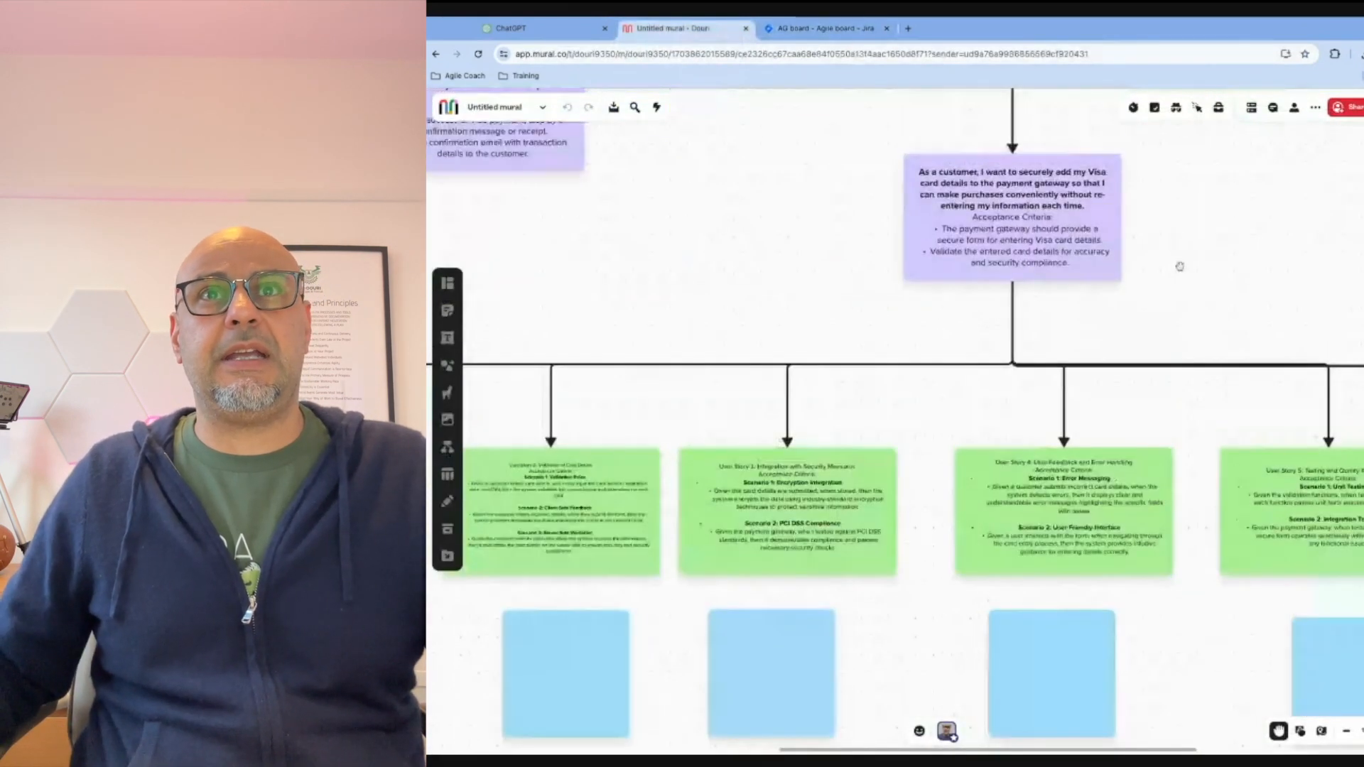
scroll(1179, 266, "up", 5)
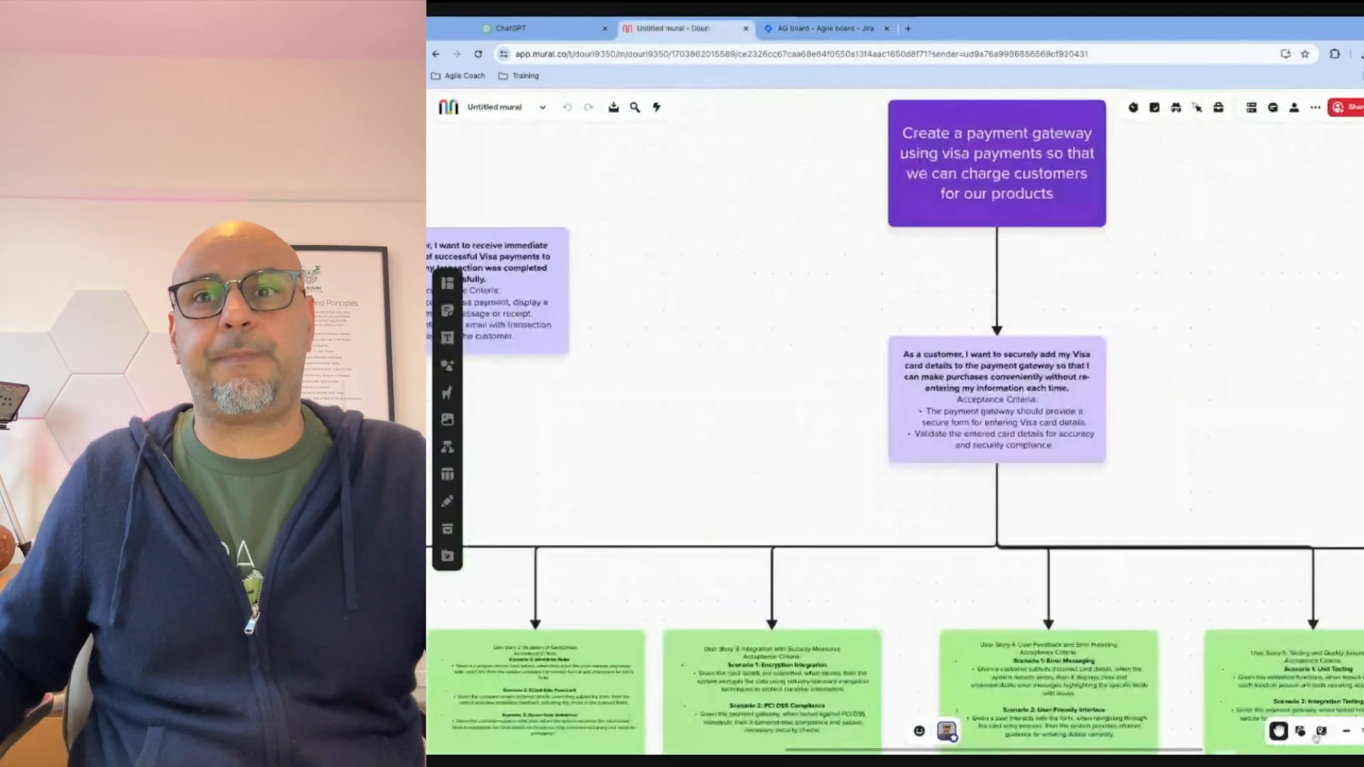
left_click(1003, 372)
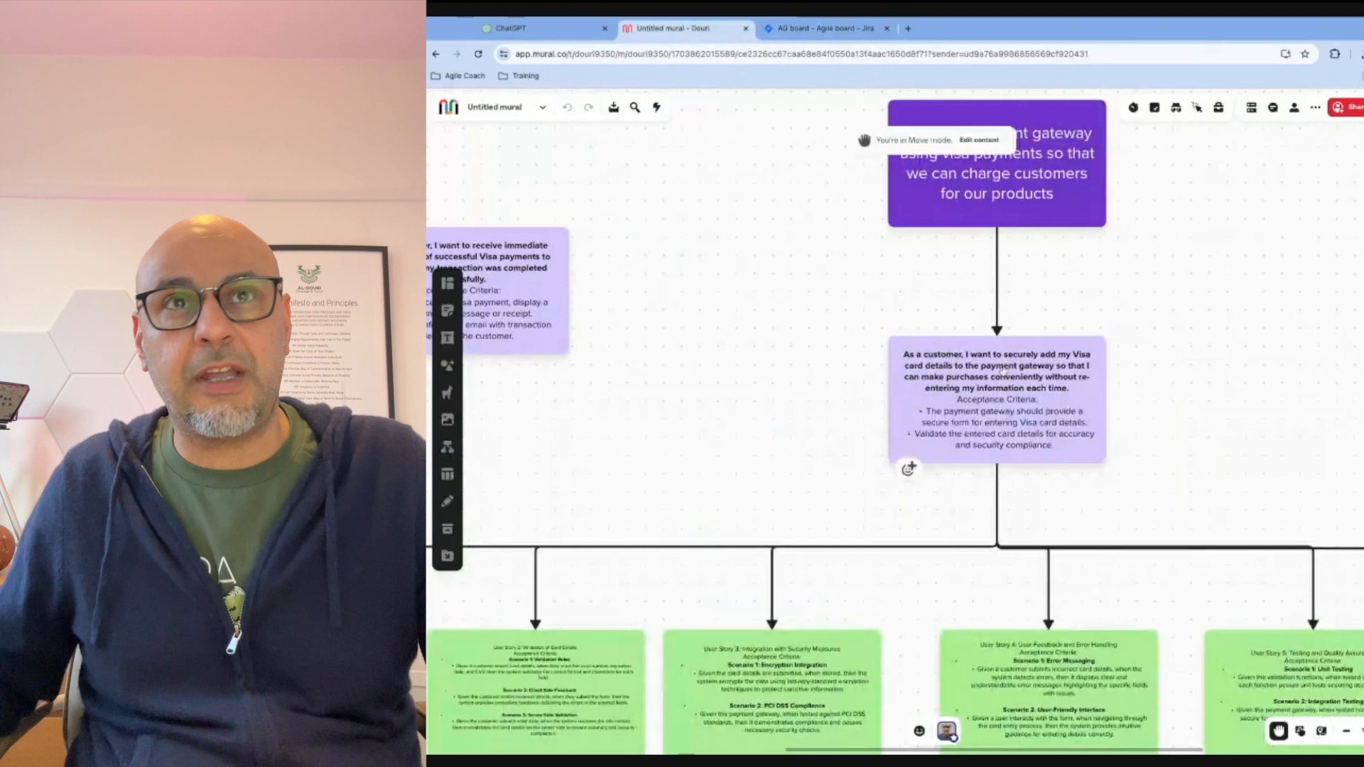
left_click(979, 140)
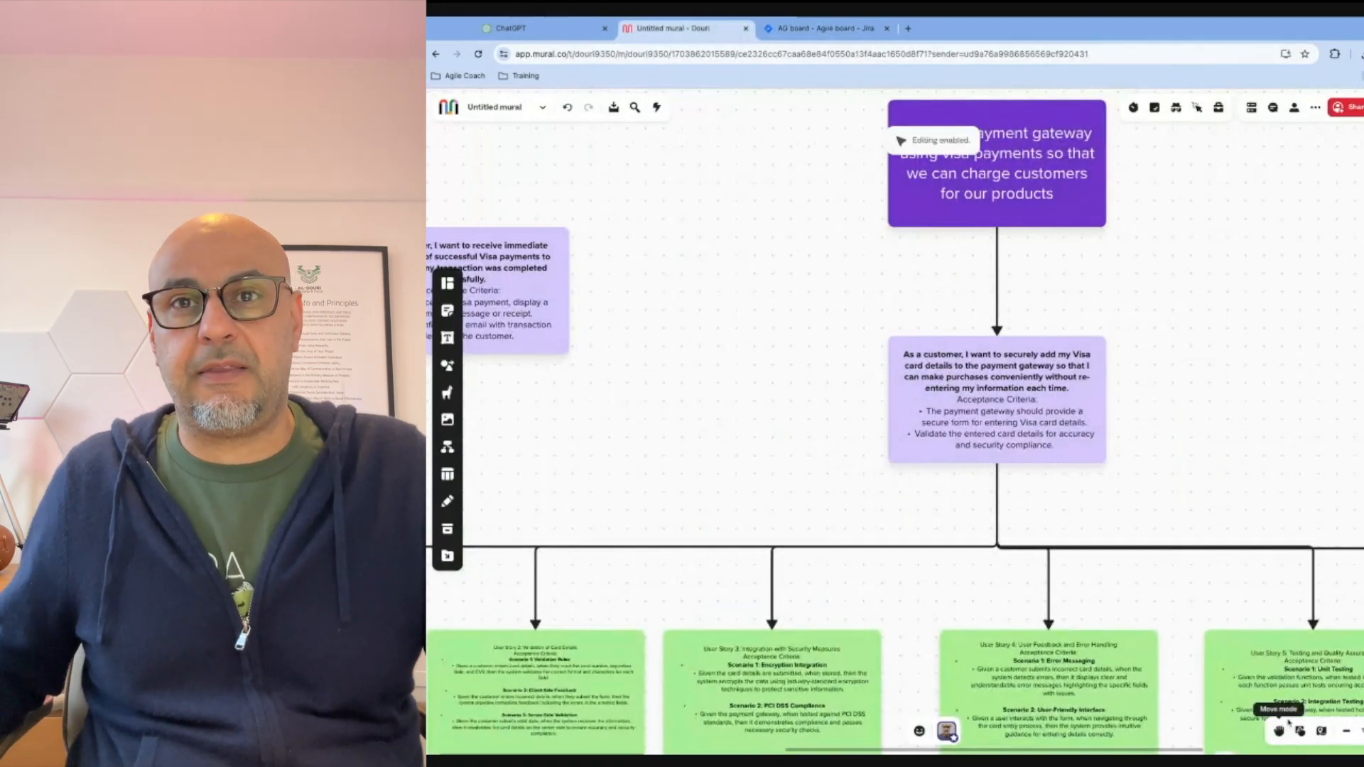
left_click(994, 379)
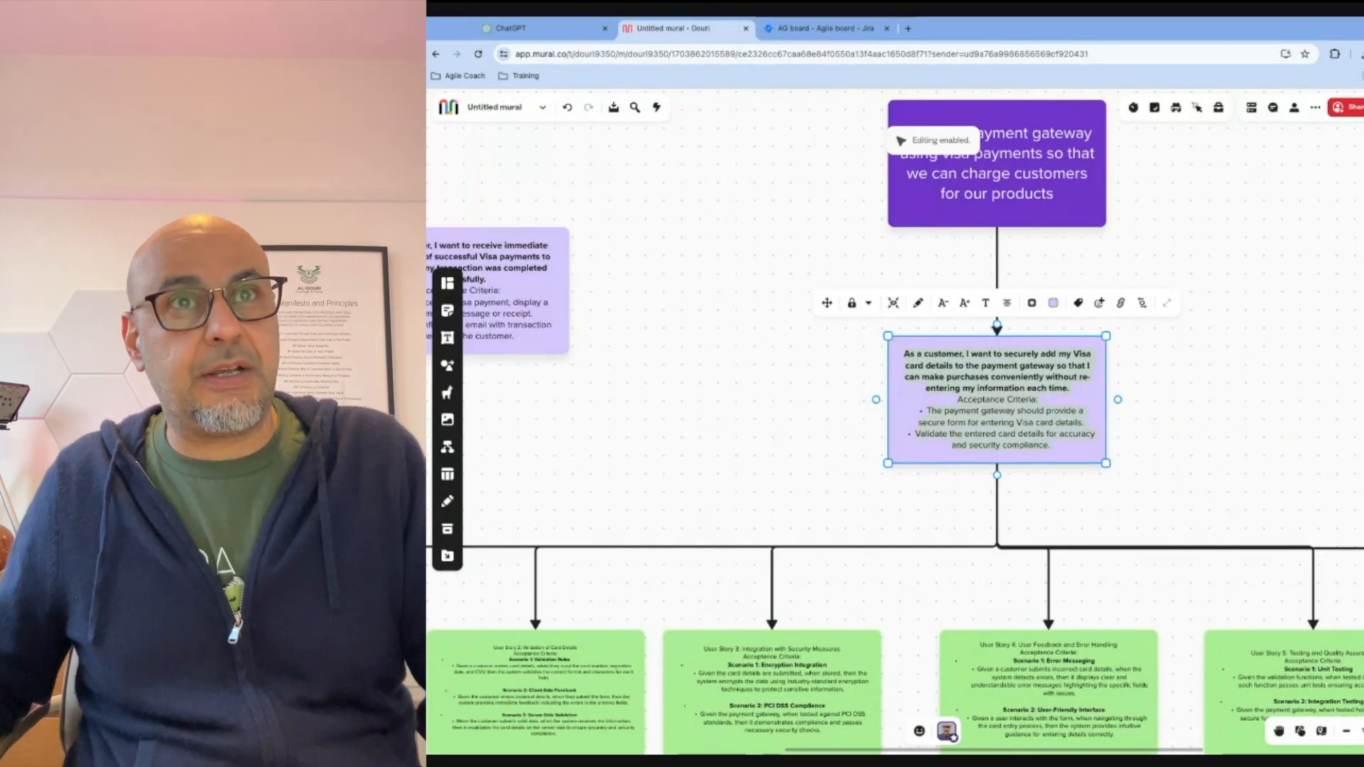
Step: Return to the Jira issue form and examine its project, issue type and status options
left_click(797, 29)
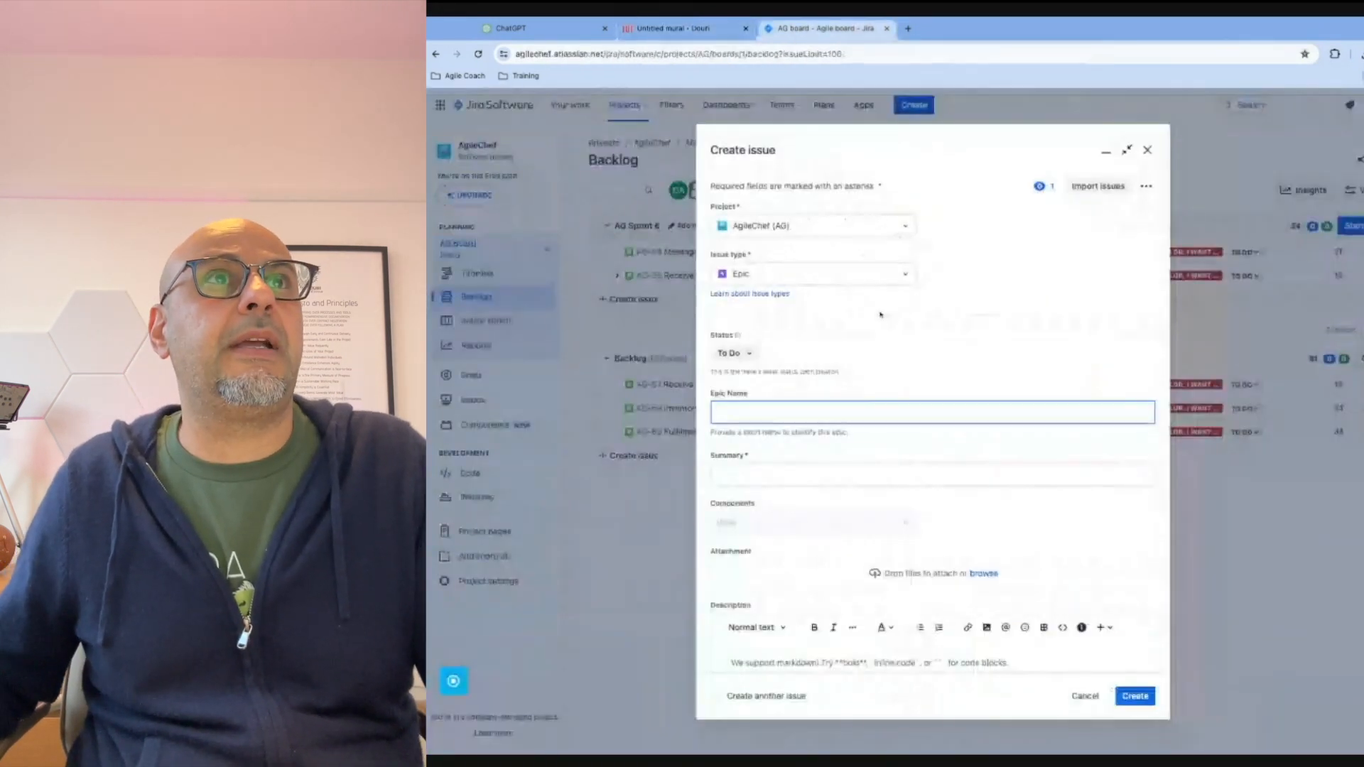
left_click(787, 226)
left_click(788, 226)
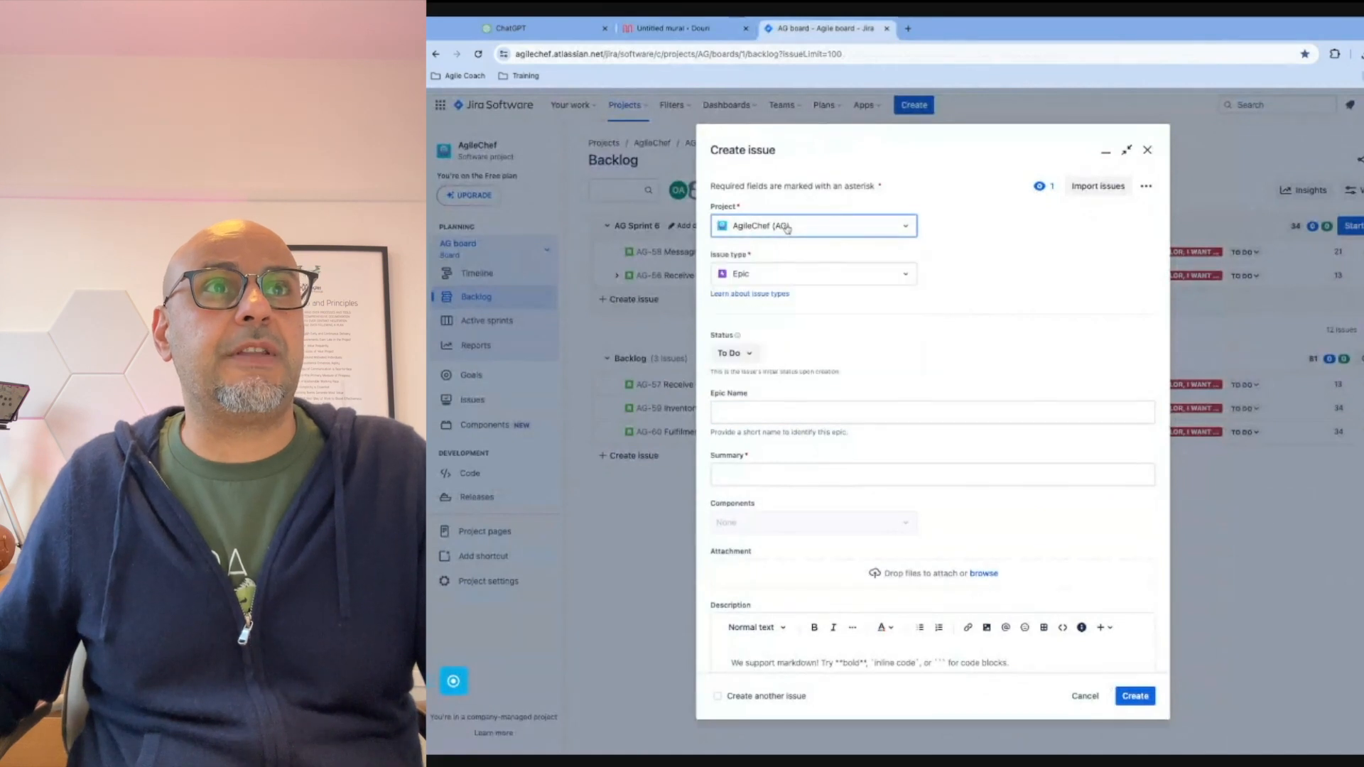
left_click(812, 274)
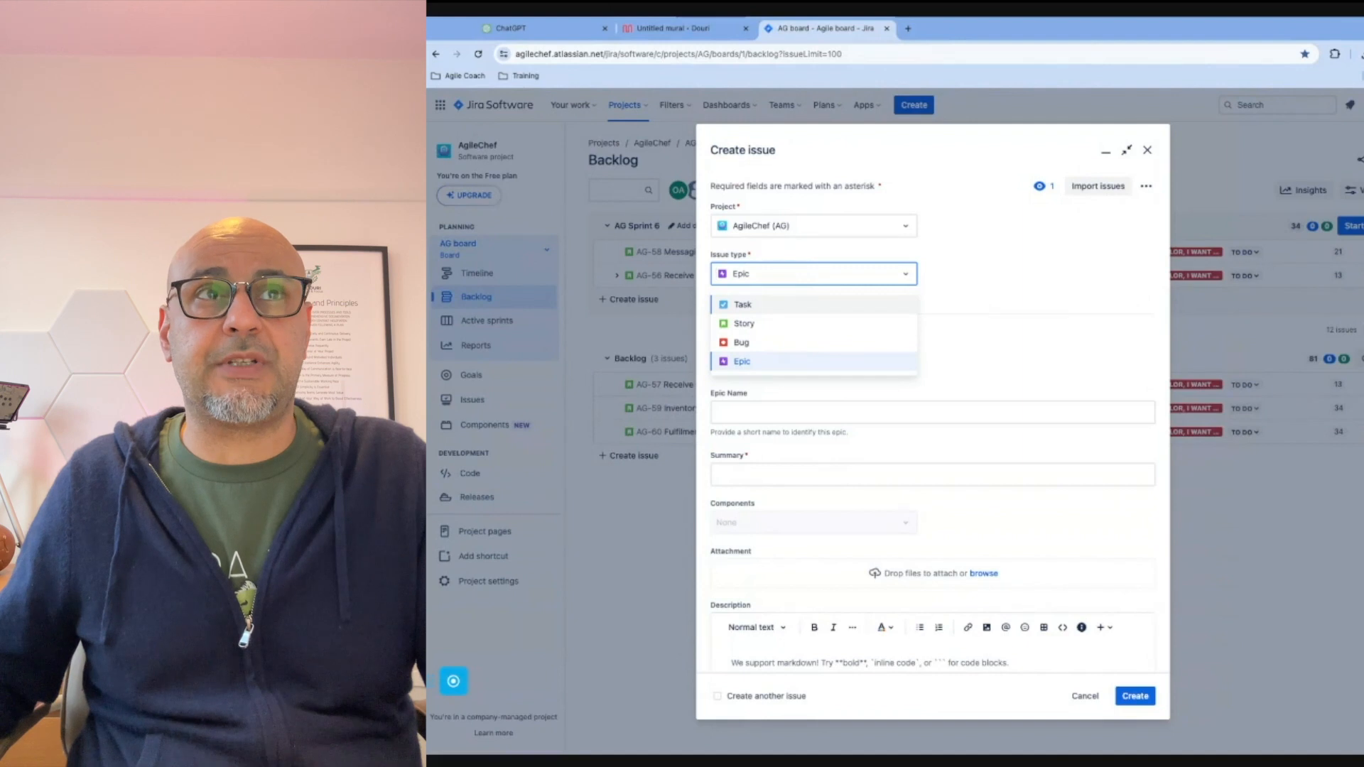
left_click(811, 275)
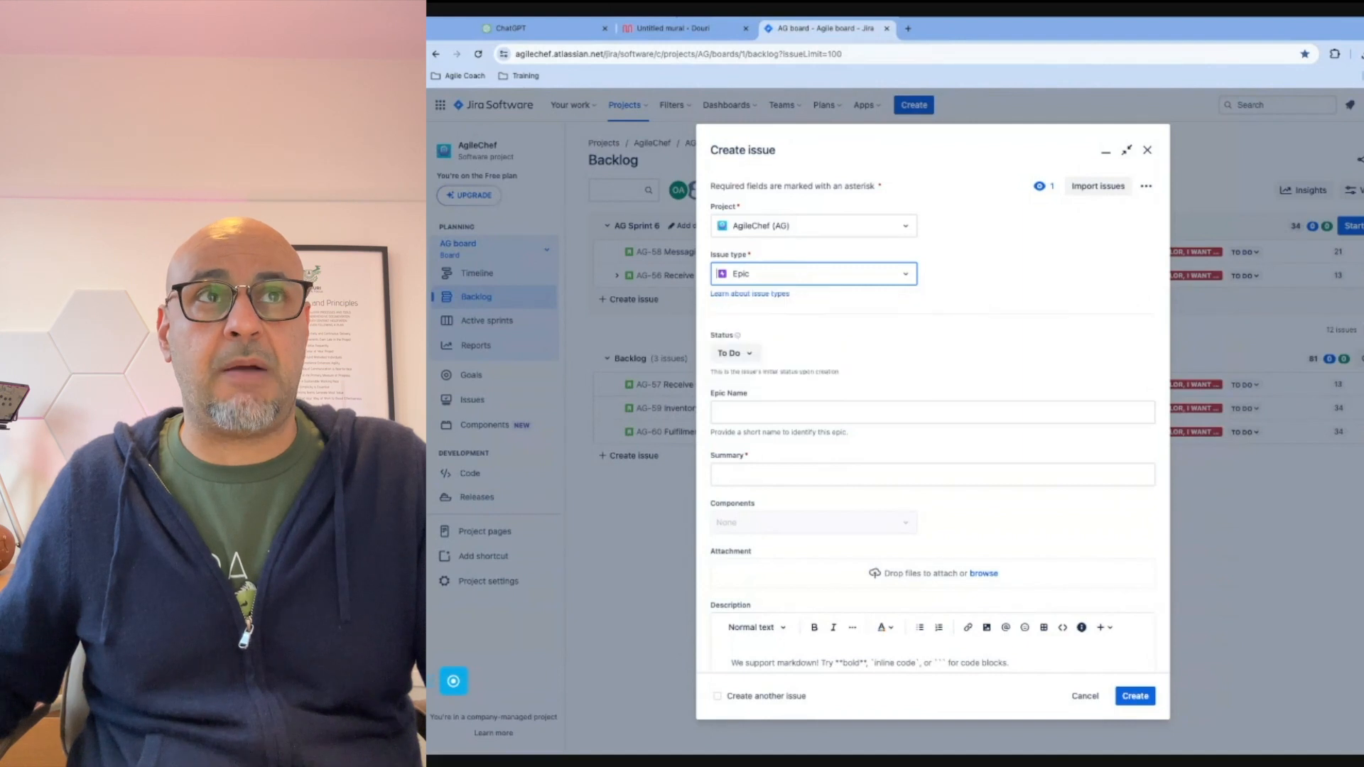
left_click(743, 355)
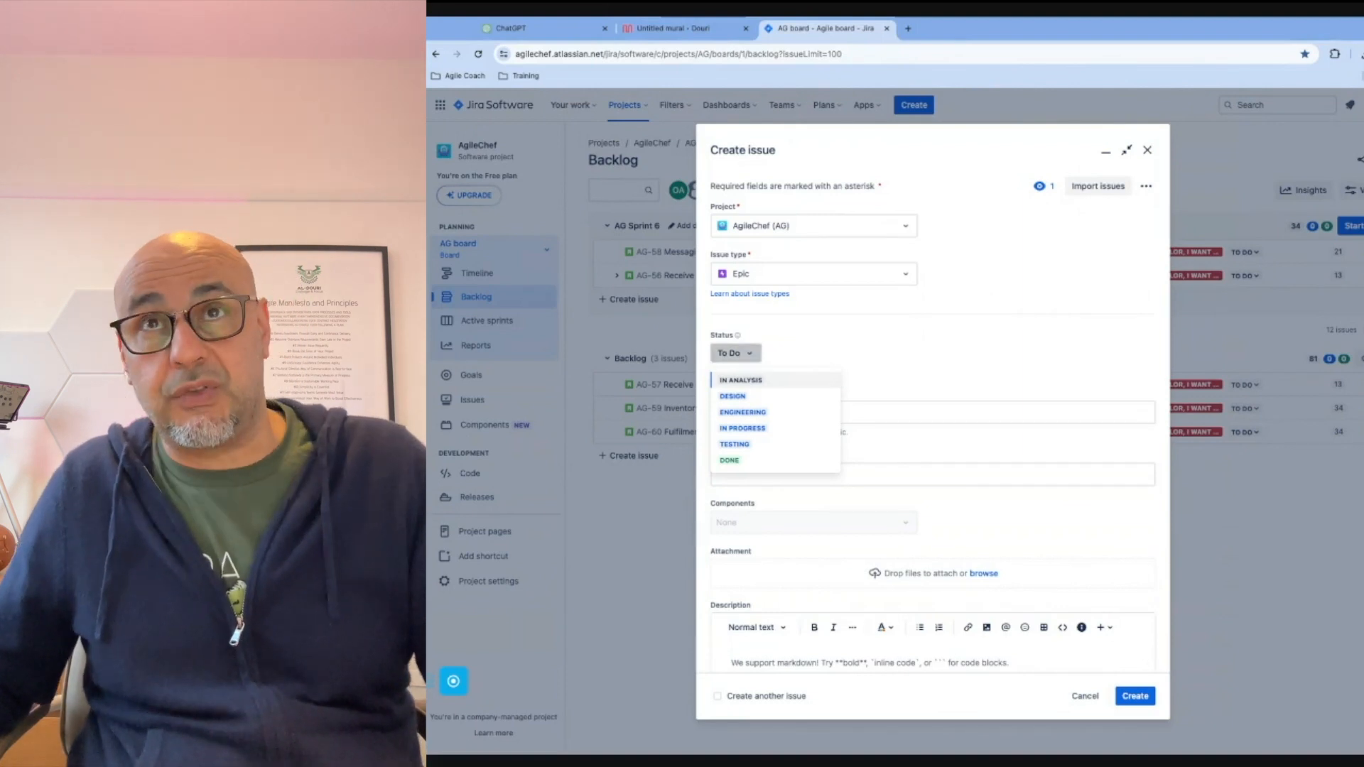
left_click(744, 355)
Step: Paste the copied Visa card story with its acceptance criteria into the epic's description
left_click(821, 419)
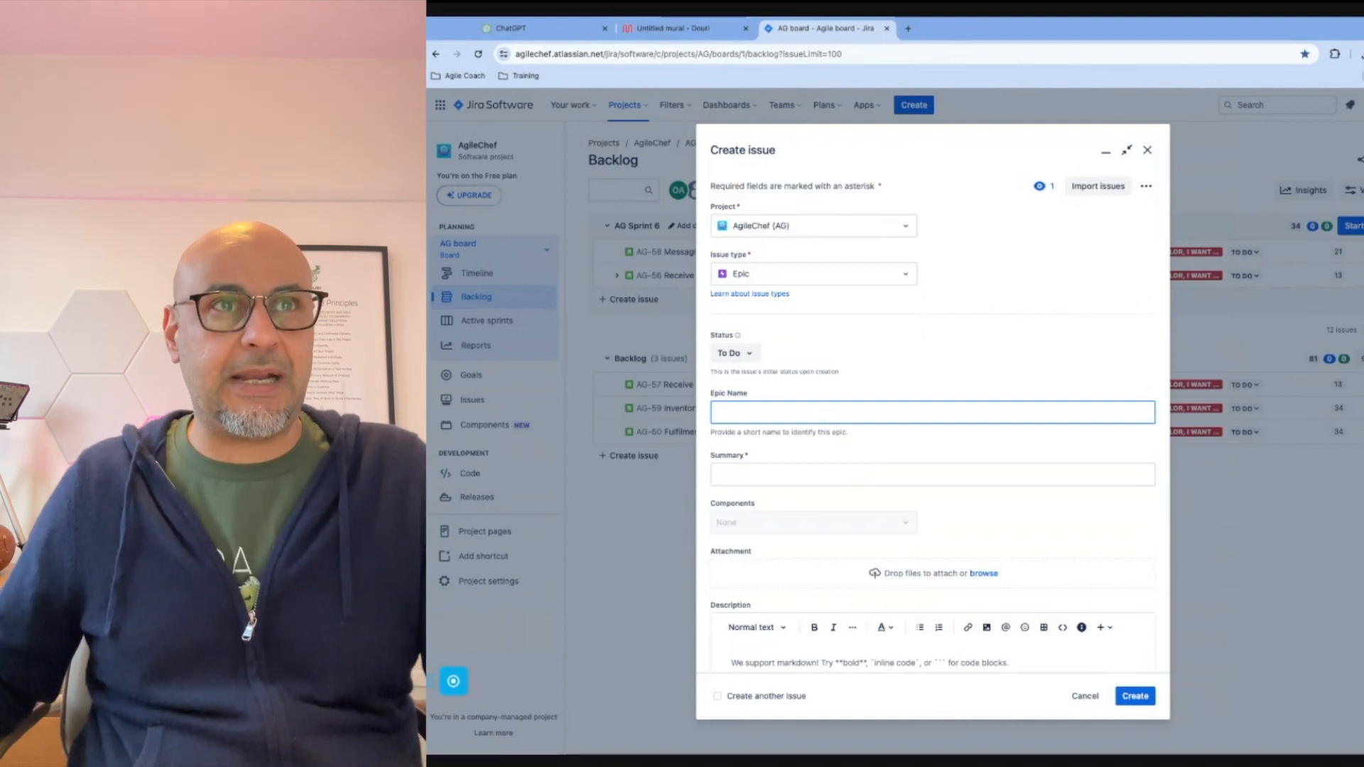
key("Tab")
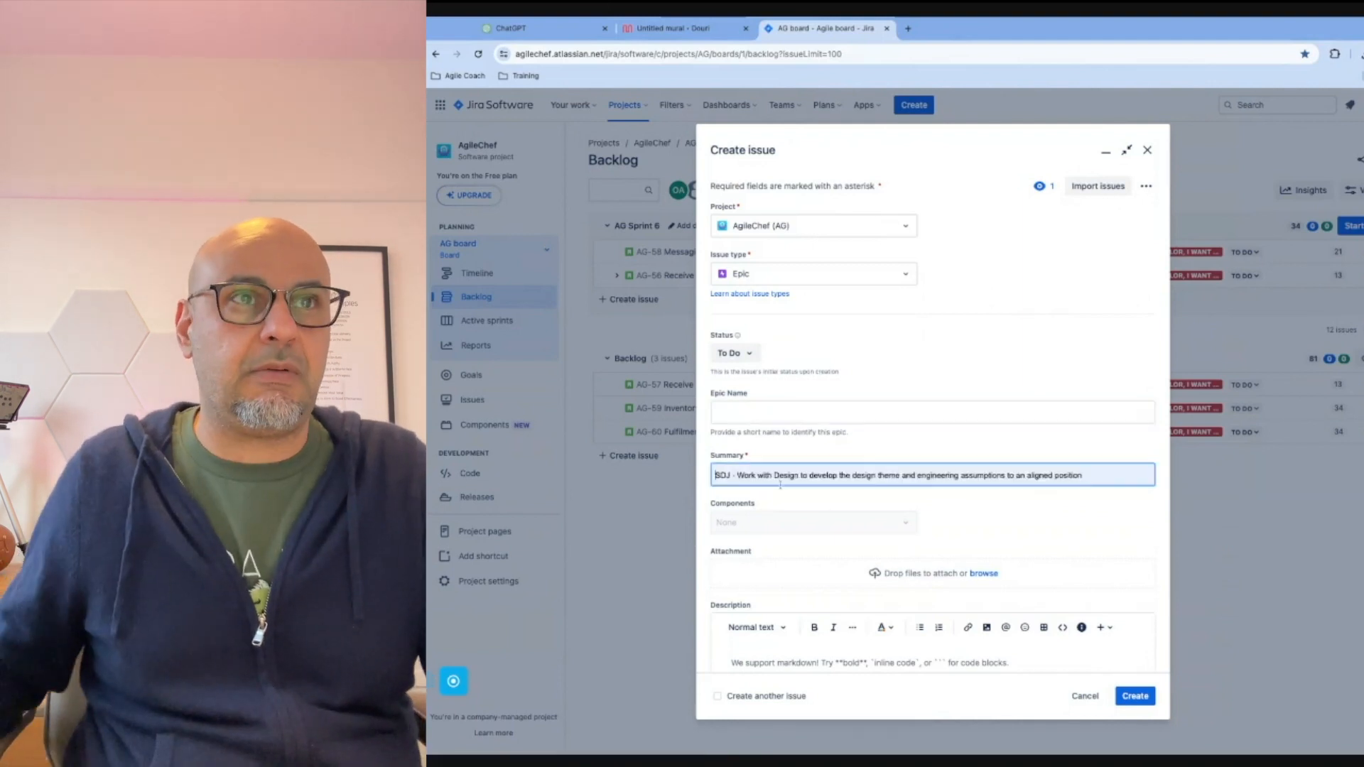
left_click(800, 657)
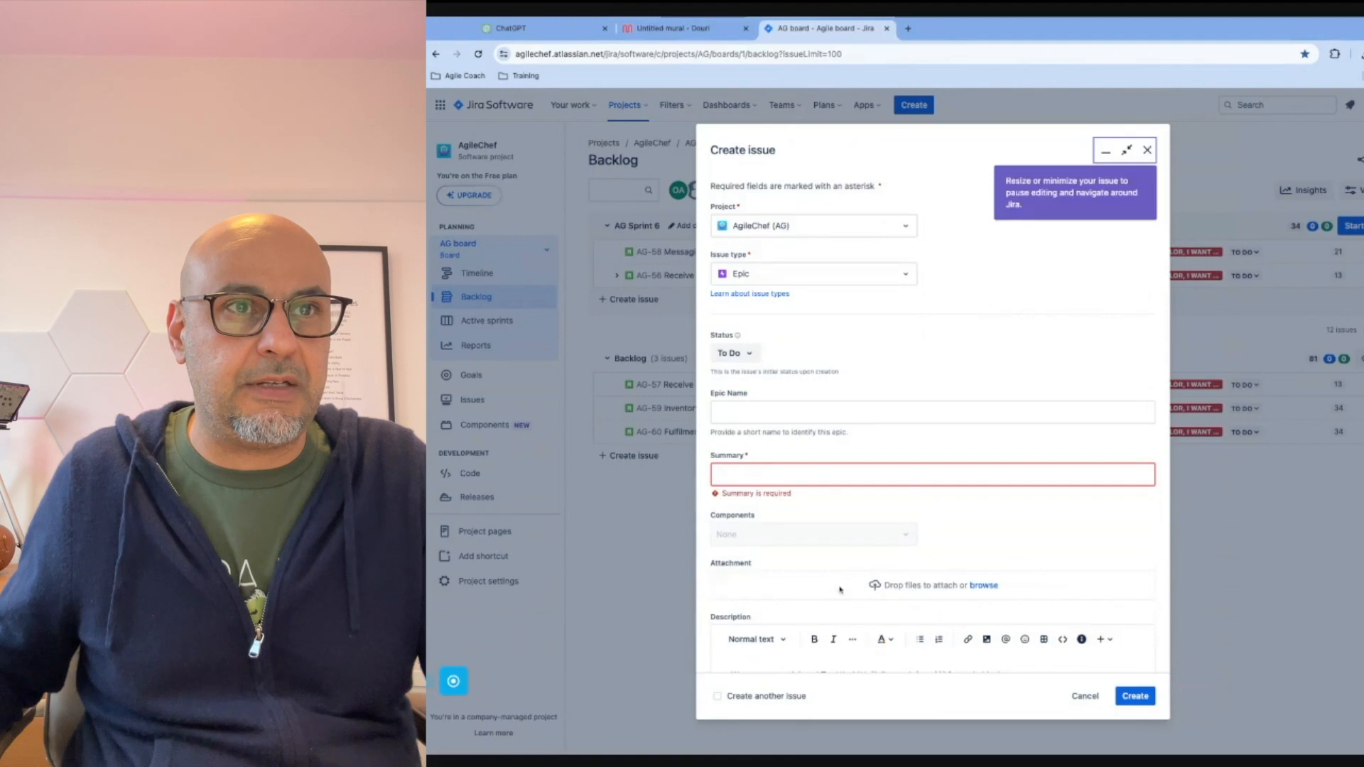
scroll(841, 589, "down", 4)
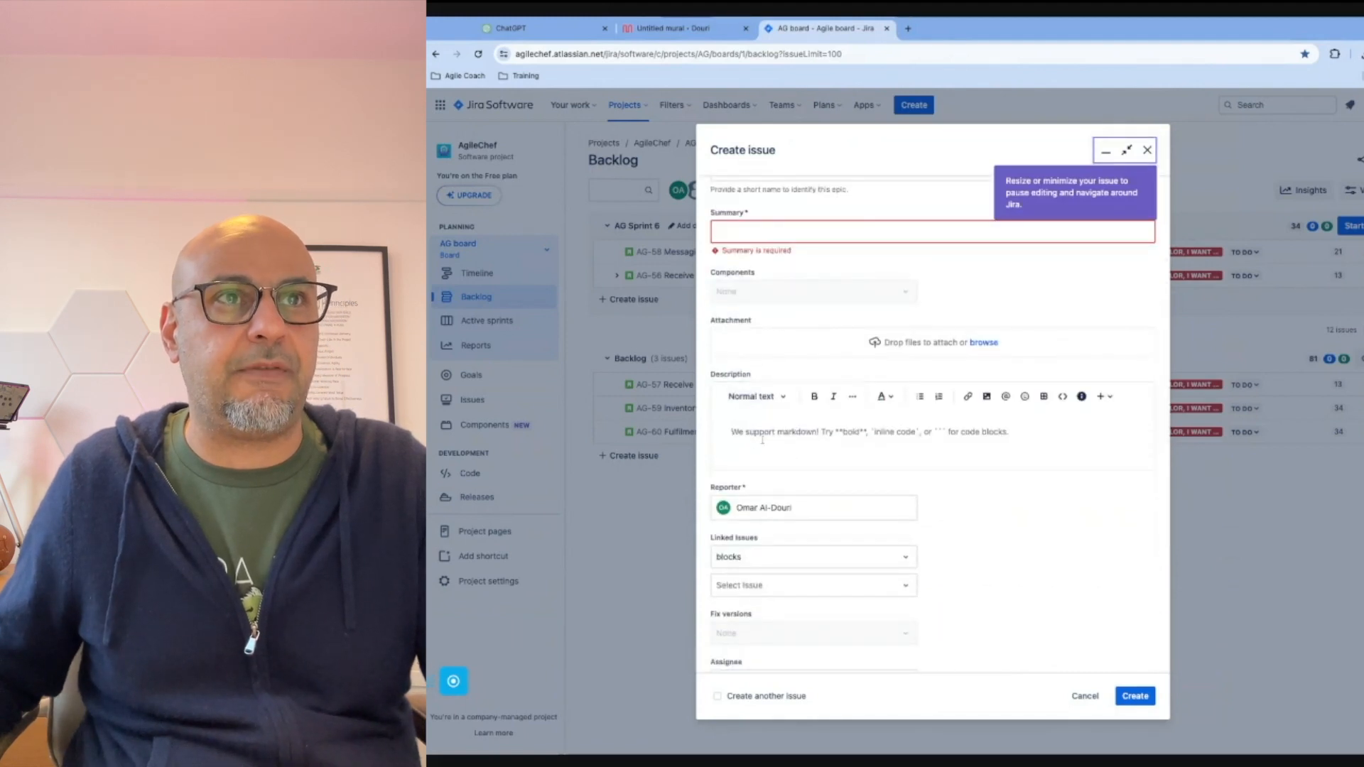
type("As a customer, I want to securely add my Visa card details to the payment gateway so that I can make purchases conveniently without re-entering my information each time. Acceptance Criteria: The payment gateway should provide a secure form for entering Visa card details. Validate the entered card details for accuracy and security compliance.")
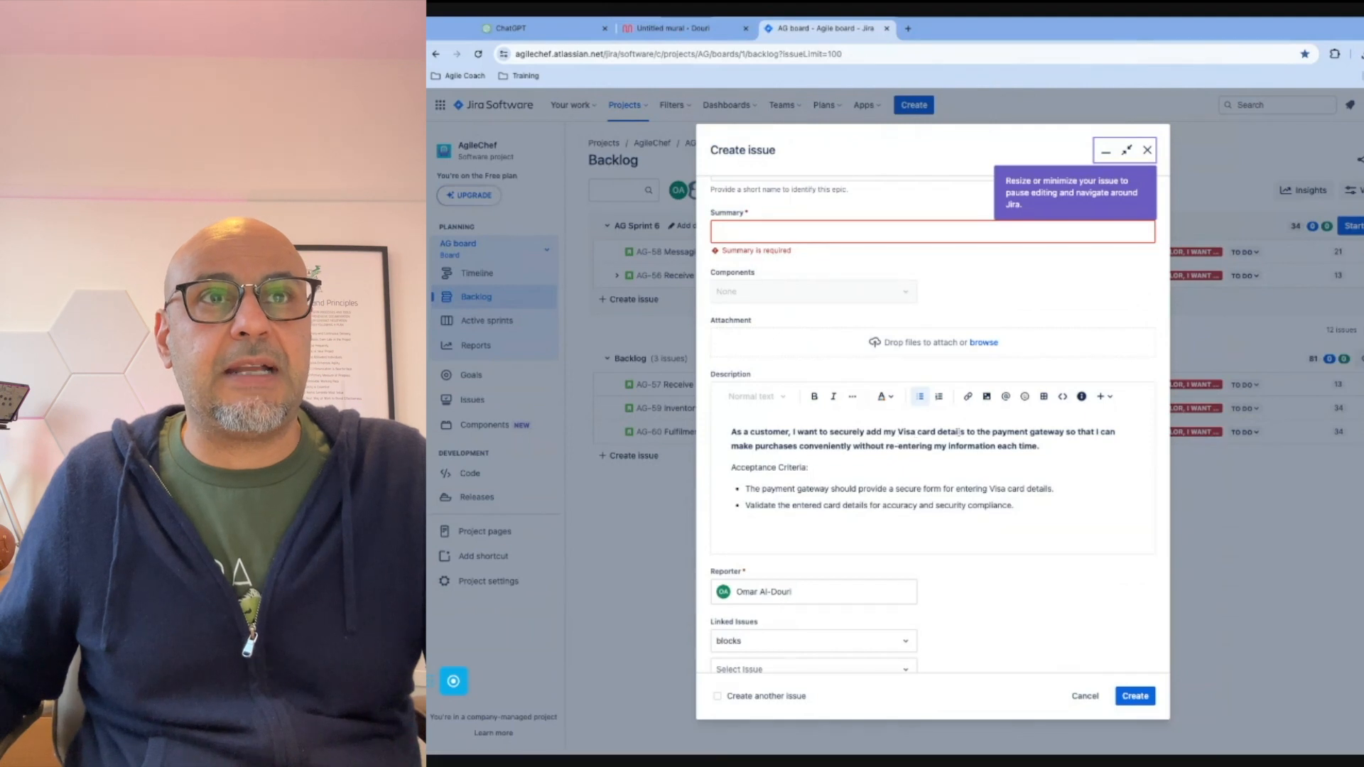
Step: Set the epic name to "Add my Visa card details to the payment gateway" and the summary to the same phrase copied from the description
left_click_drag(867, 432, 965, 432)
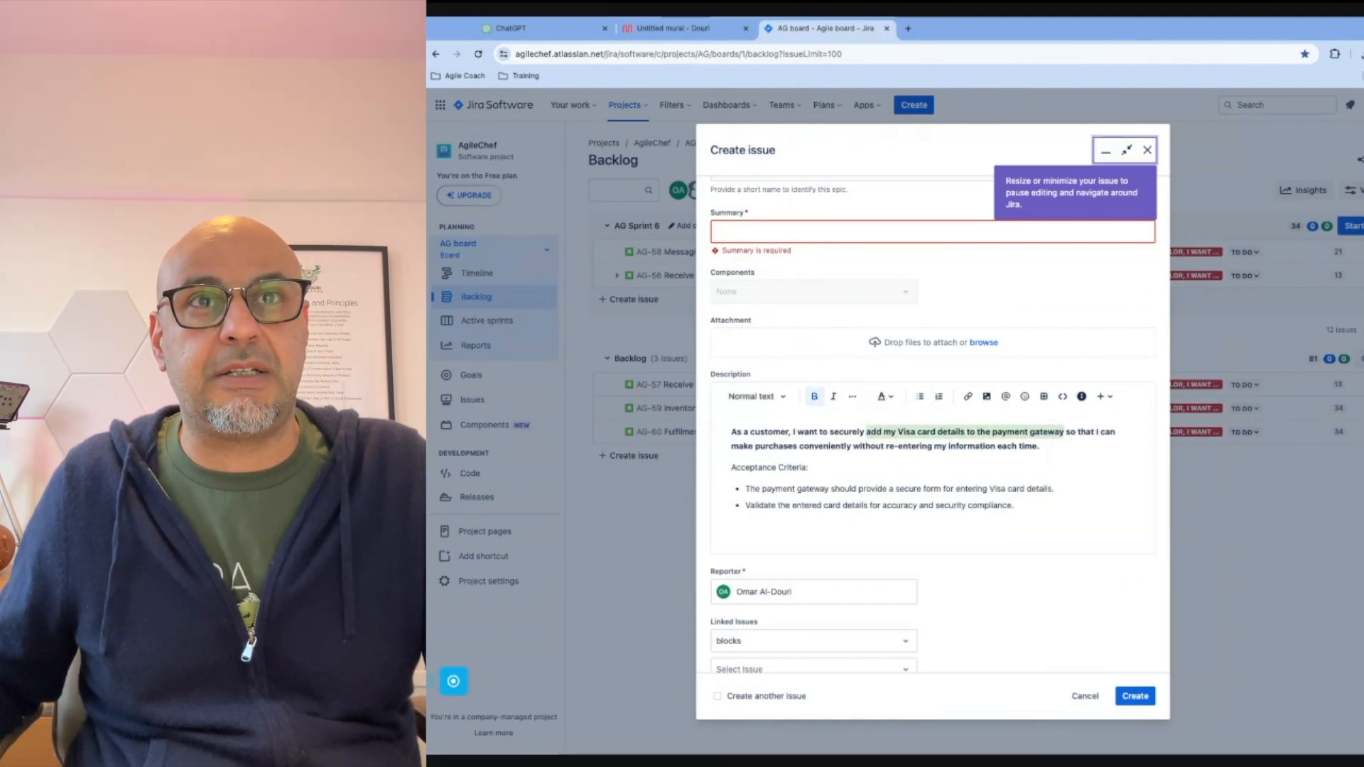
scroll(867, 302, "up", 5)
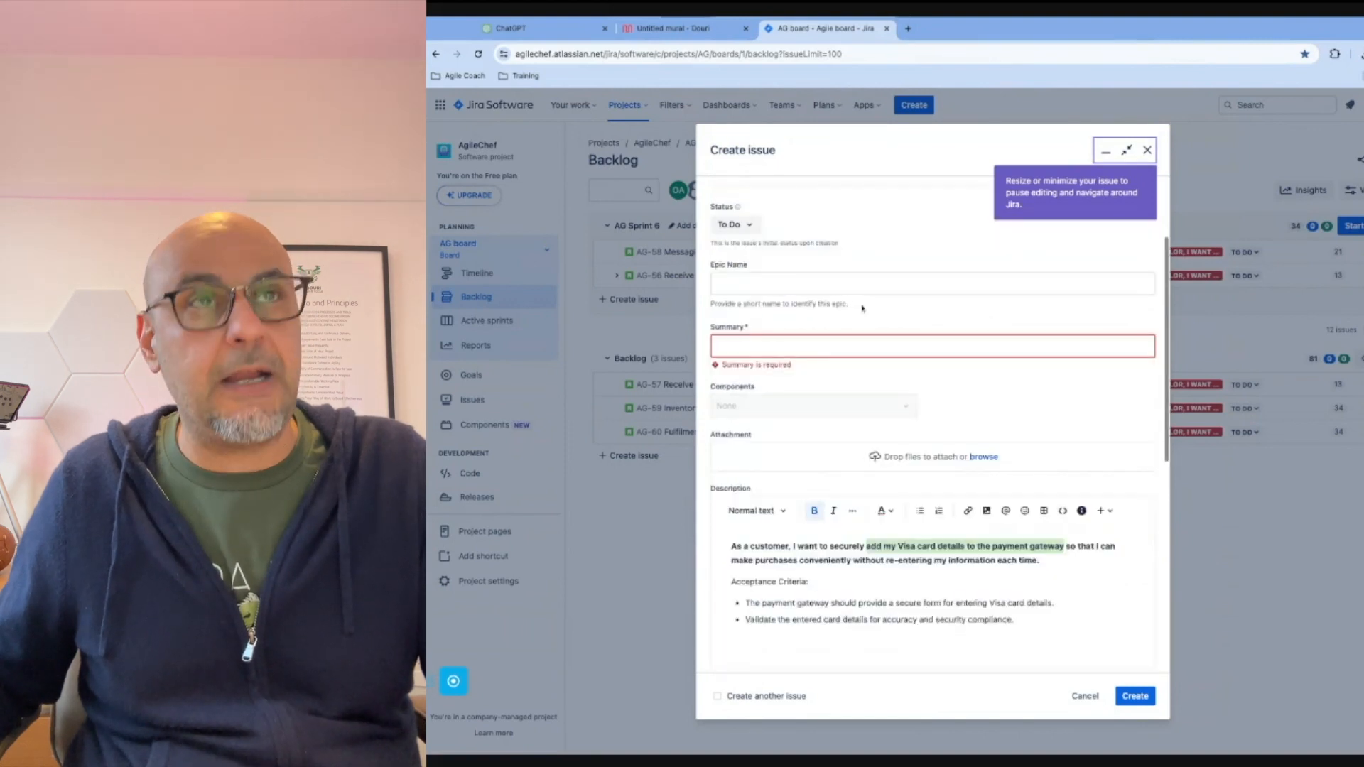
left_click(787, 409)
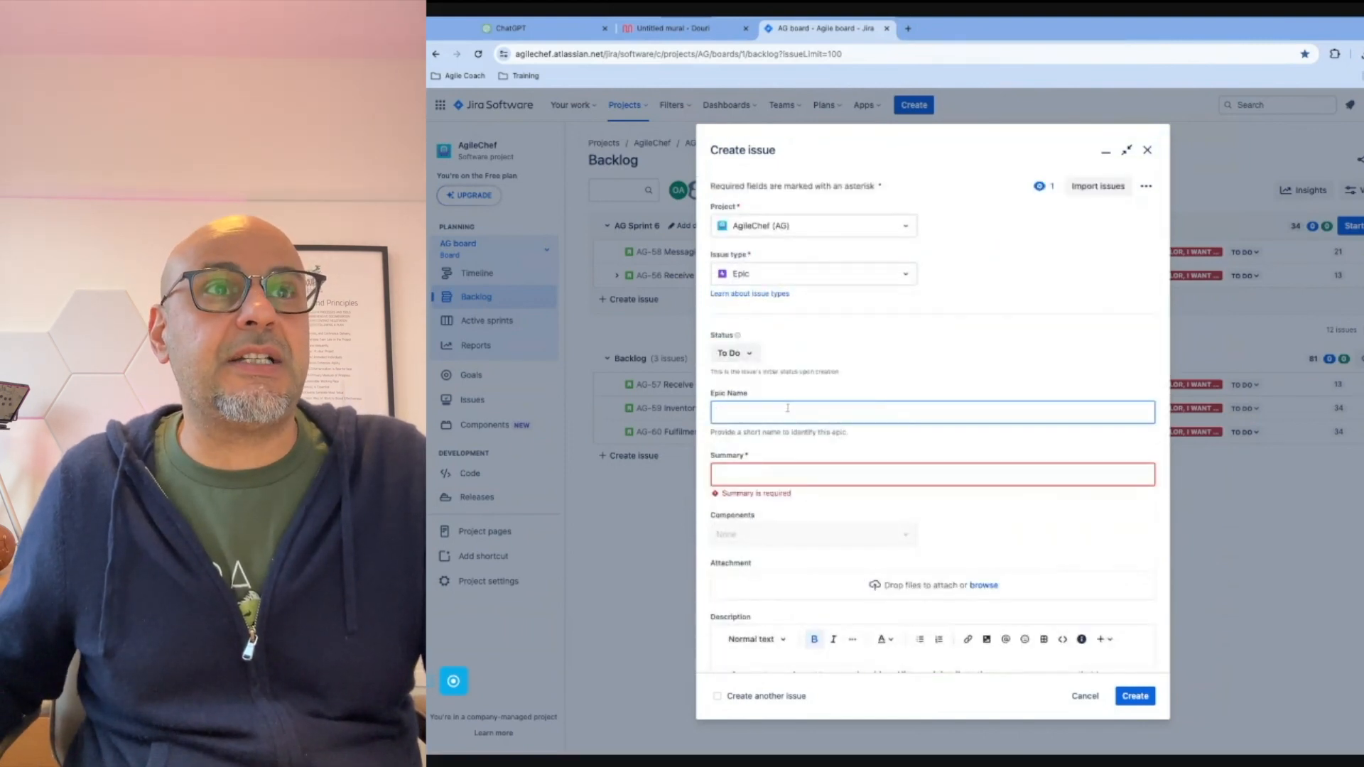
type("add my Visa card details to the payment gateway")
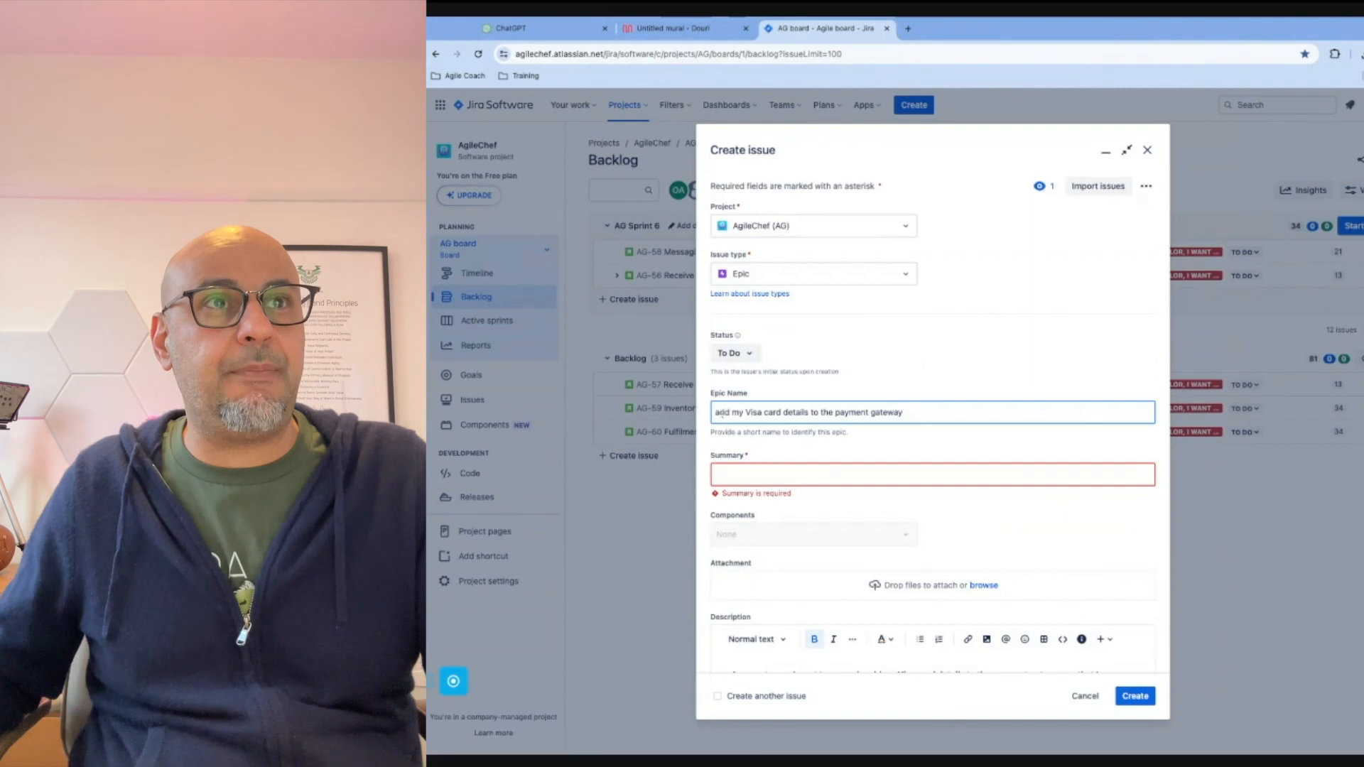
key("Delete")
type("A")
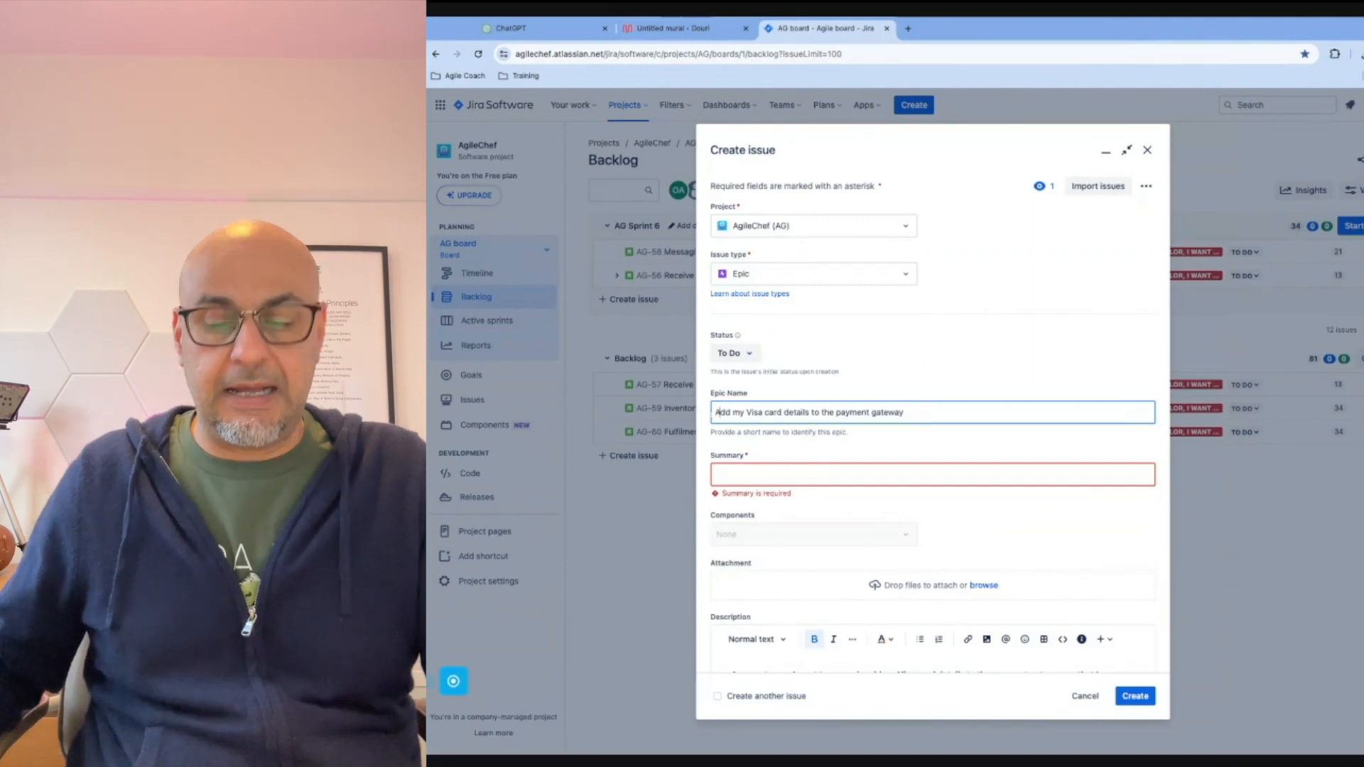
left_click(762, 474)
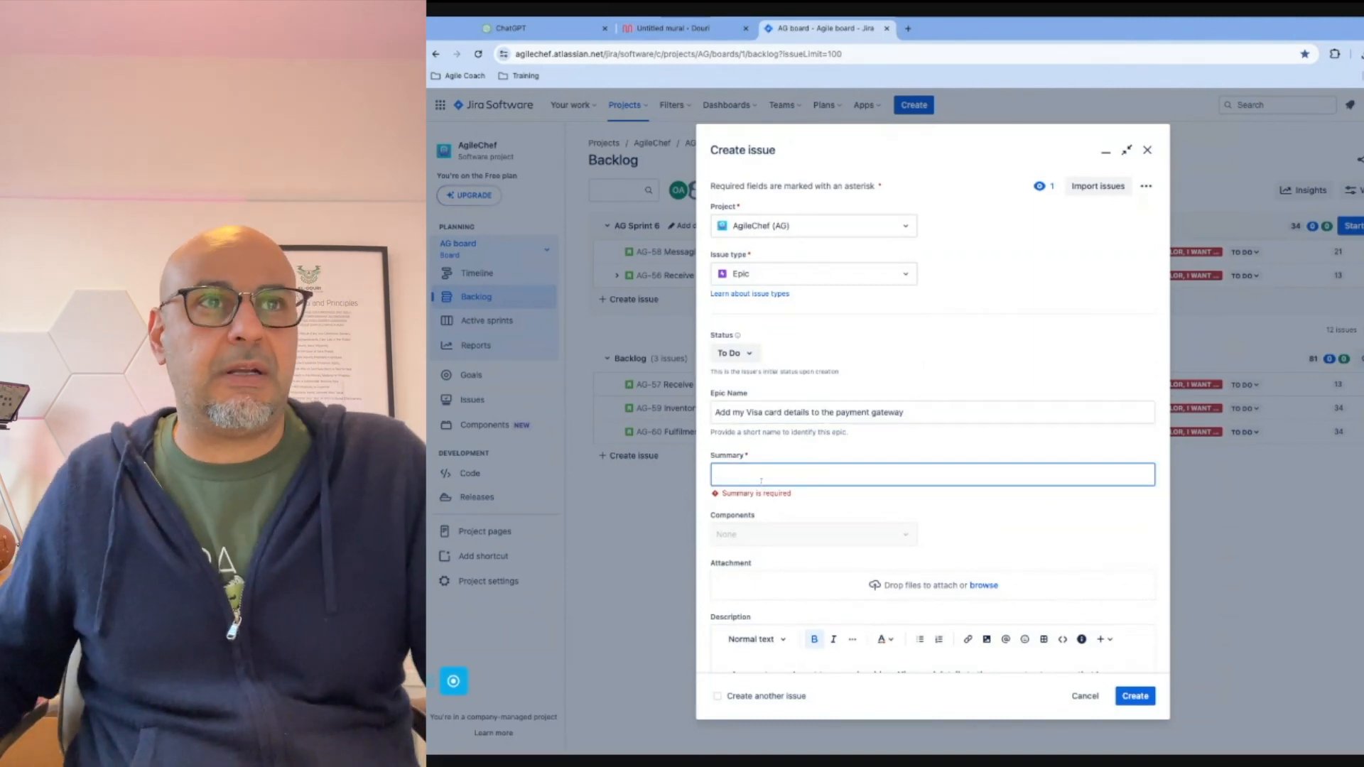
type("add my Visa card details to the payment gateway")
Step: Review the remaining epic fields, examining the reporter and the available link types for linked issues
scroll(934, 519, "down", 2)
scroll(934, 518, "down", 3)
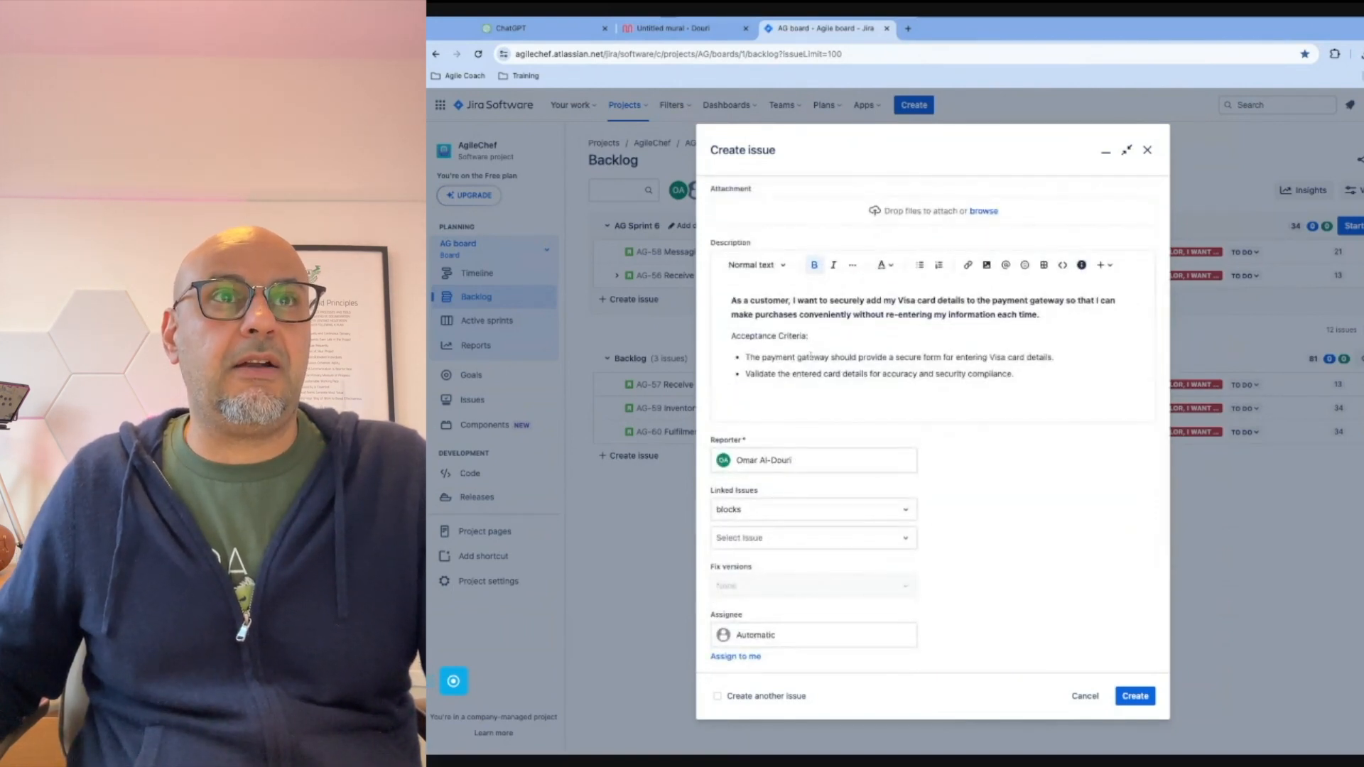
scroll(987, 464, "down", 2)
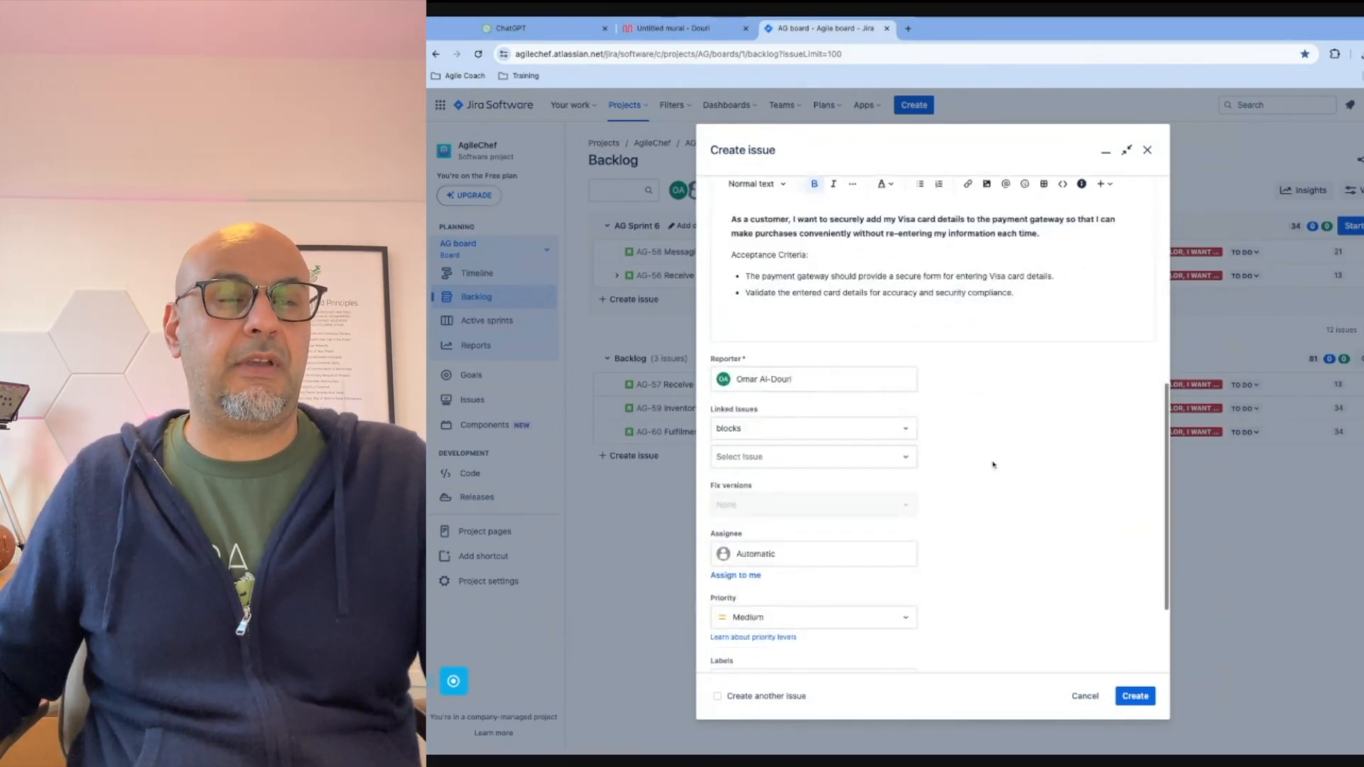
left_click(892, 382)
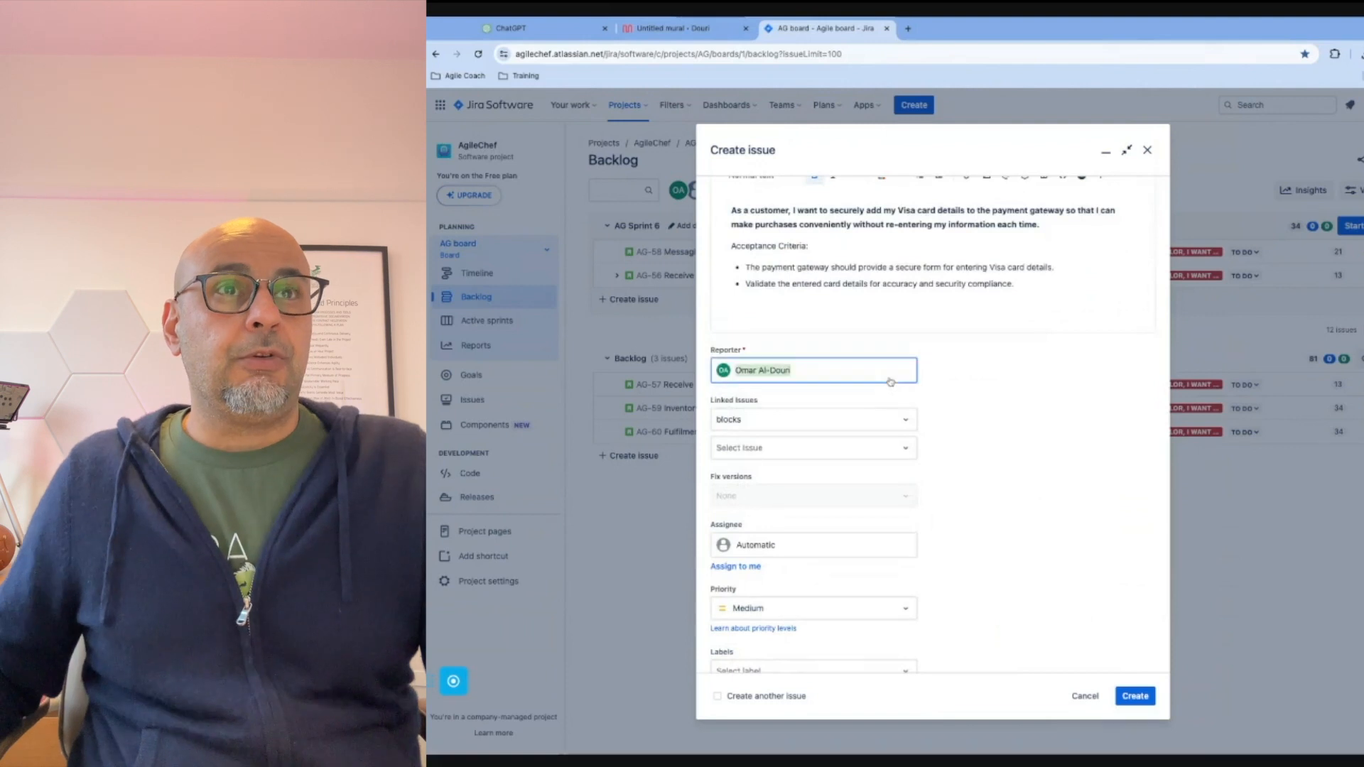
left_click(962, 398)
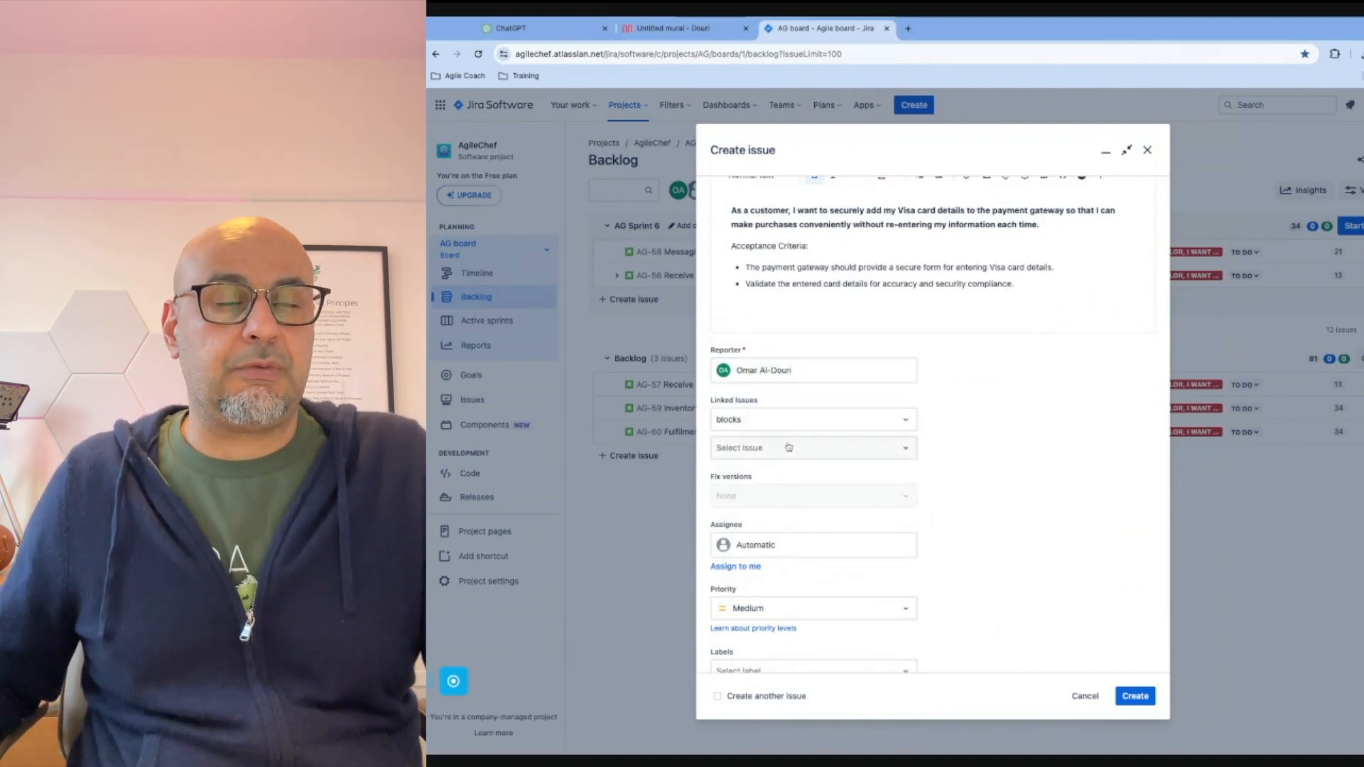
left_click(904, 425)
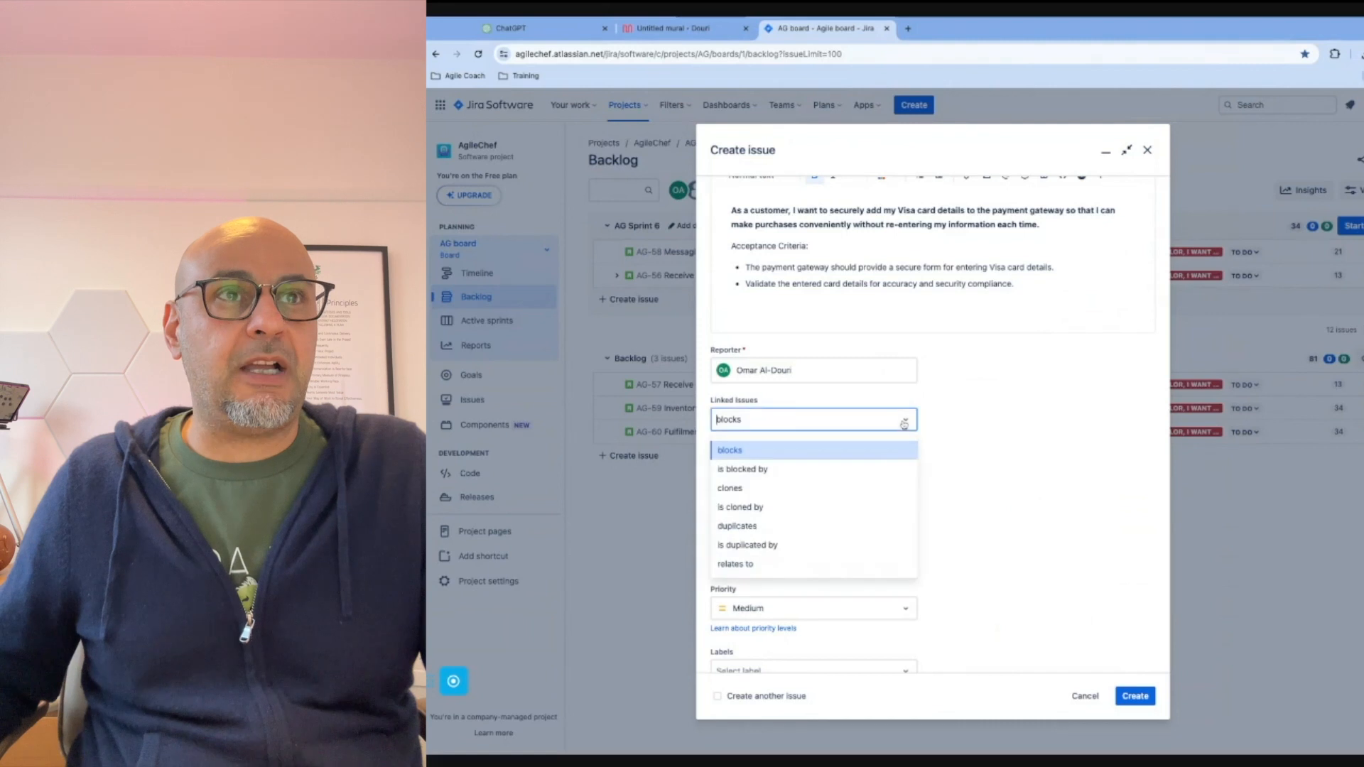
left_click(1011, 440)
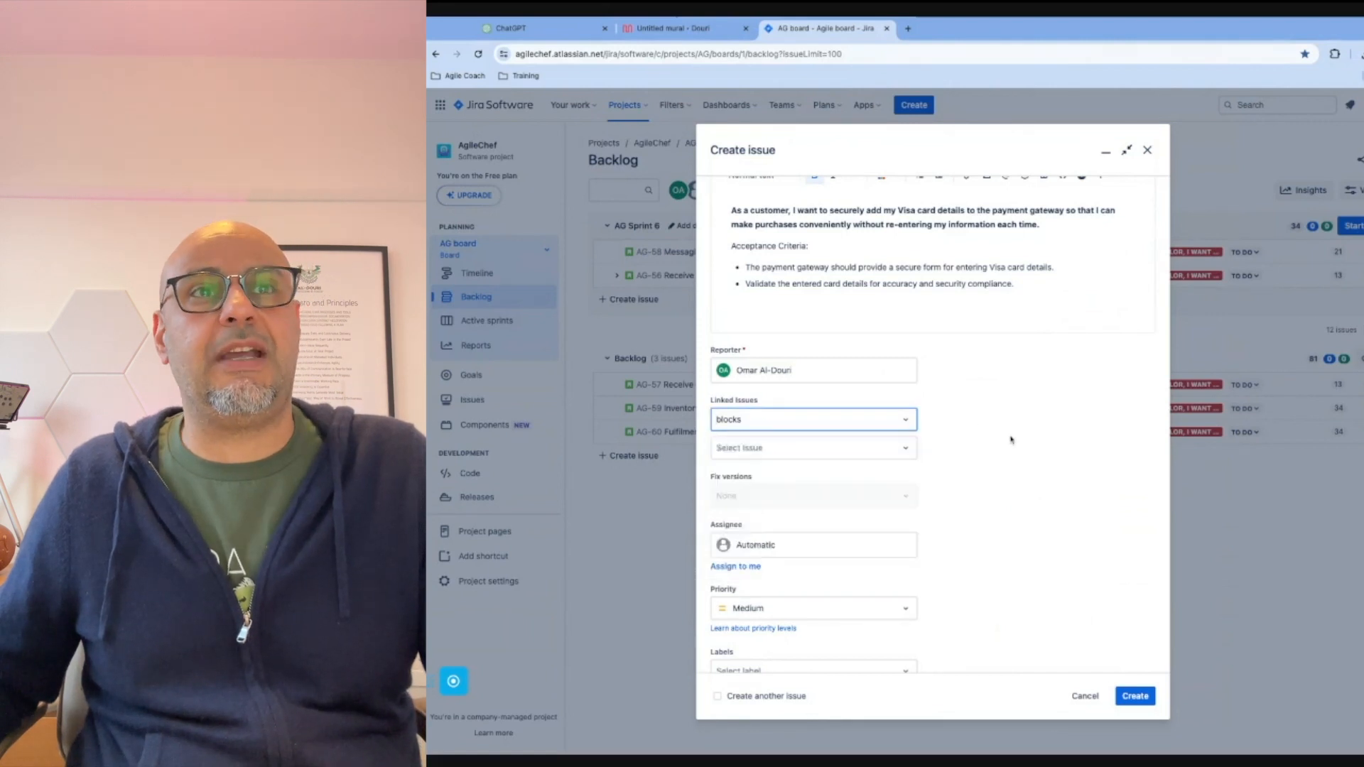
Step: Look over the neighbouring customer and merchant Visa payment stories on the Mural board and return to the Jira issue form
left_click(683, 37)
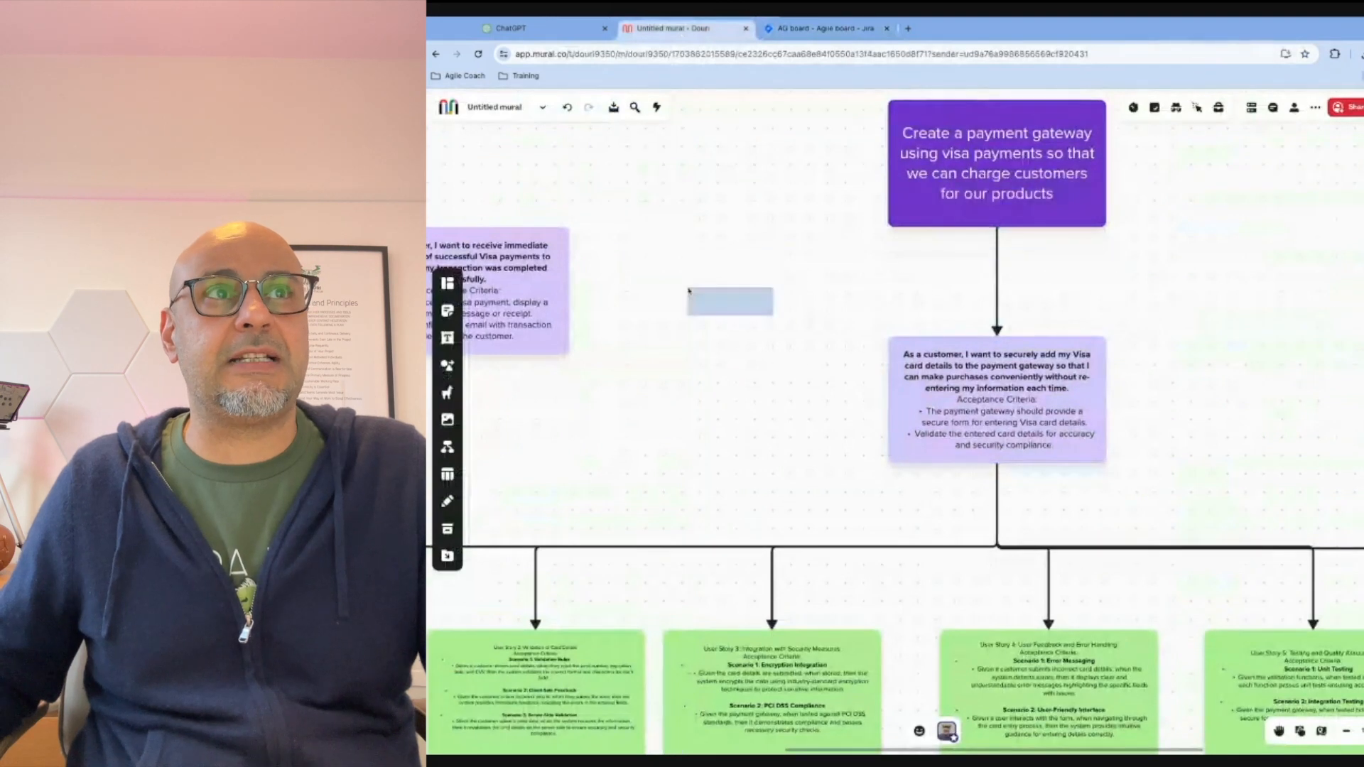
left_click_drag(773, 315, 688, 289)
scroll(835, 297, "left", 10)
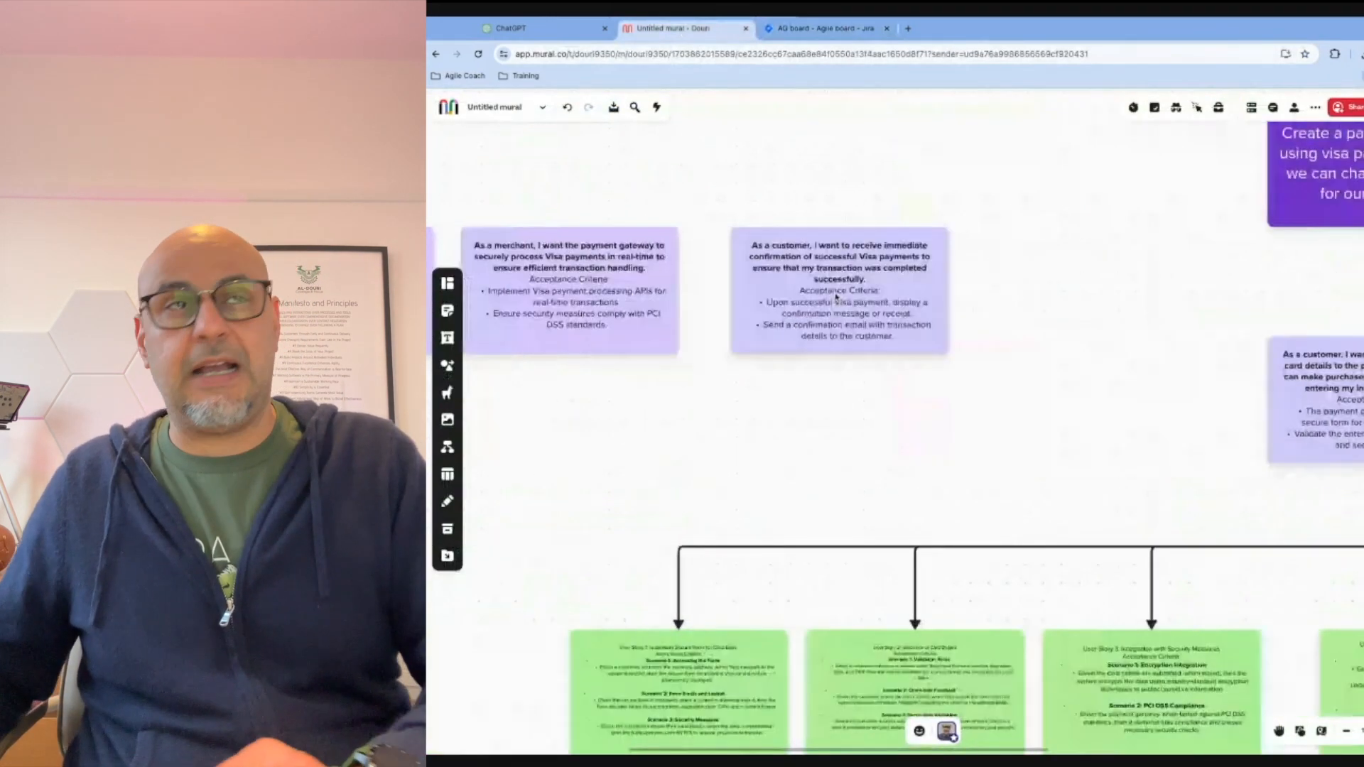
left_click(824, 29)
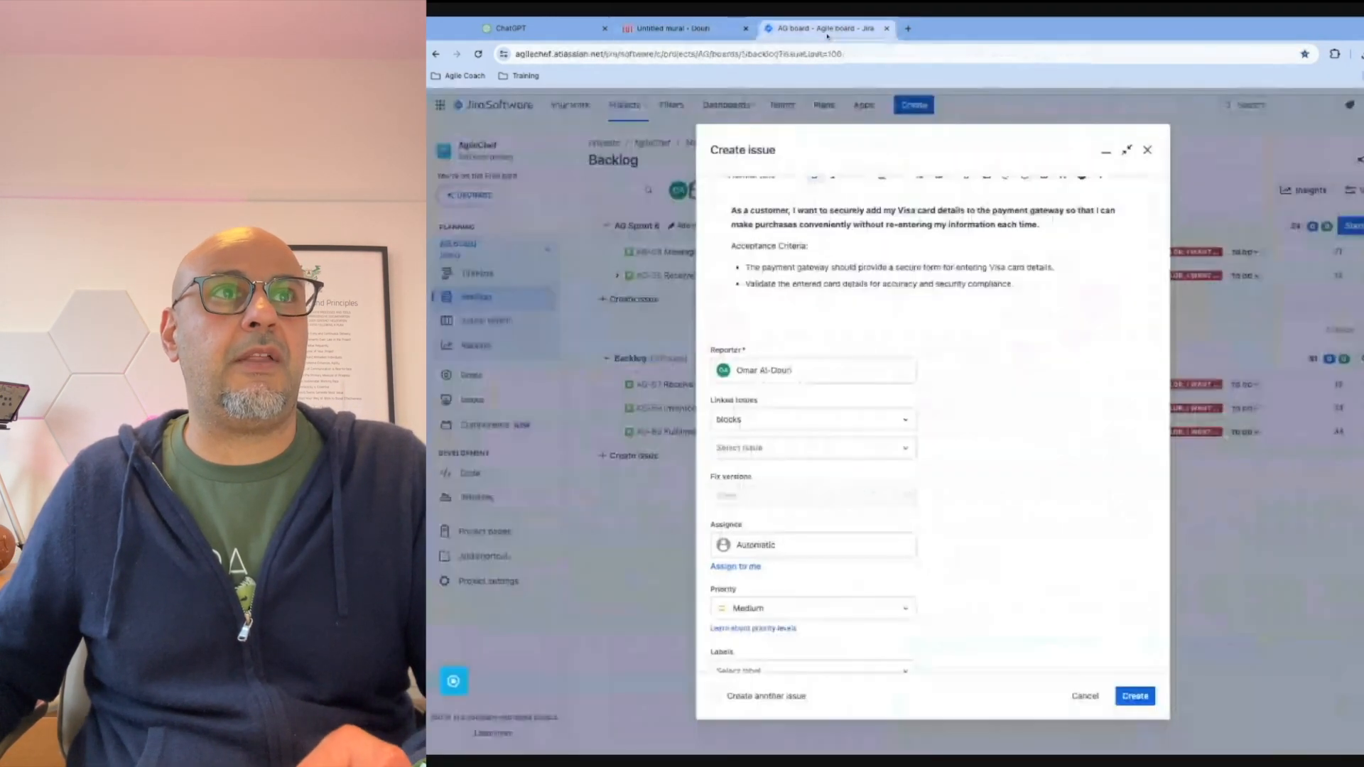
Step: Set the new epic's priority to High
scroll(1039, 585, "down", 5)
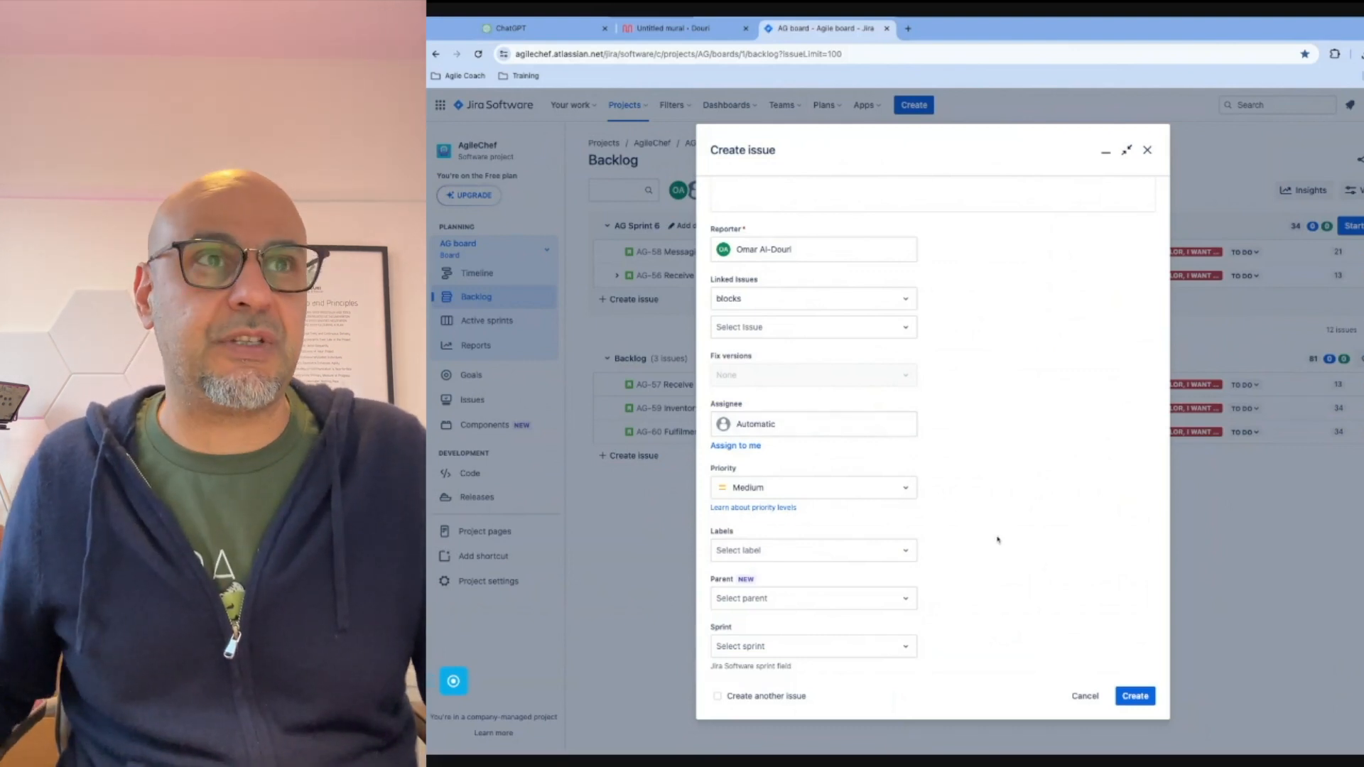
left_click(894, 491)
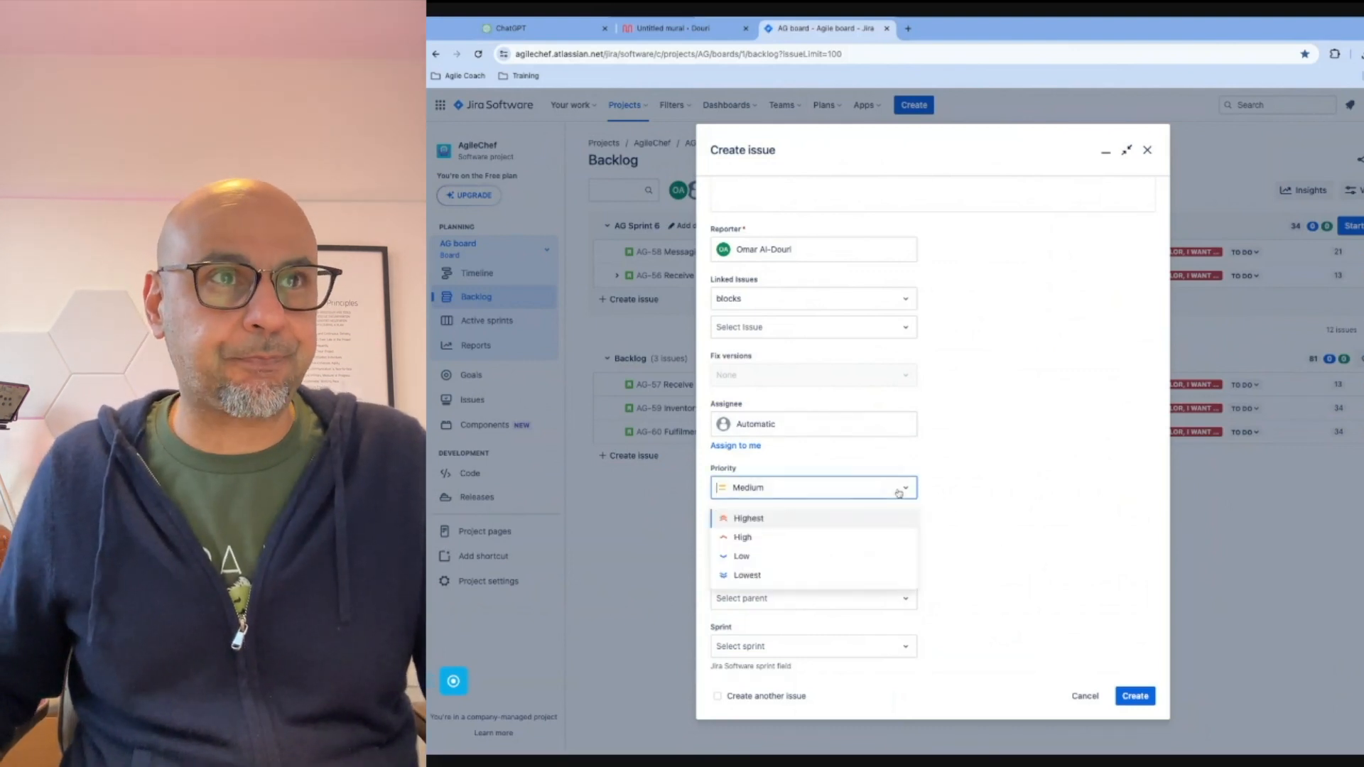
left_click(767, 543)
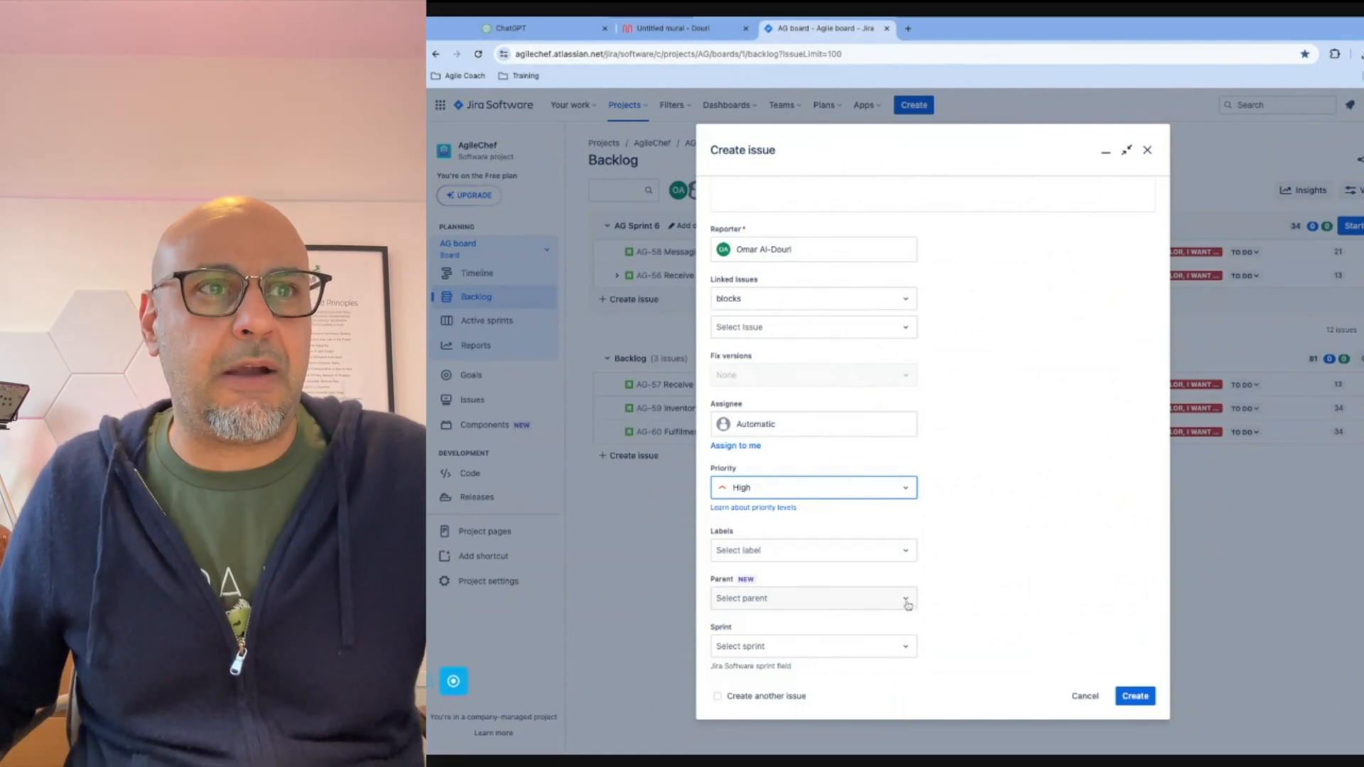
Step: Switch to the Mural board and examine the parent payment gateway card above the customer's Visa card details story
left_click(672, 29)
scroll(954, 156, "up", 10)
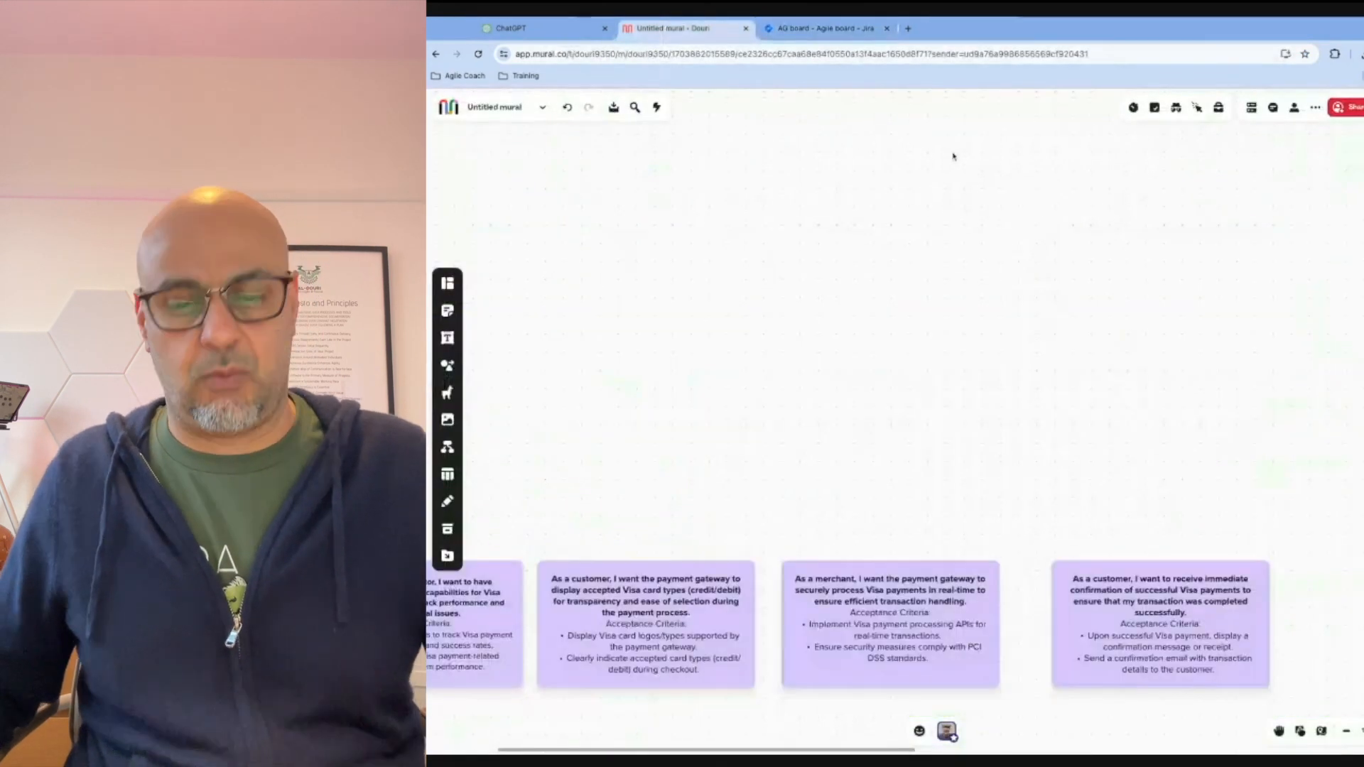
scroll(954, 156, "right", 10)
scroll(896, 426, "down", 4)
scroll(895, 426, "right", 4)
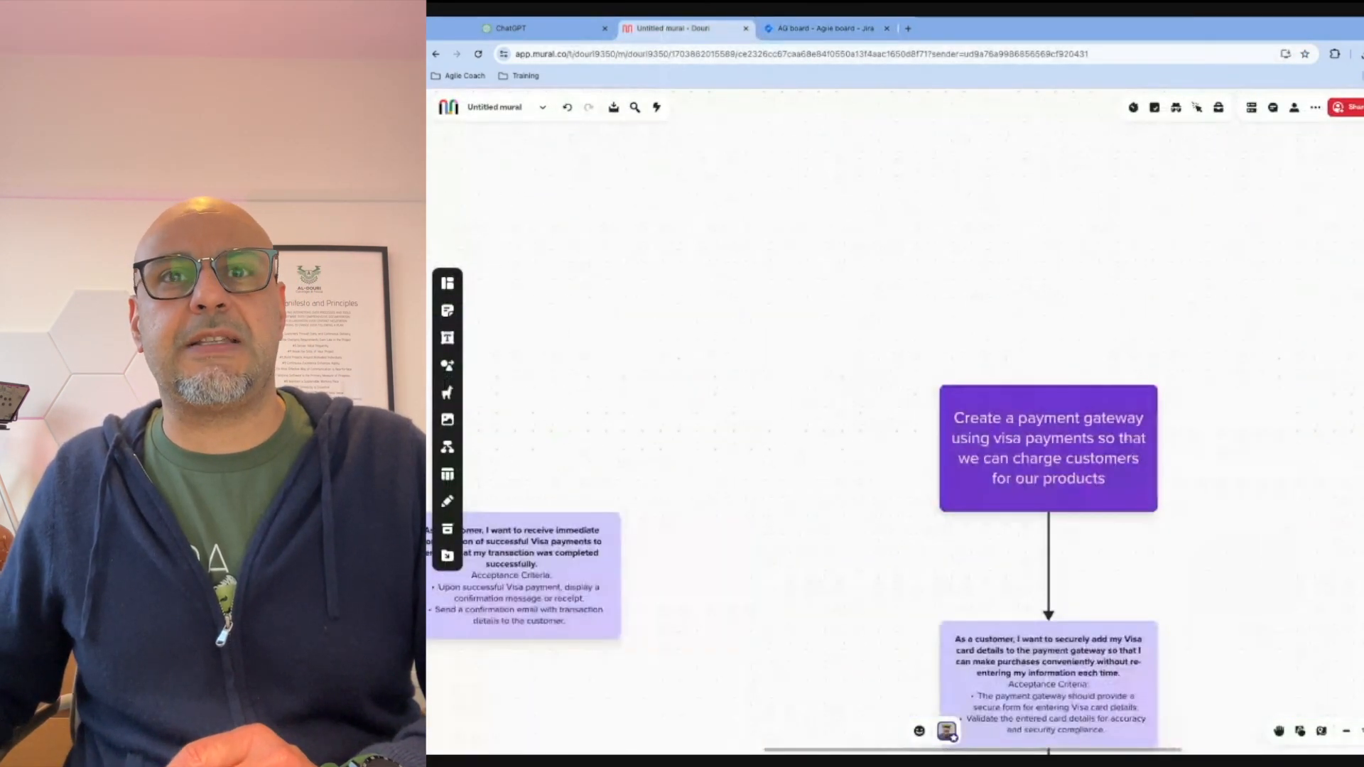
scroll(1016, 498, "right", 2)
scroll(1016, 497, "down", 1)
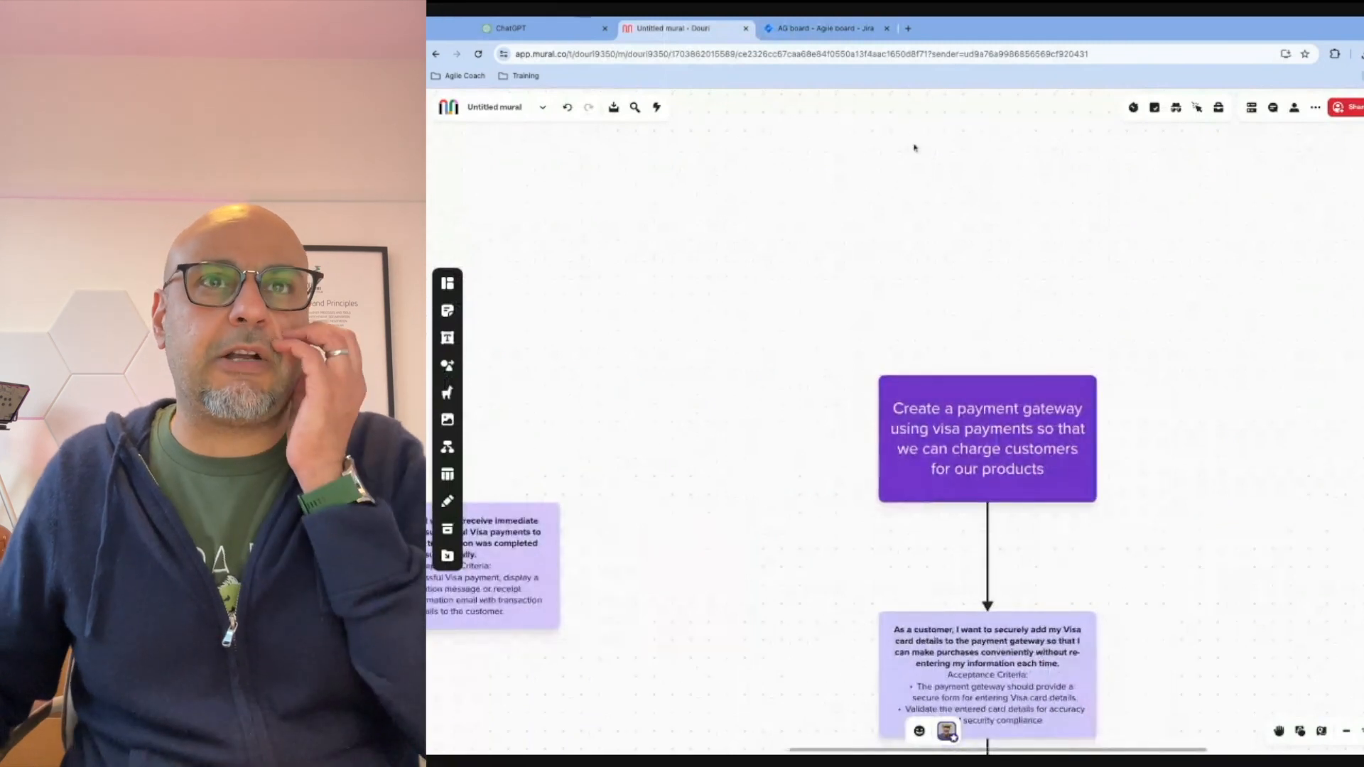
Step: Return to the Jira issue form, create the epic and open its issue page
left_click(830, 30)
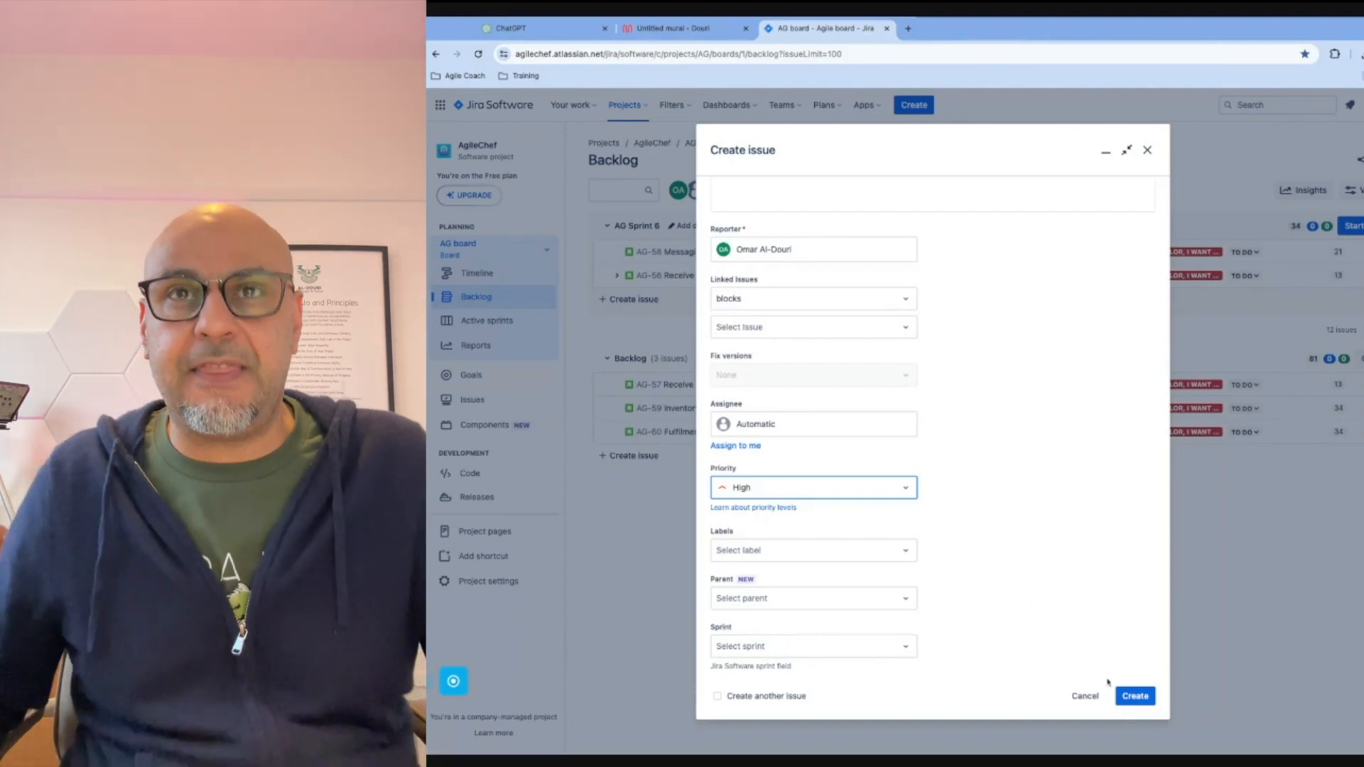
left_click(1134, 696)
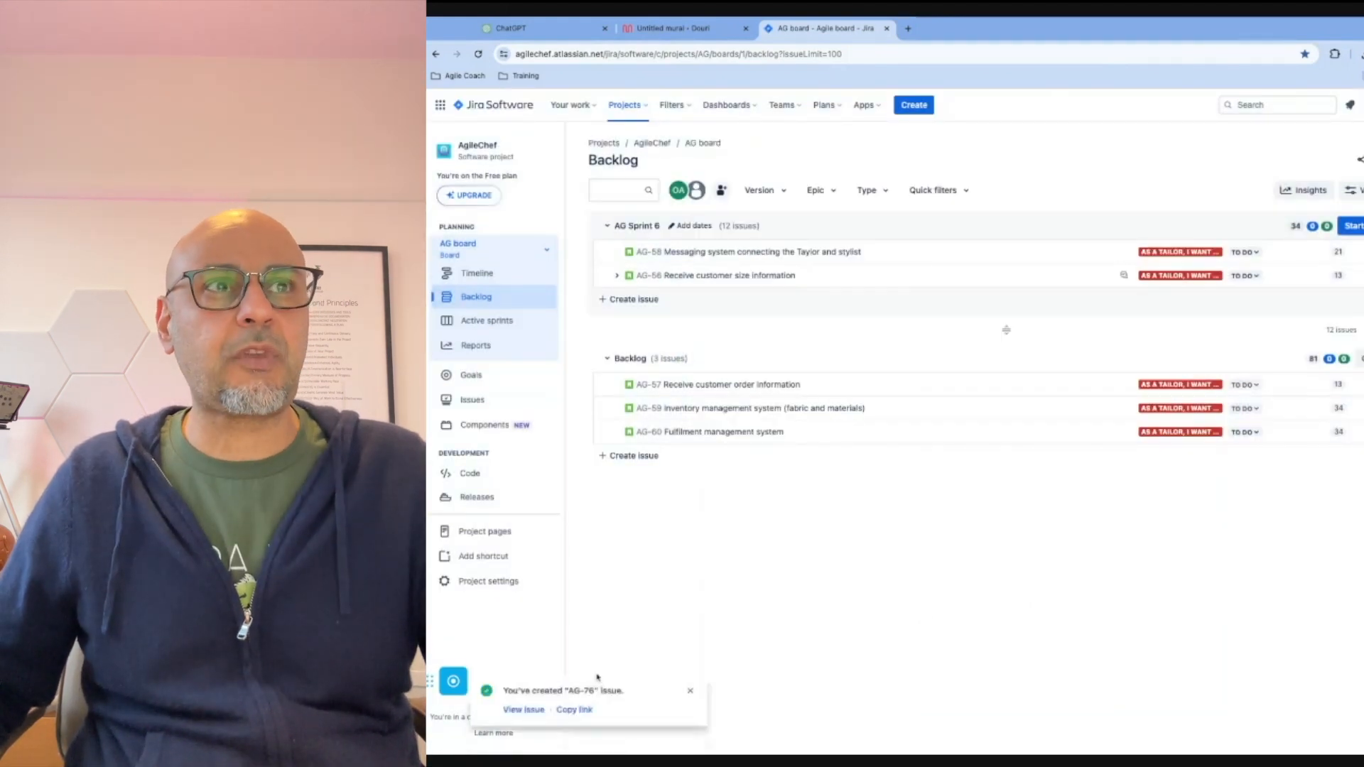
left_click(532, 712)
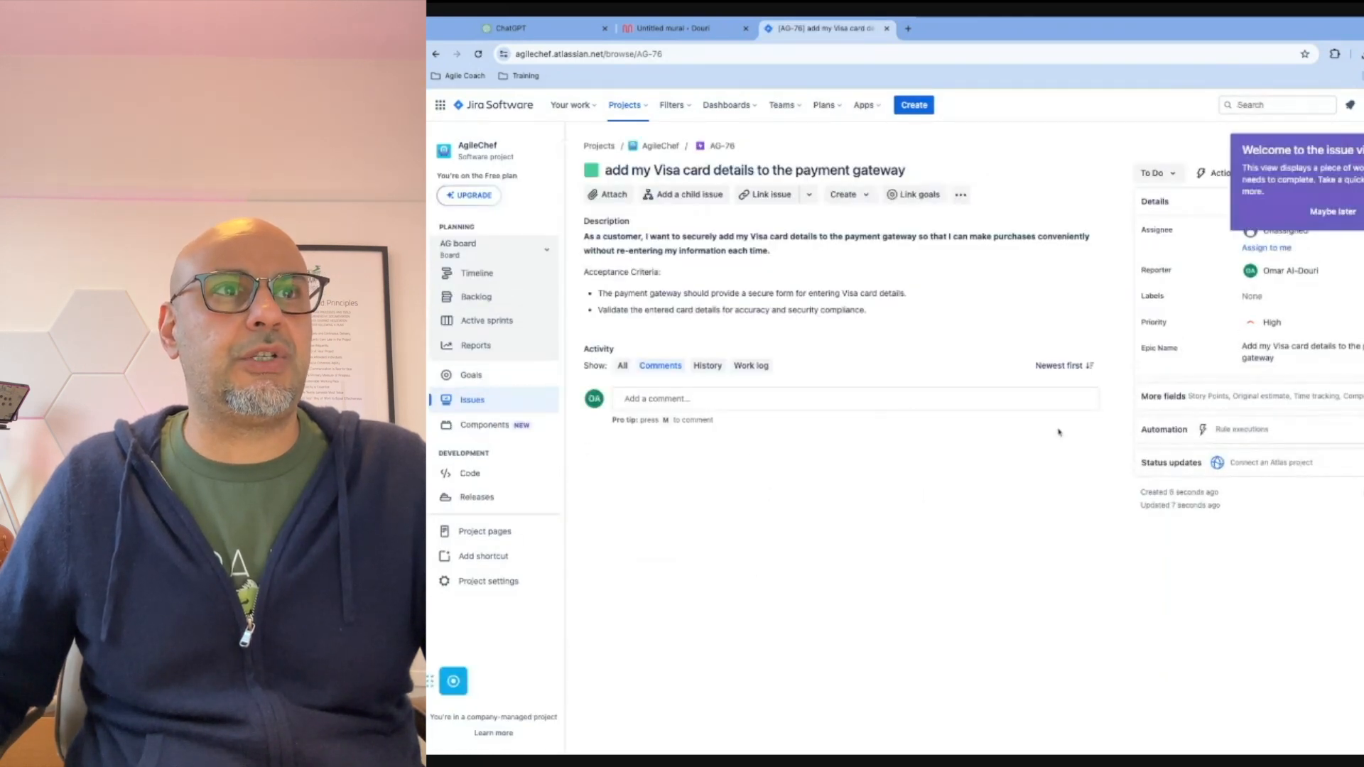
Step: Start a child issue on the epic with the type set to Story, and dismiss the welcome tip
left_click(694, 199)
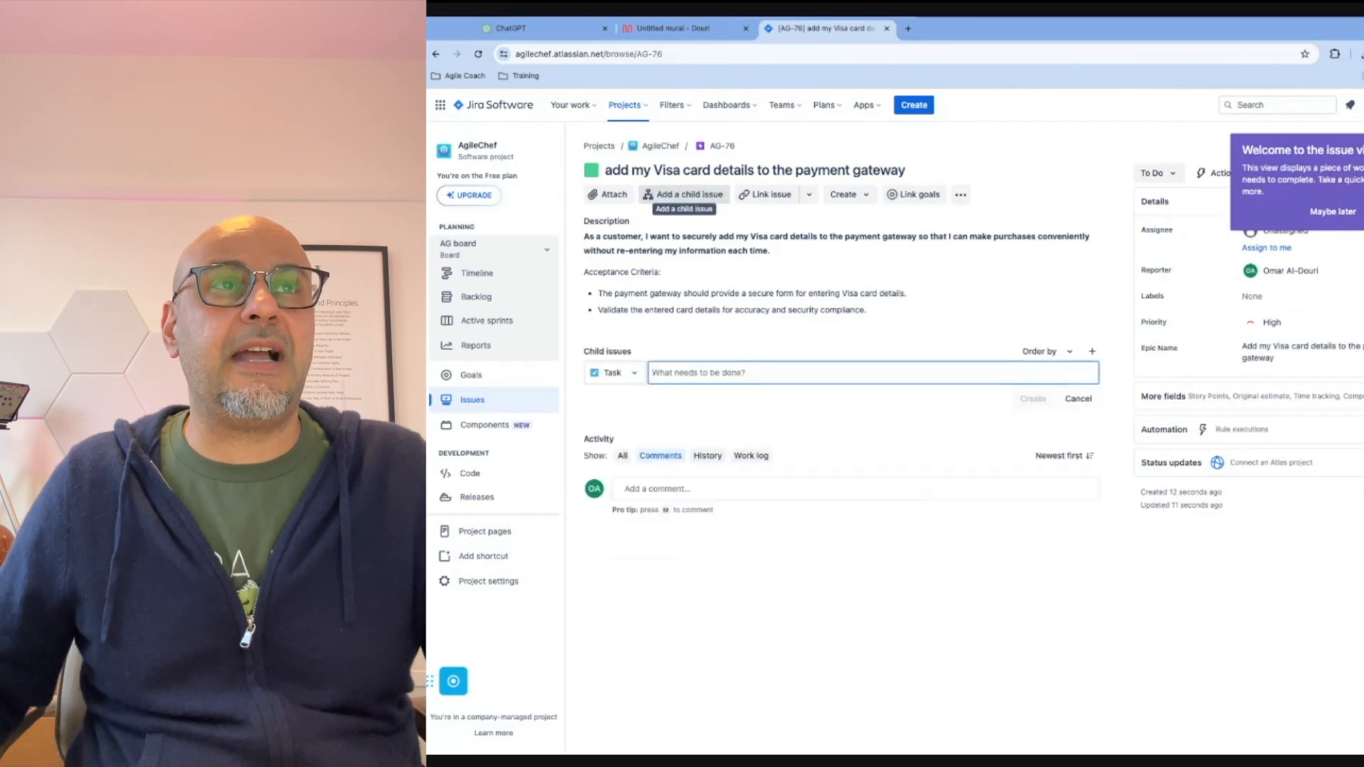
left_click(633, 373)
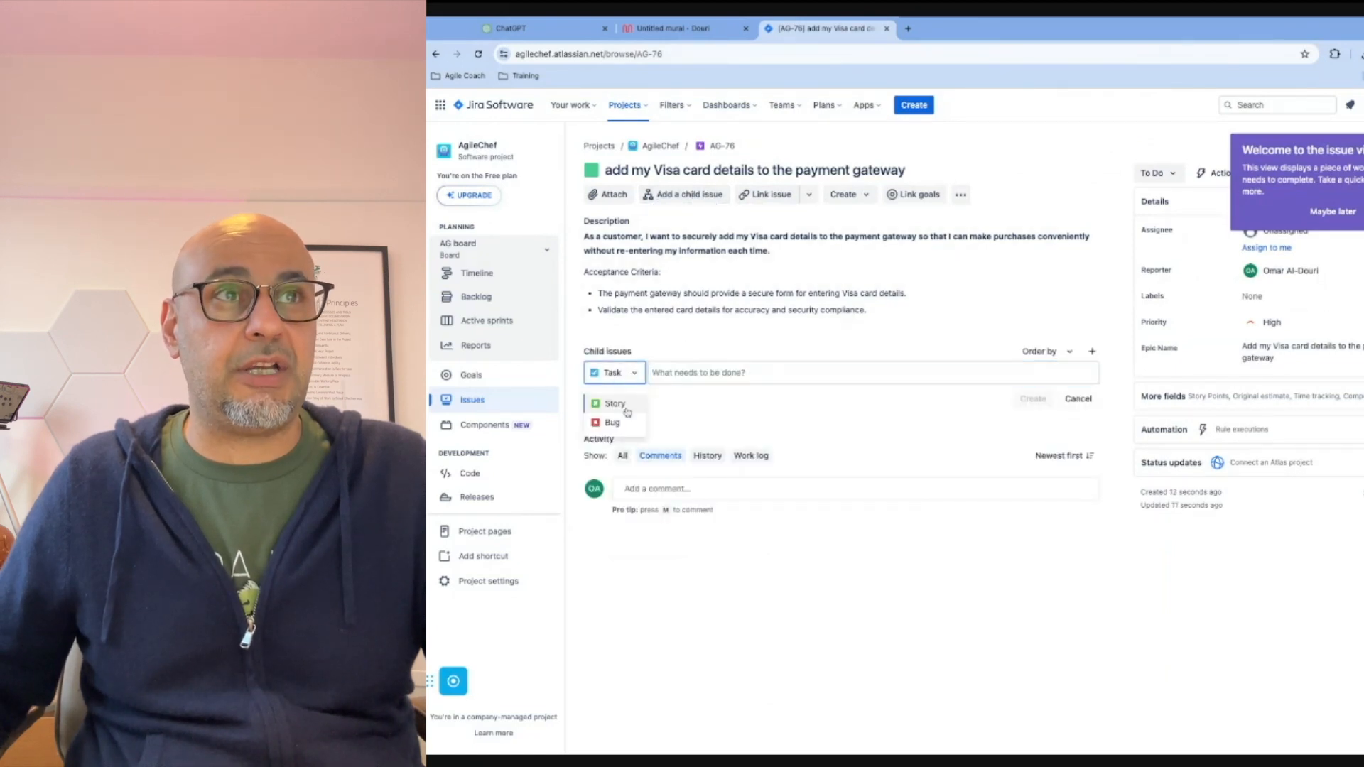
left_click(615, 404)
left_click(638, 375)
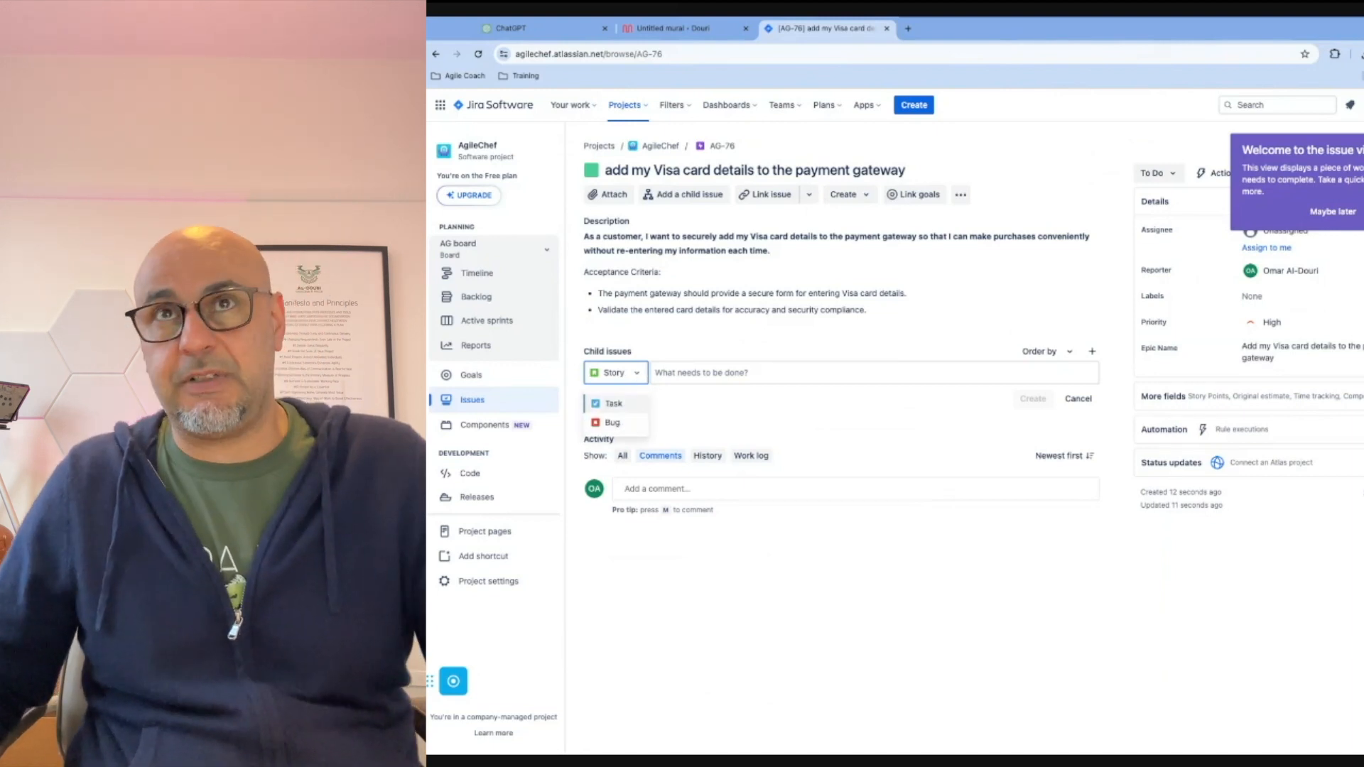
left_click(1326, 213)
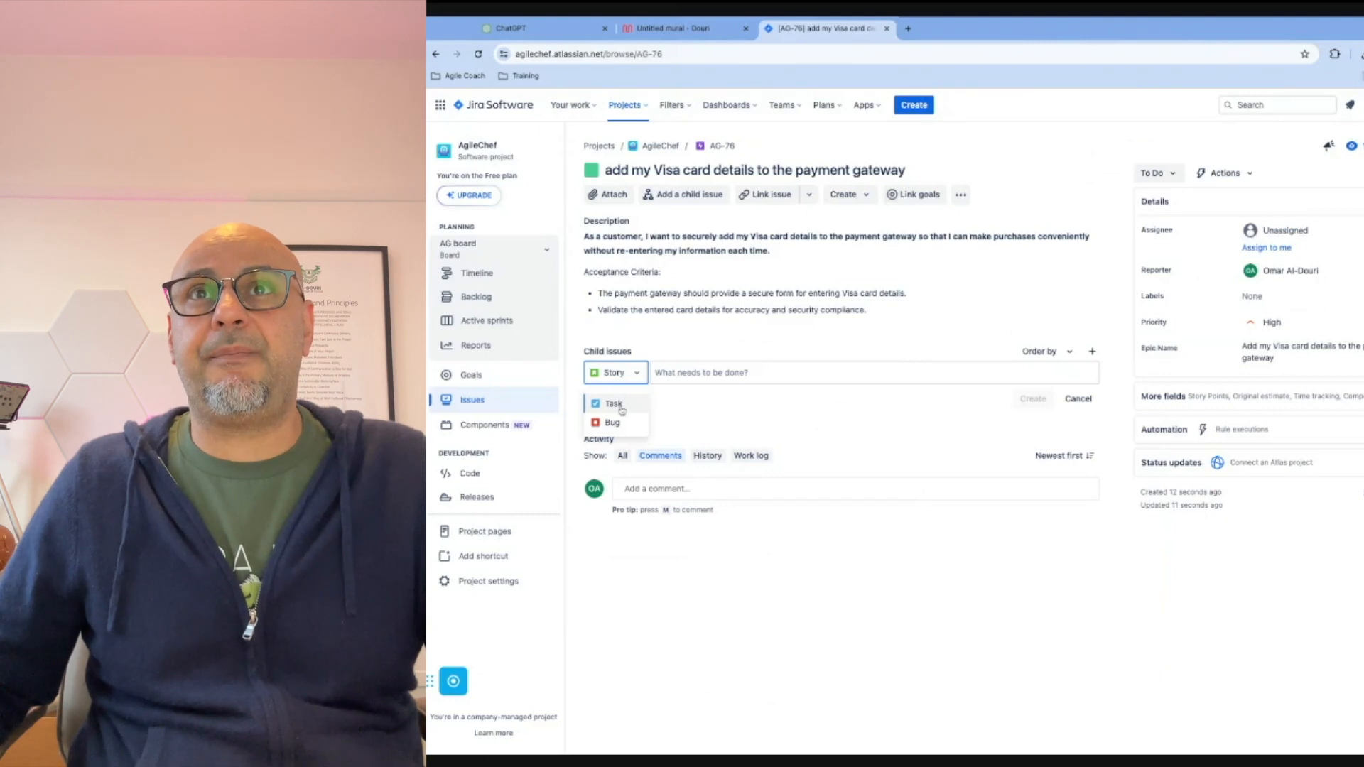
left_click(622, 375)
left_click(622, 376)
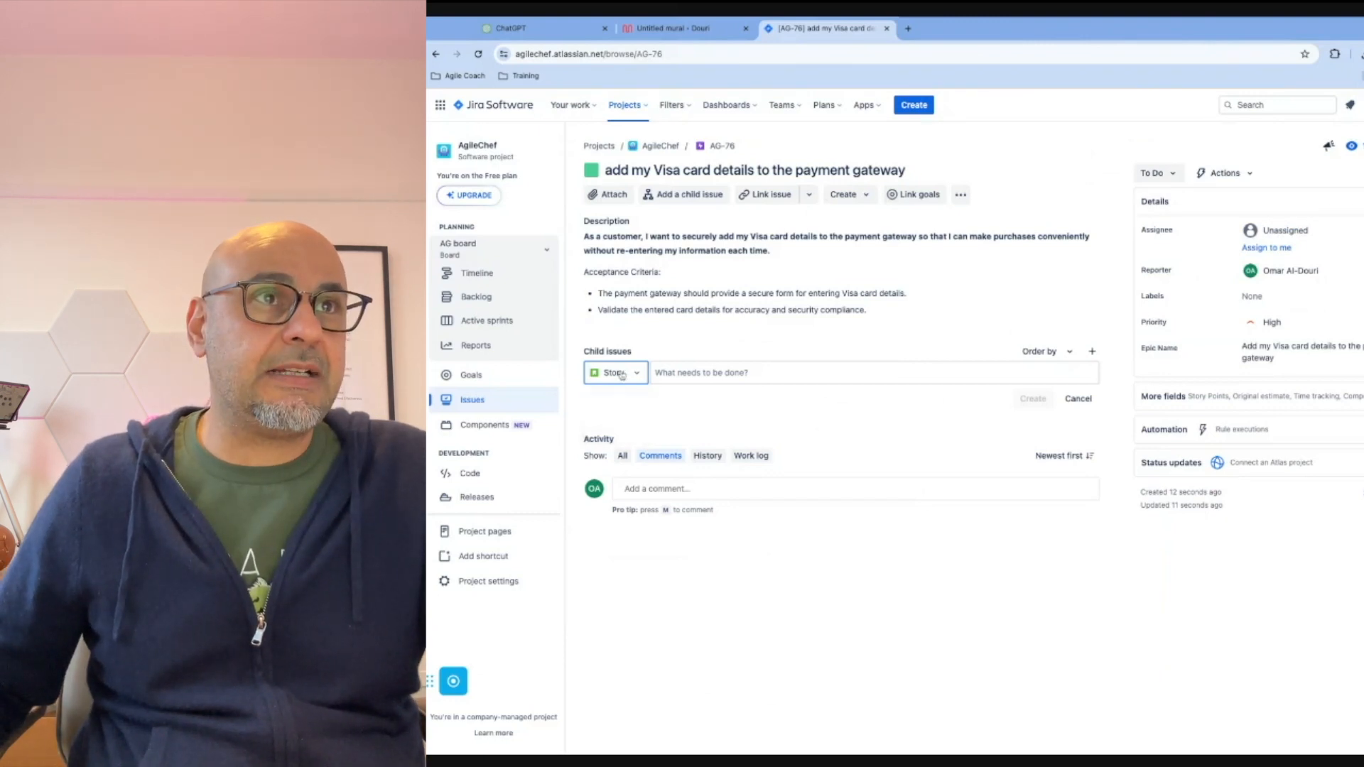
Step: Find the User Story 1 card on the Mural board and create its title, "Implement Secure Form for Card Entry", as a child story in Jira
left_click(665, 30)
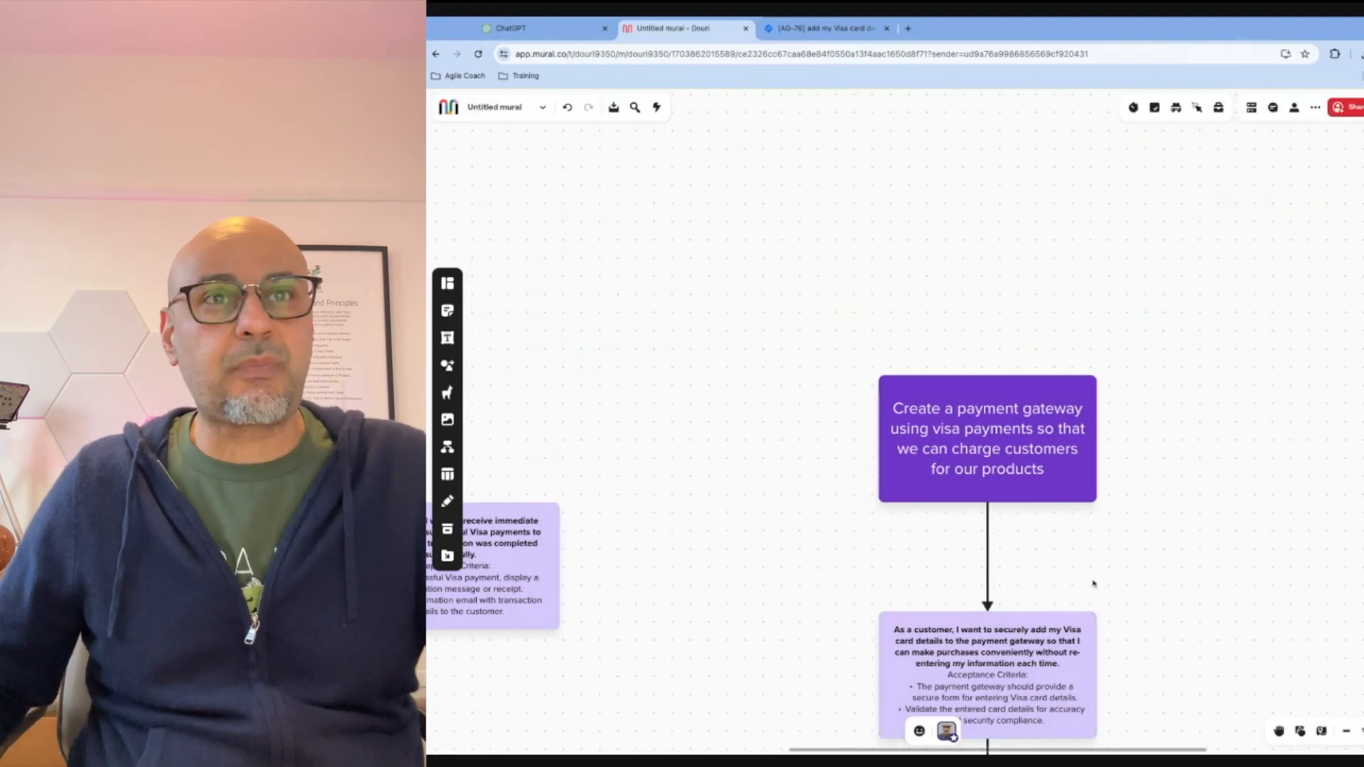
scroll(1092, 579, "down", 6)
scroll(1093, 581, "left", 1)
scroll(1095, 582, "down", 1)
scroll(1094, 583, "left", 1)
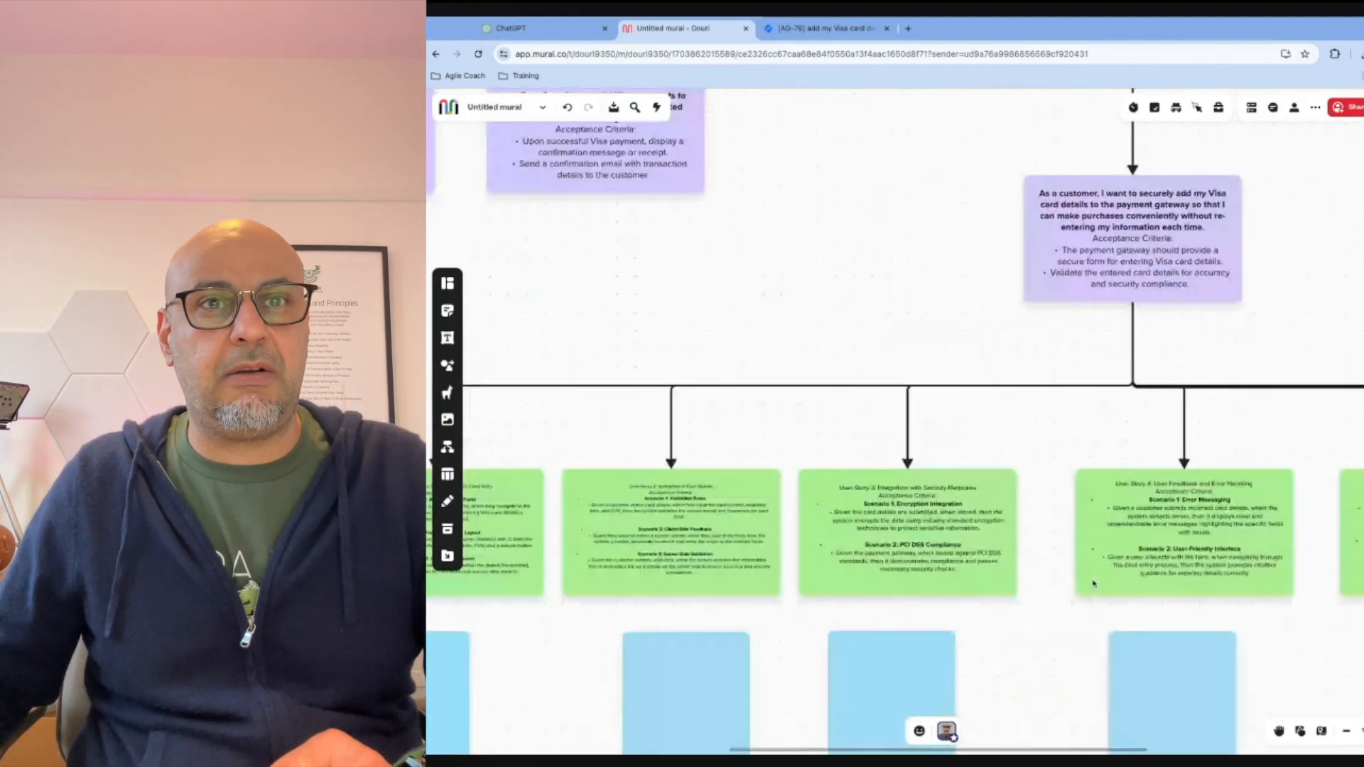
scroll(1097, 580, "down", 2)
scroll(1097, 579, "left", 6)
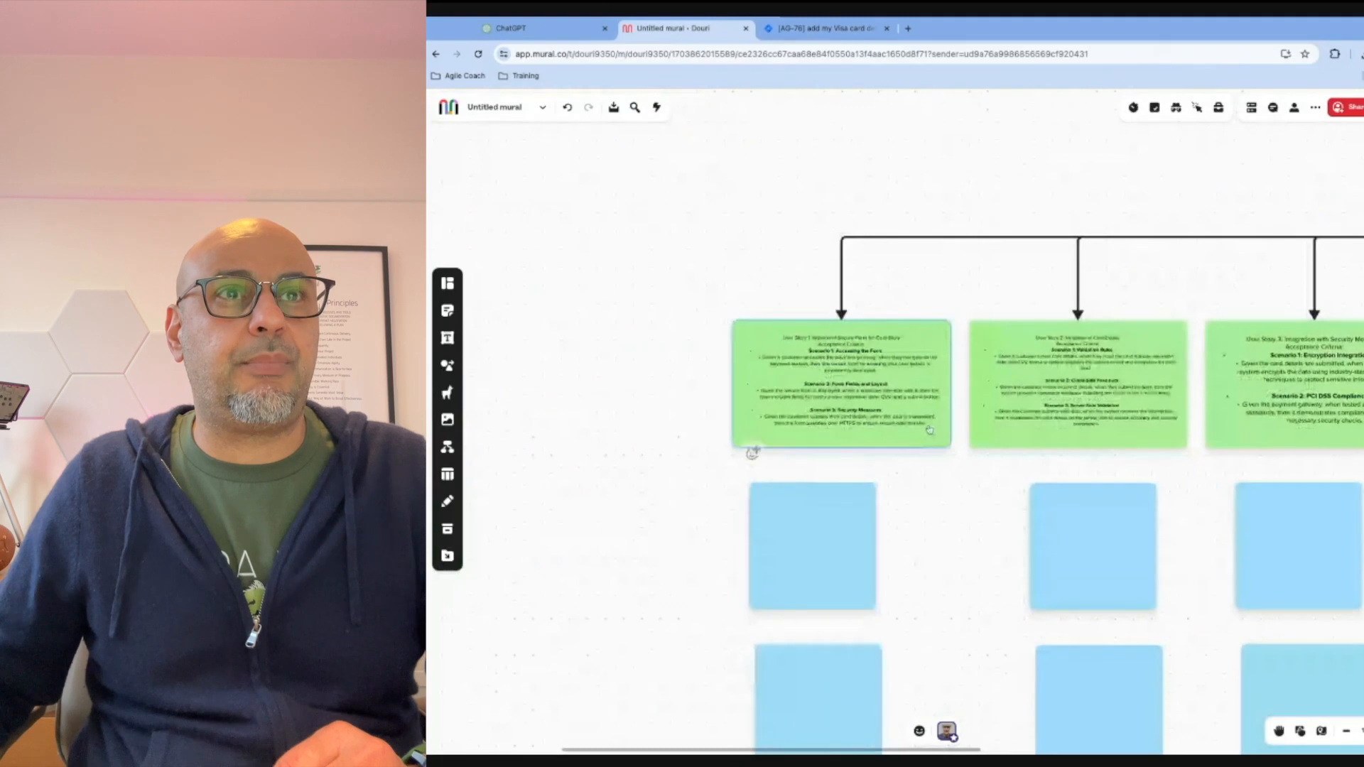
left_click(847, 371)
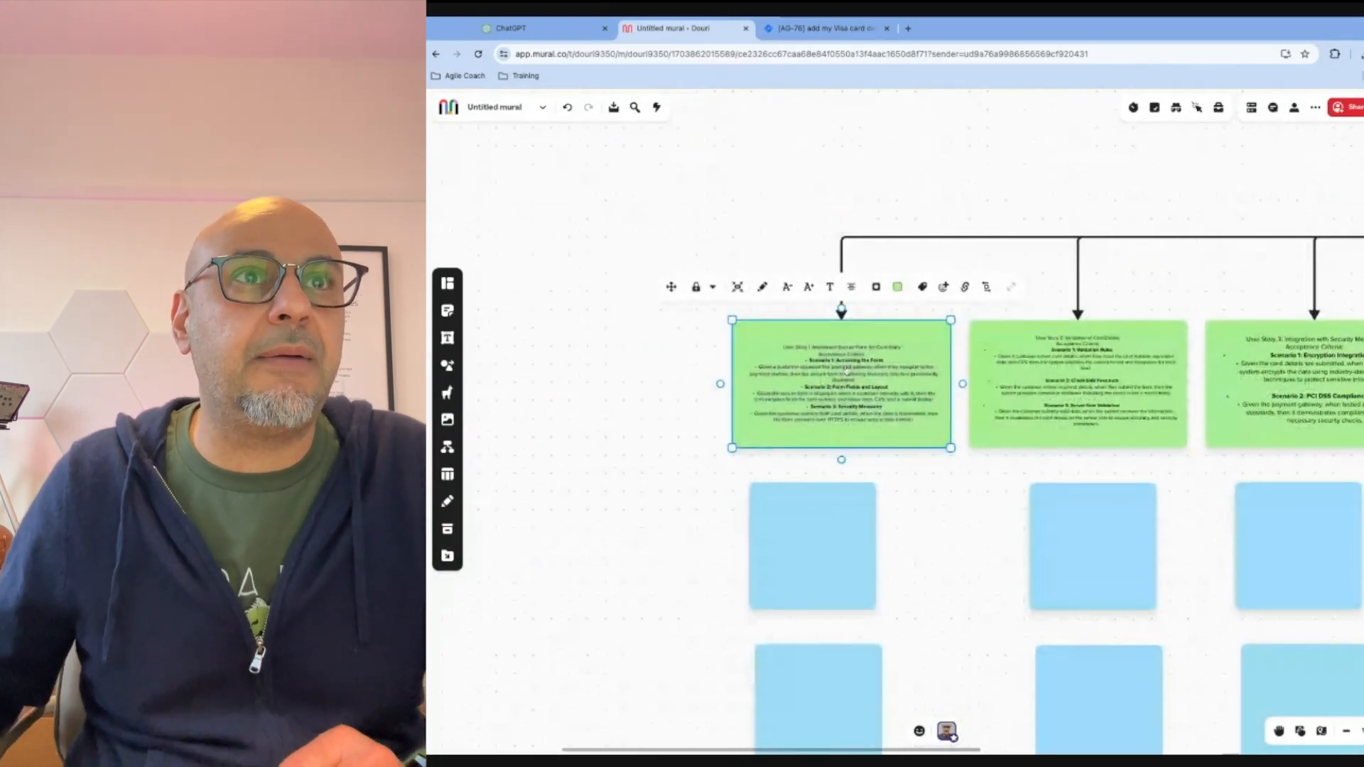
left_click(825, 30)
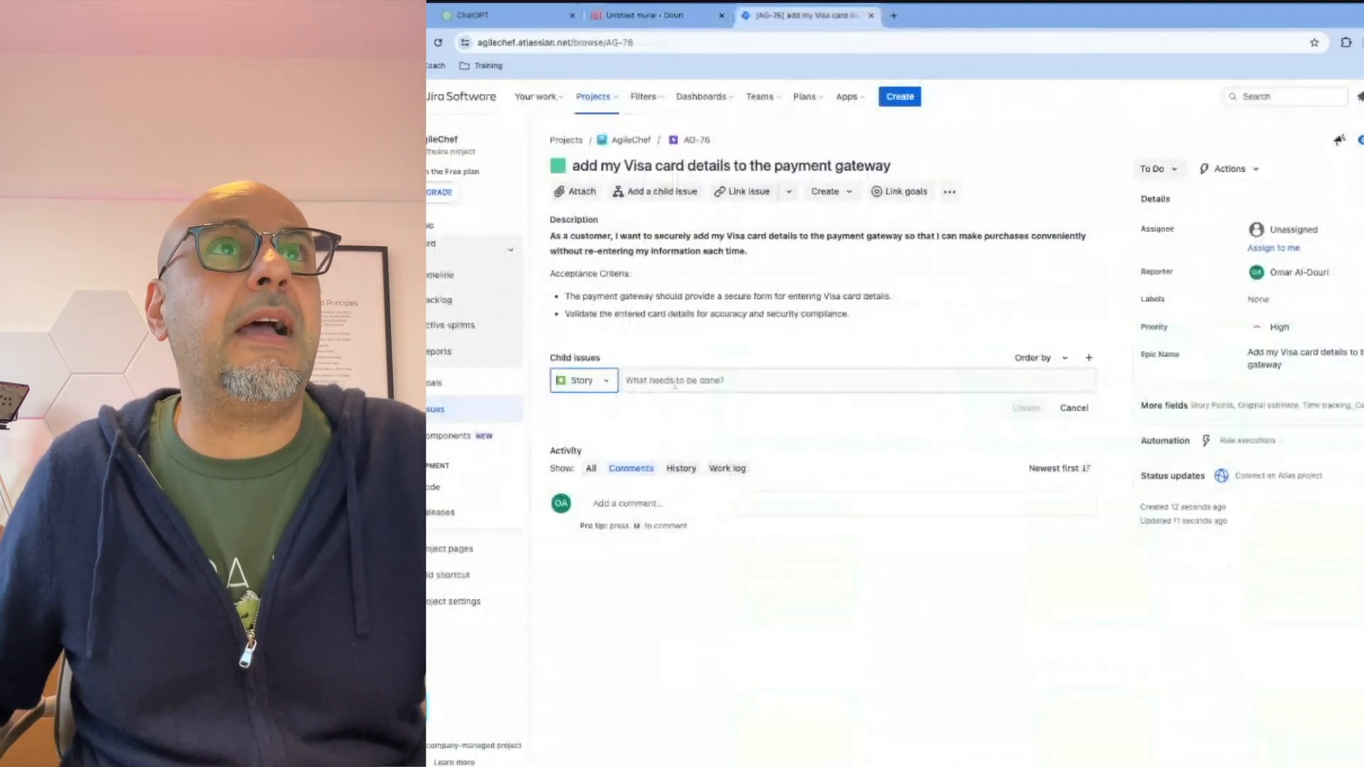
left_click(675, 382)
type("Implement Secure Form for Card Entry")
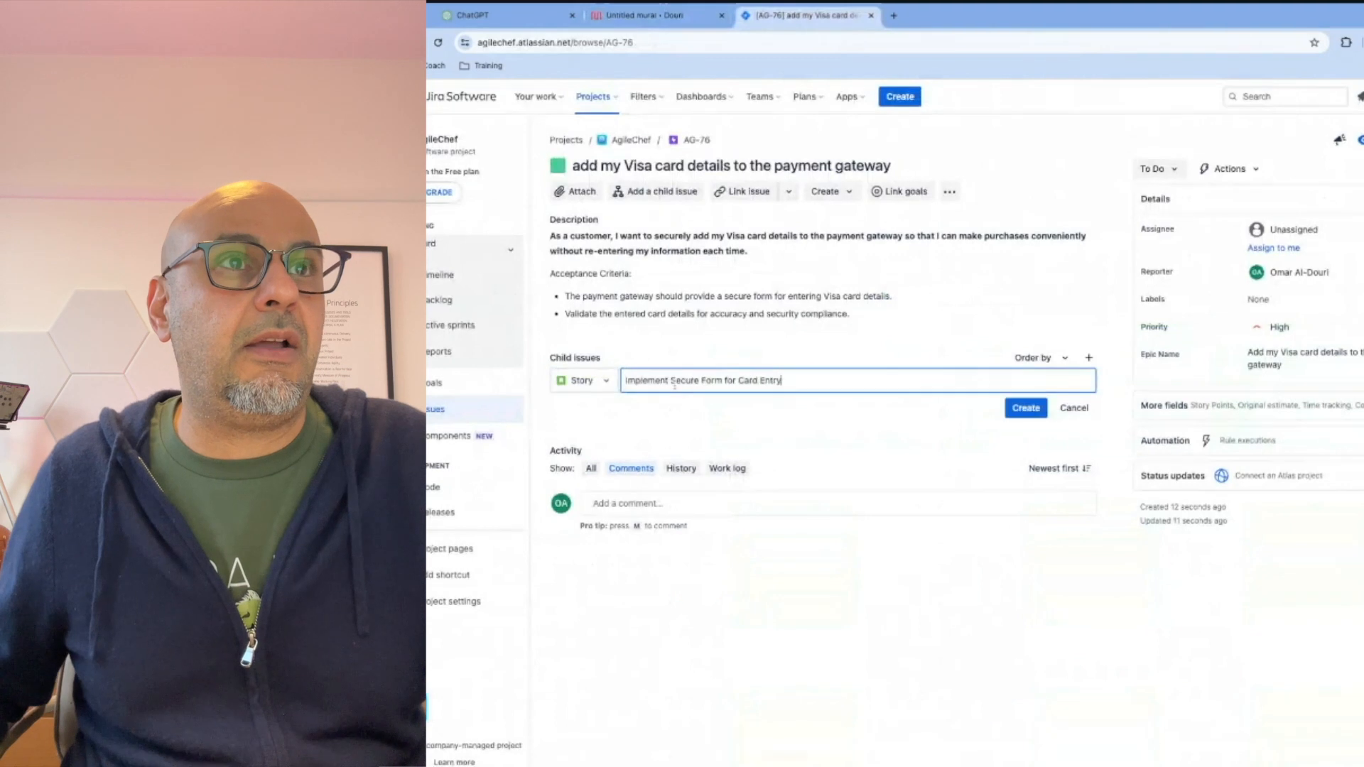
left_click(1024, 407)
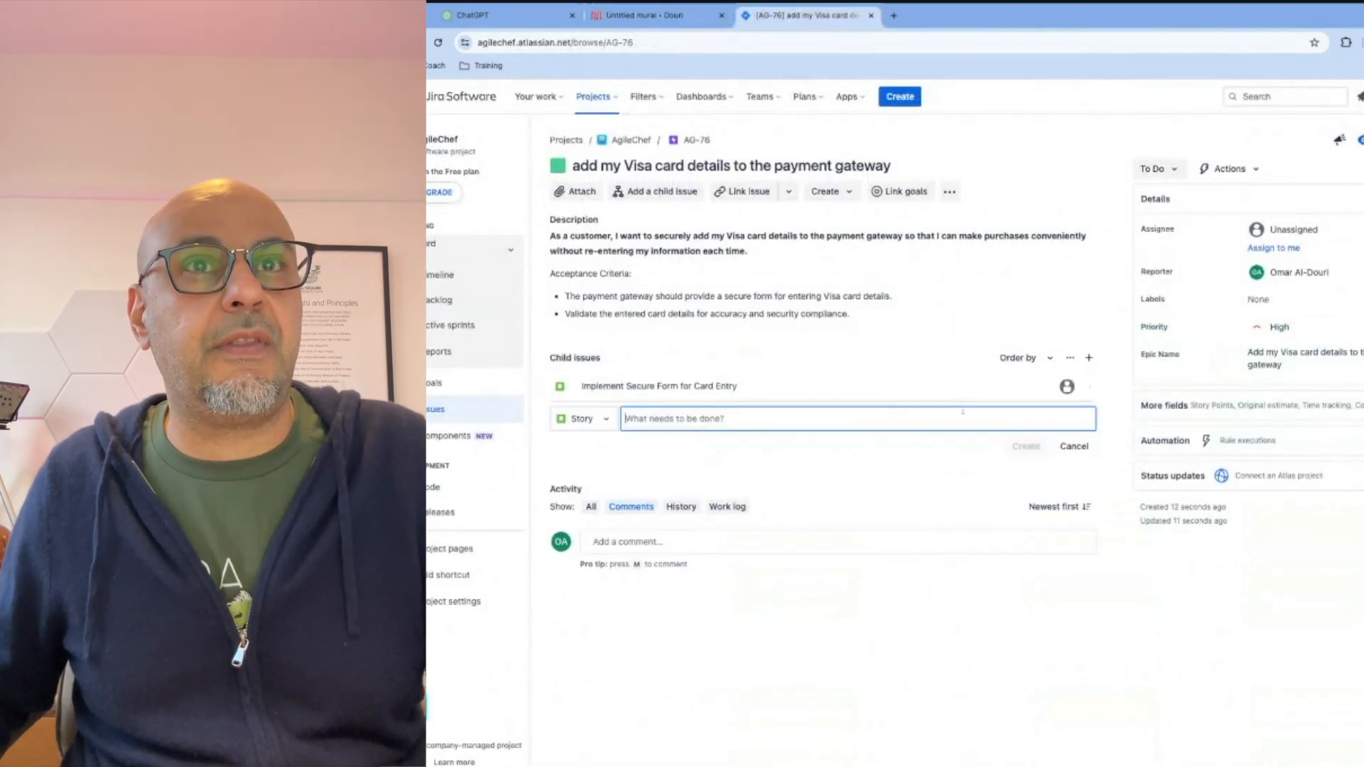
Step: Take the User Story 2 title from the Mural board and create the child story "Validation of Card Details" in Jira
left_click(655, 20)
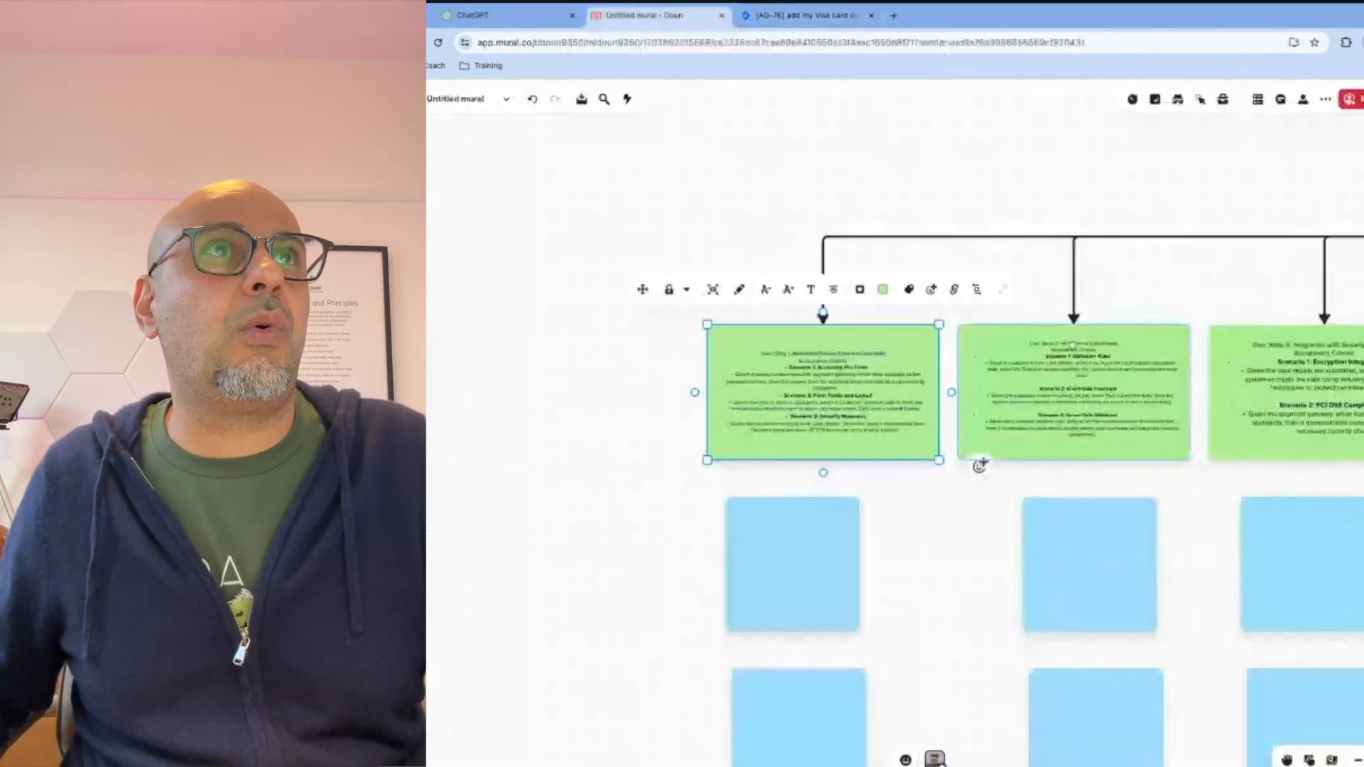
left_click(1078, 349)
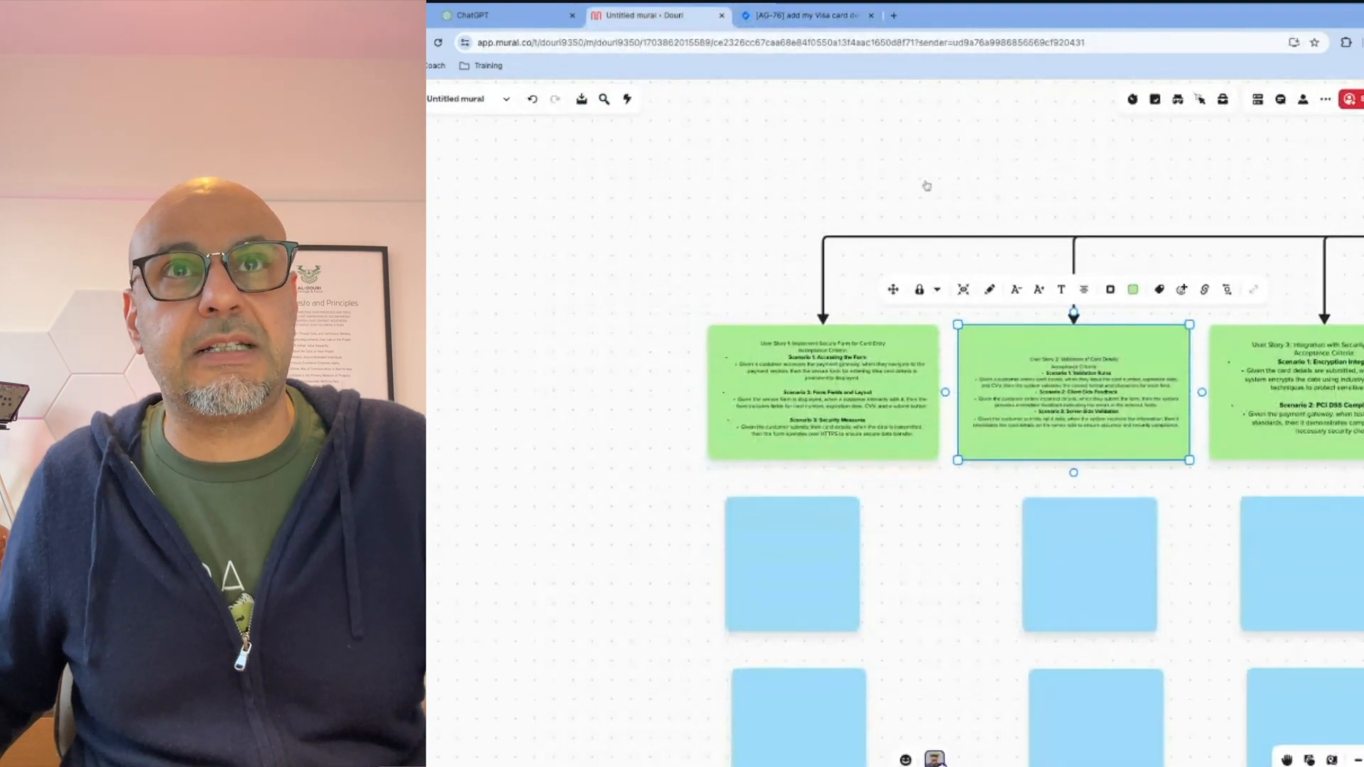
left_click(807, 15)
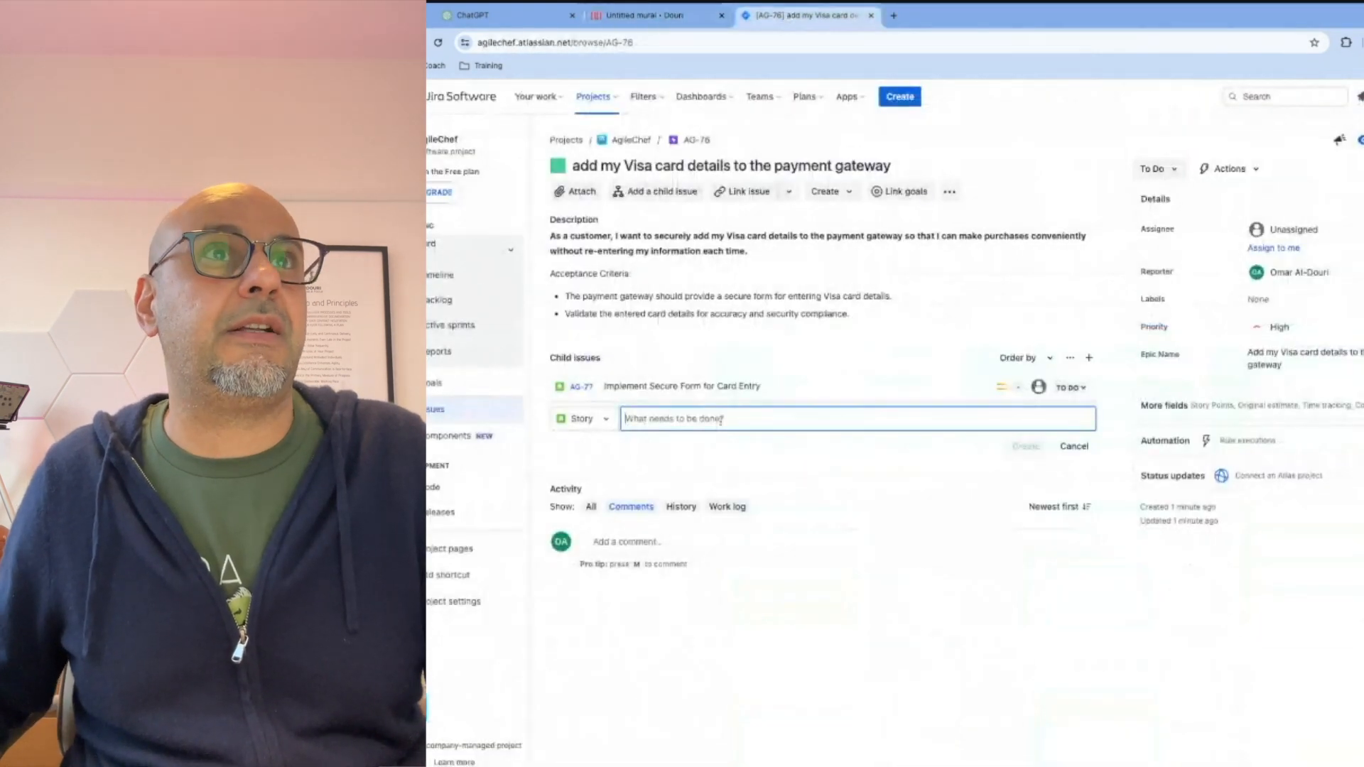
type("Validation of Card Details")
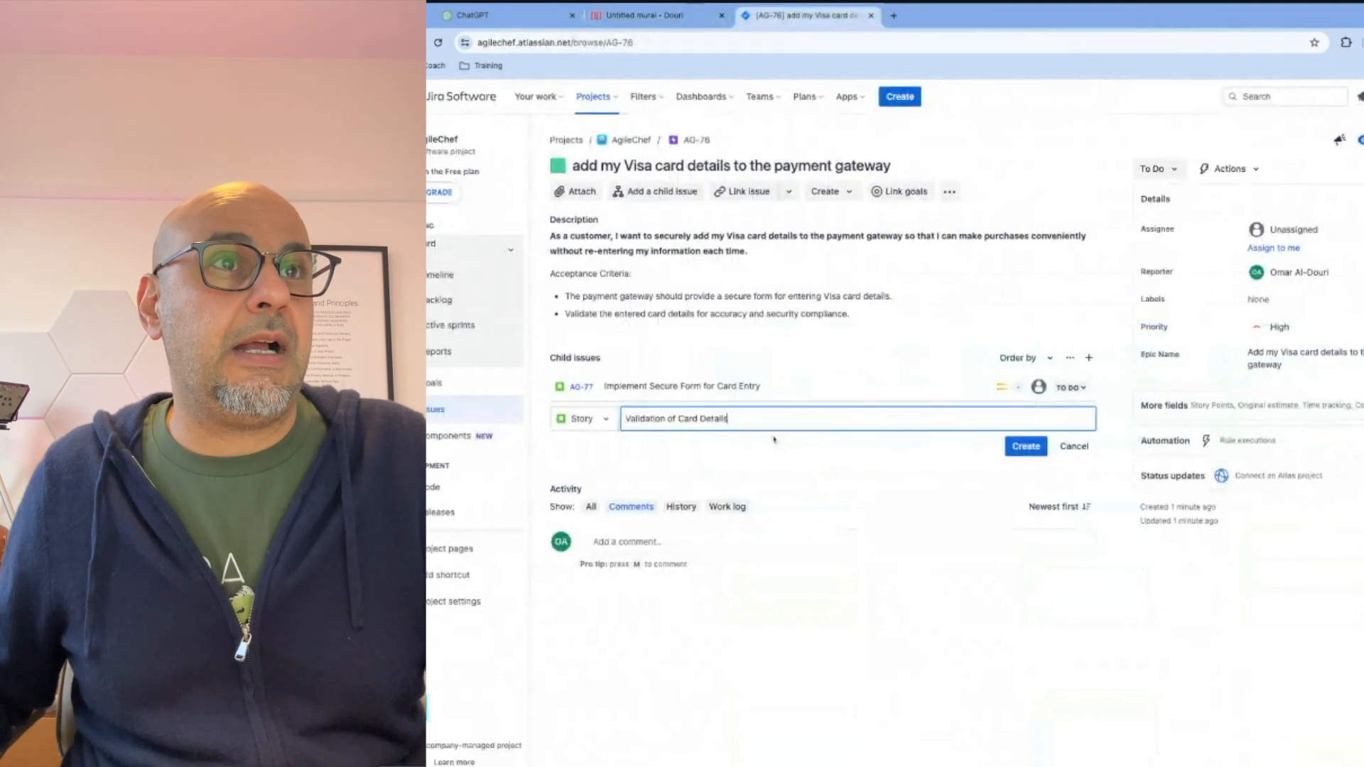
left_click(1026, 446)
Step: Take the User Story 3 title from the Mural board and create the child story "Integration with Security Measures" in Jira
left_click(643, 15)
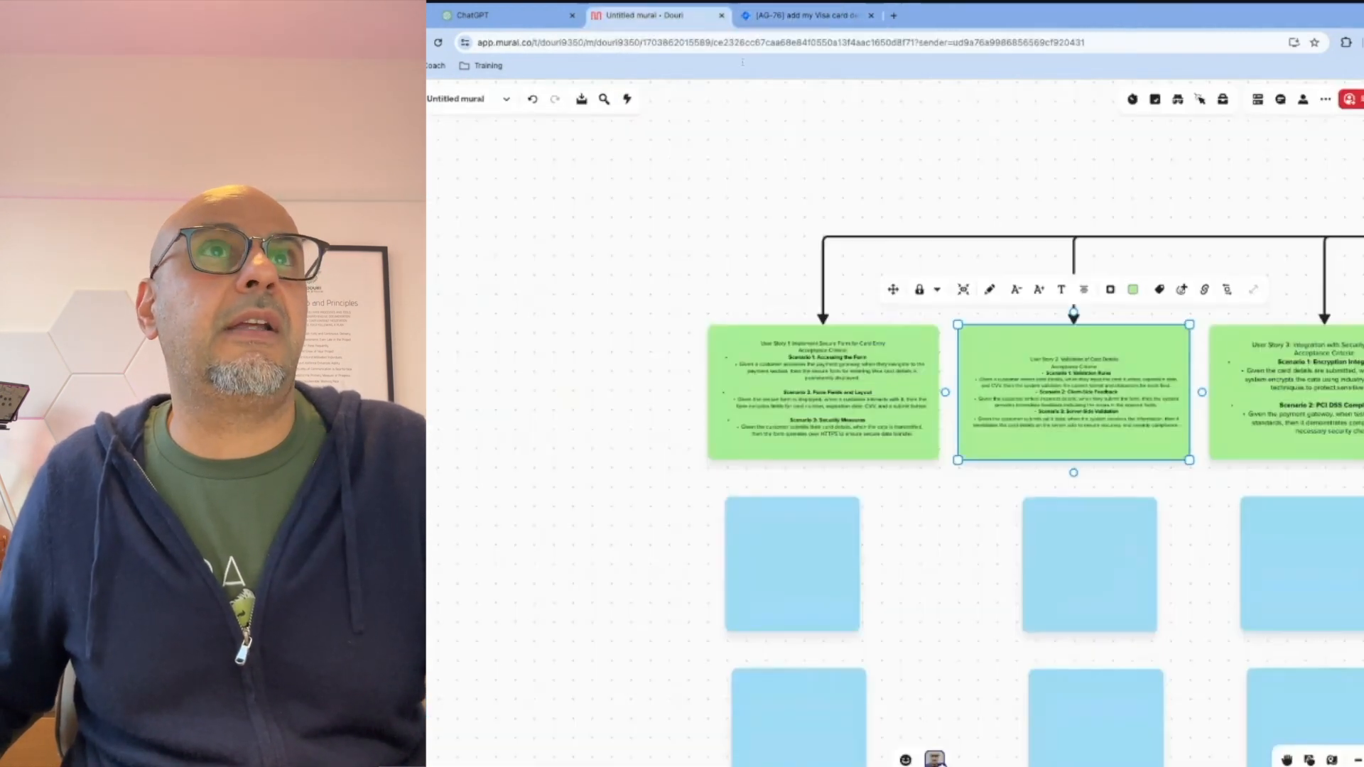
left_click(1265, 348)
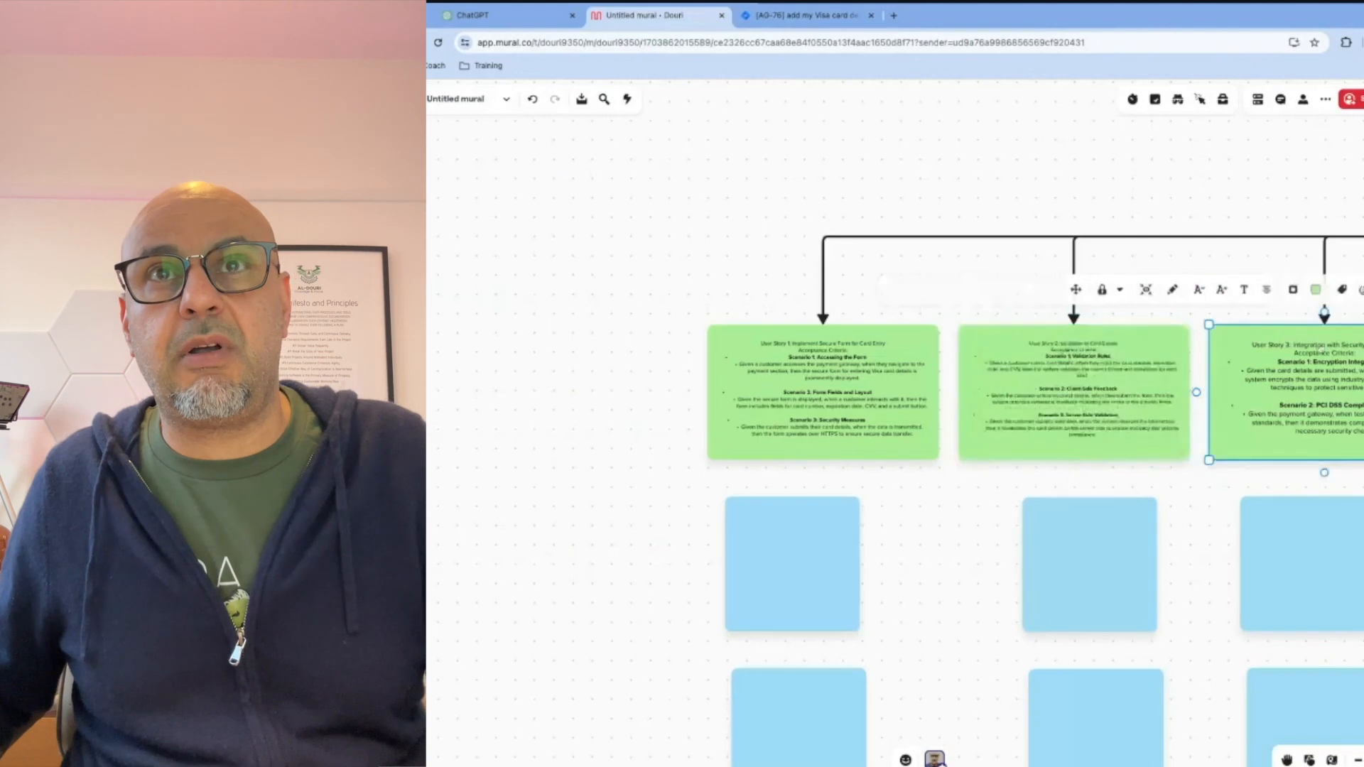
mouse_move(1265, 348)
left_mouse_down()
mouse_move(1318, 349)
mouse_move(1280, 349)
left_mouse_up()
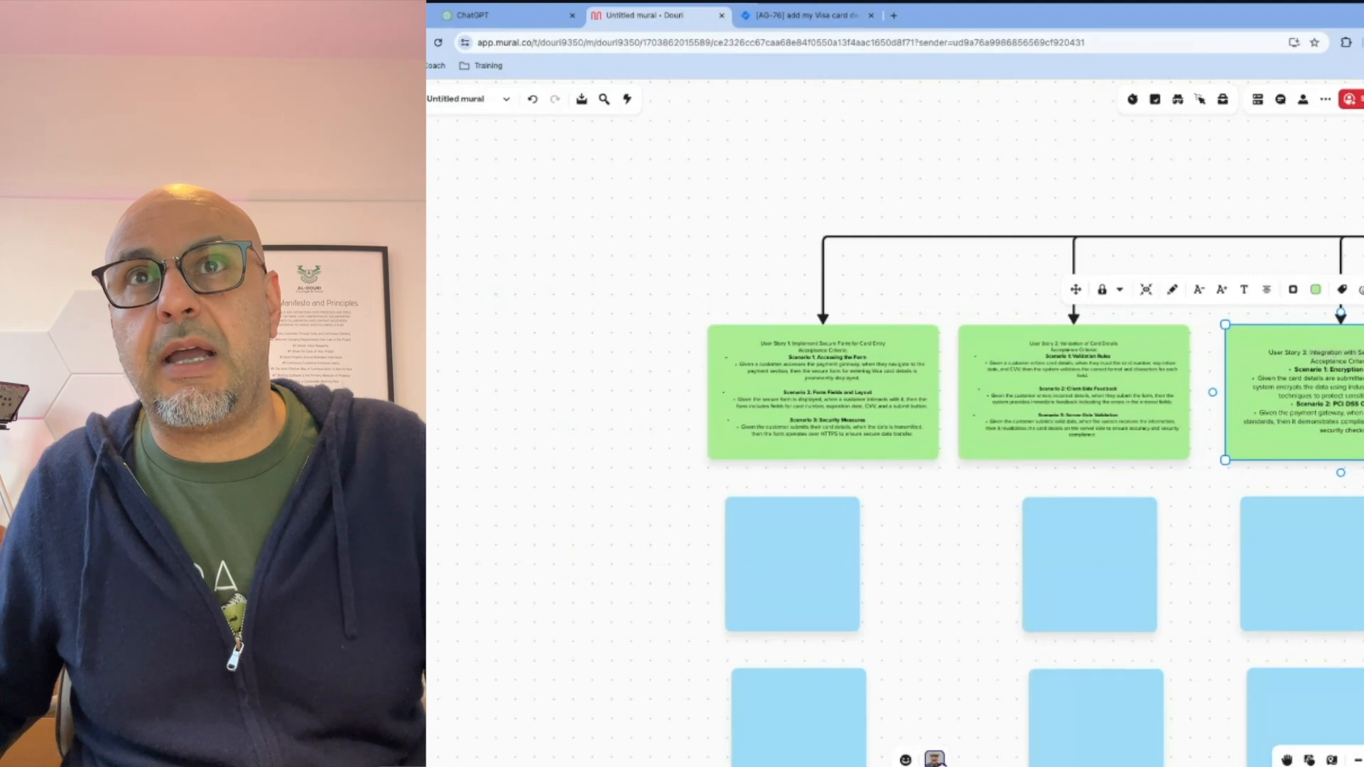
left_click(806, 15)
type("Integration with Security Measures")
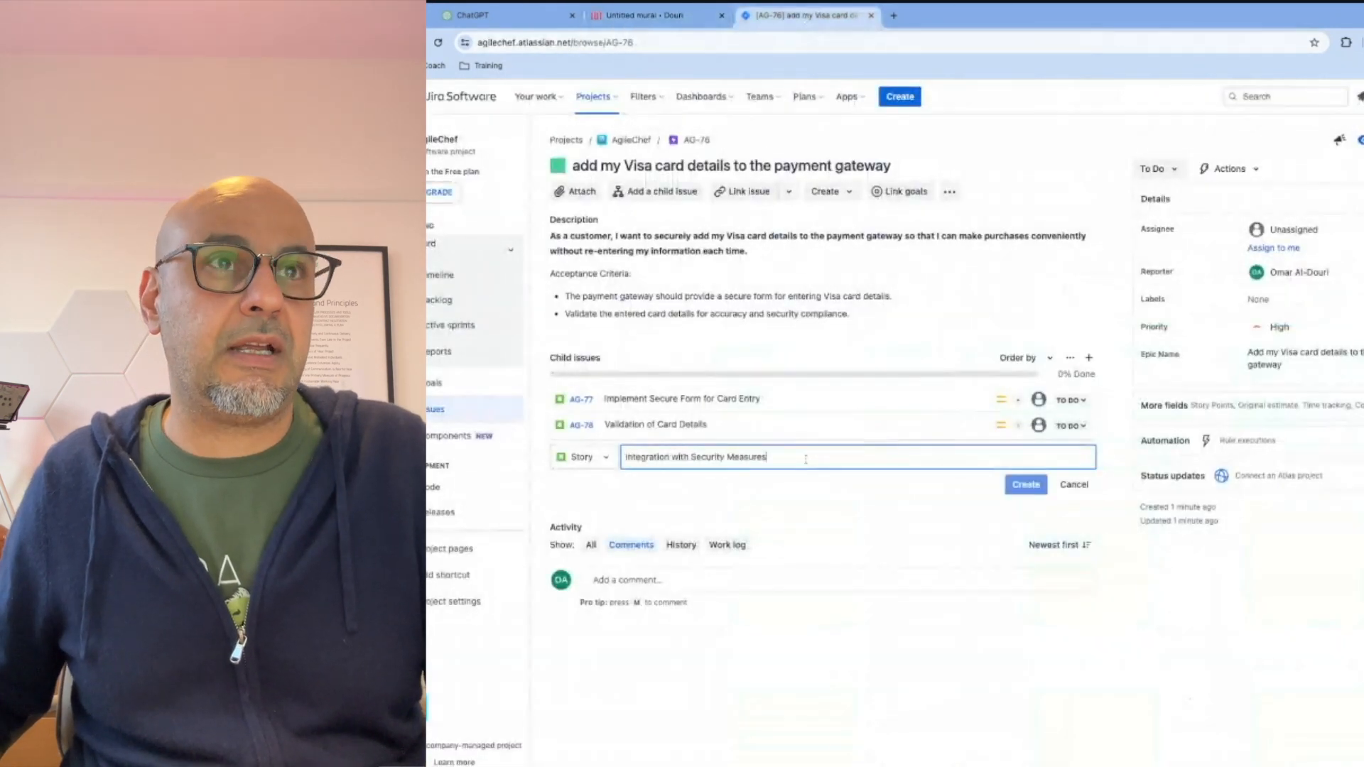
left_click(1025, 486)
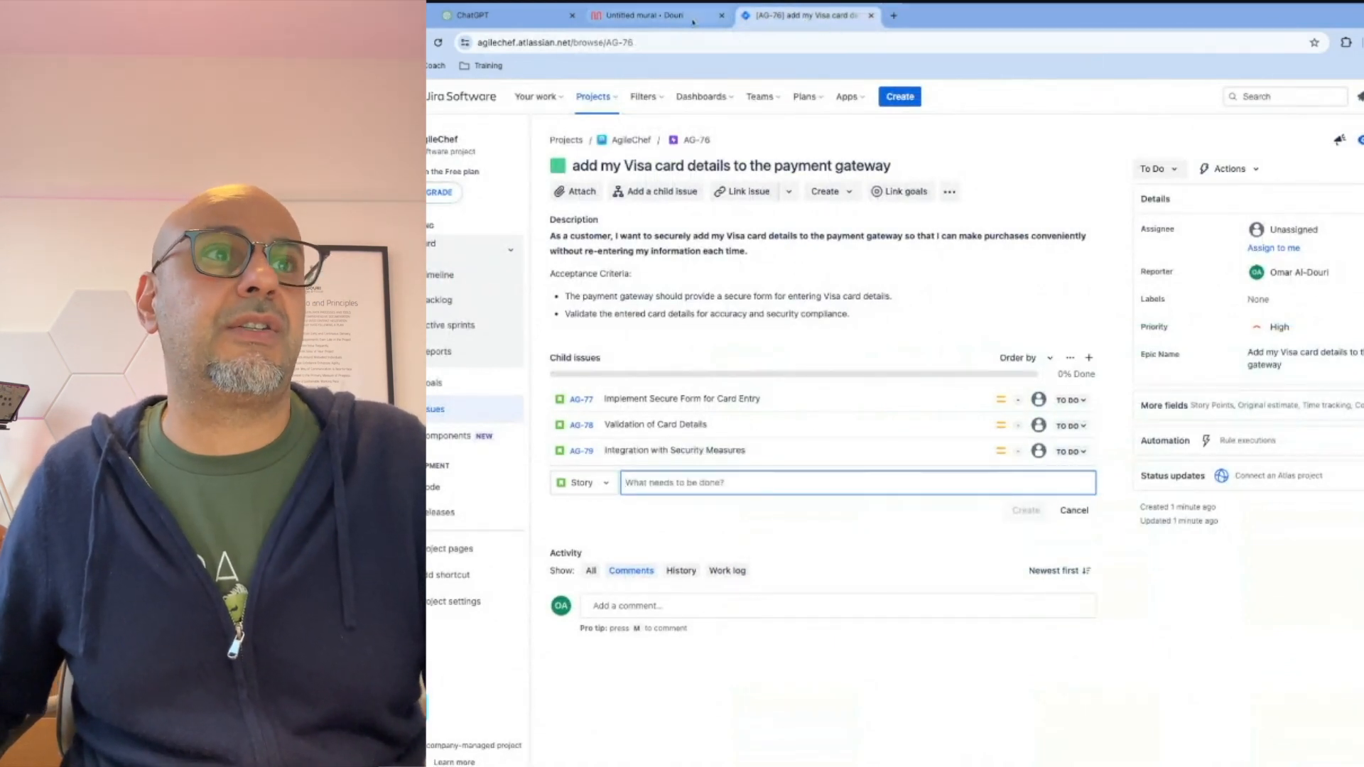
Step: Take the User Story 4 title from the Mural board and create the child story "User Feedback and Error Handling" in Jira
left_click(643, 15)
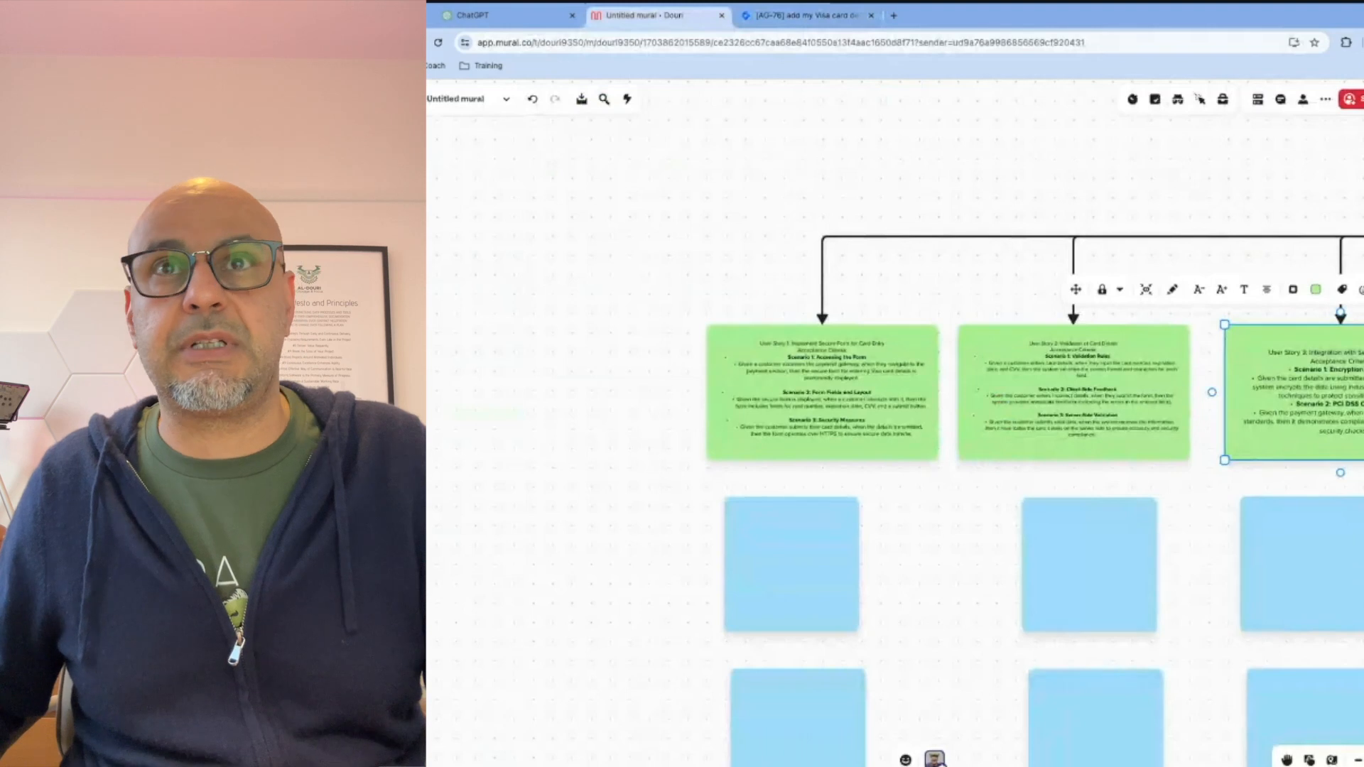
scroll(896, 423, "right", 8)
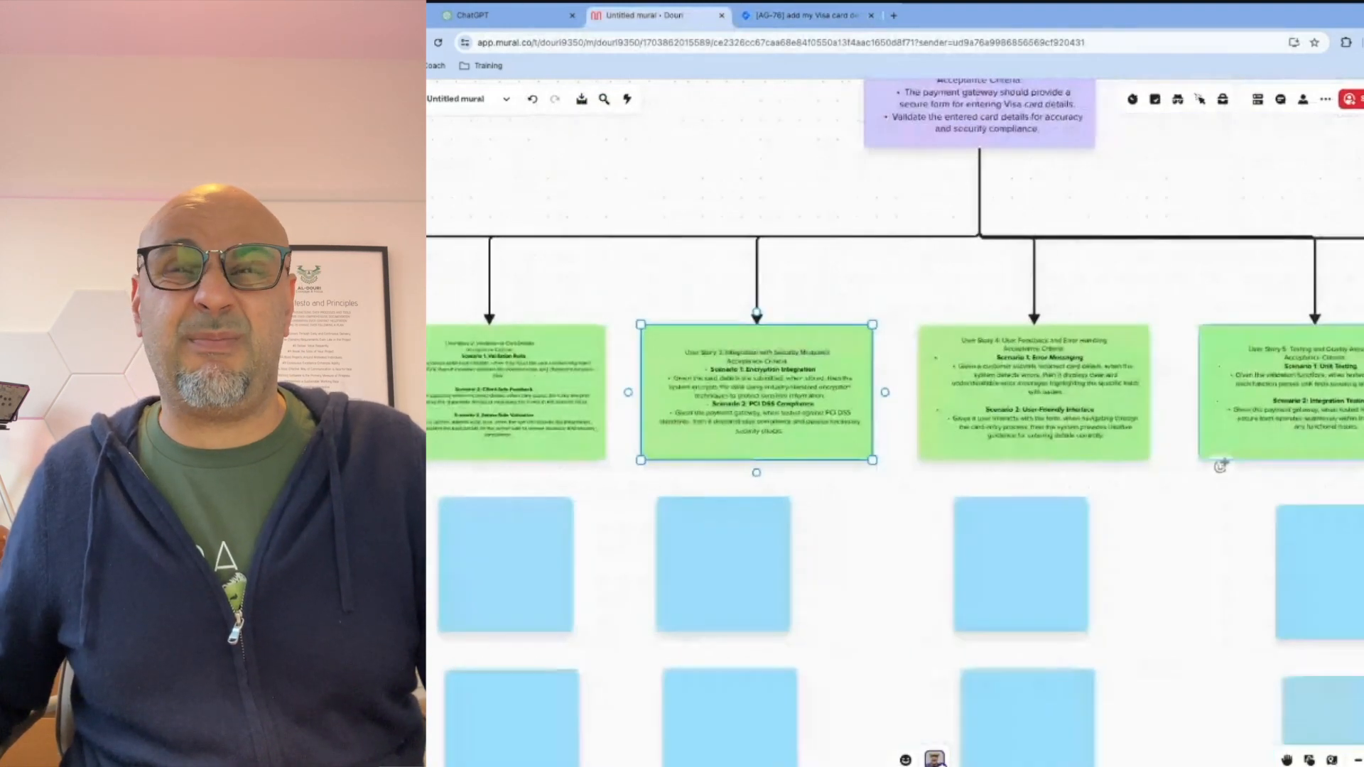
left_click(999, 355)
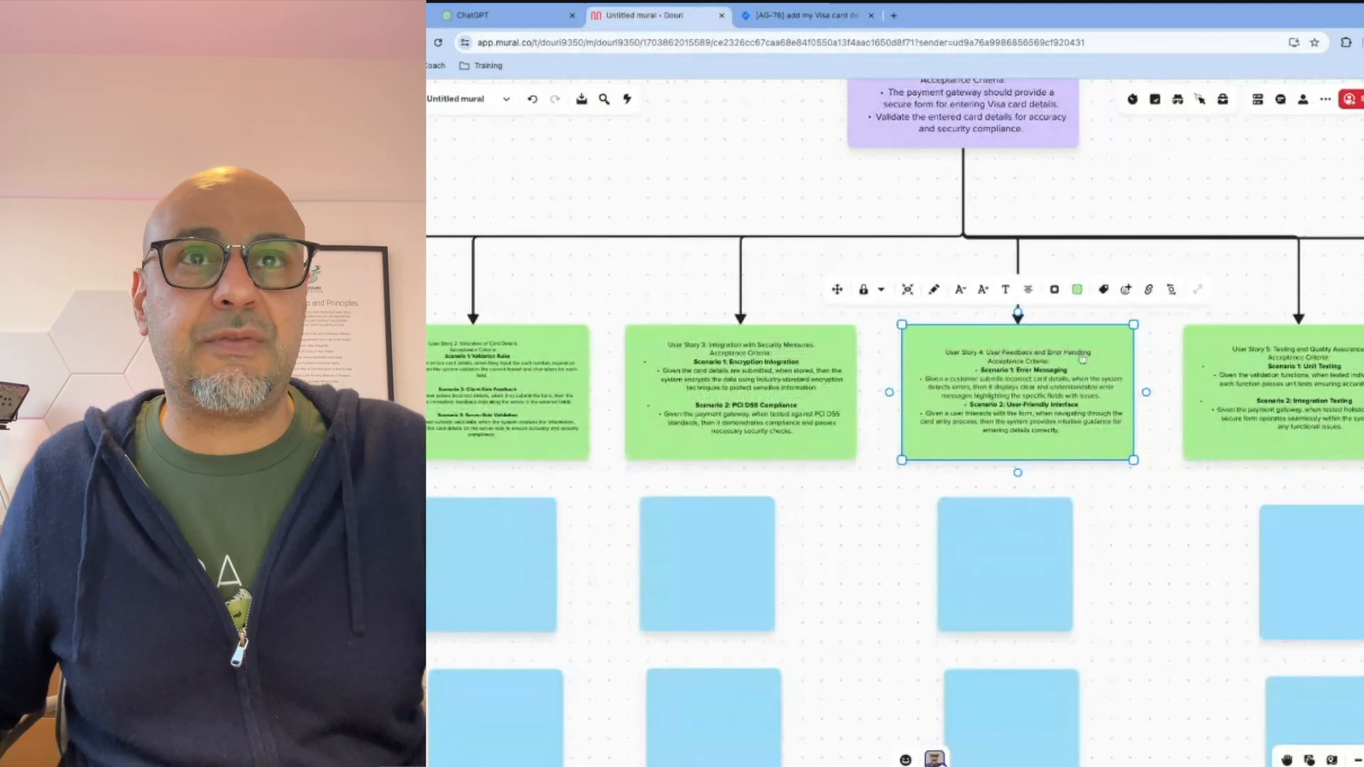
left_click(790, 21)
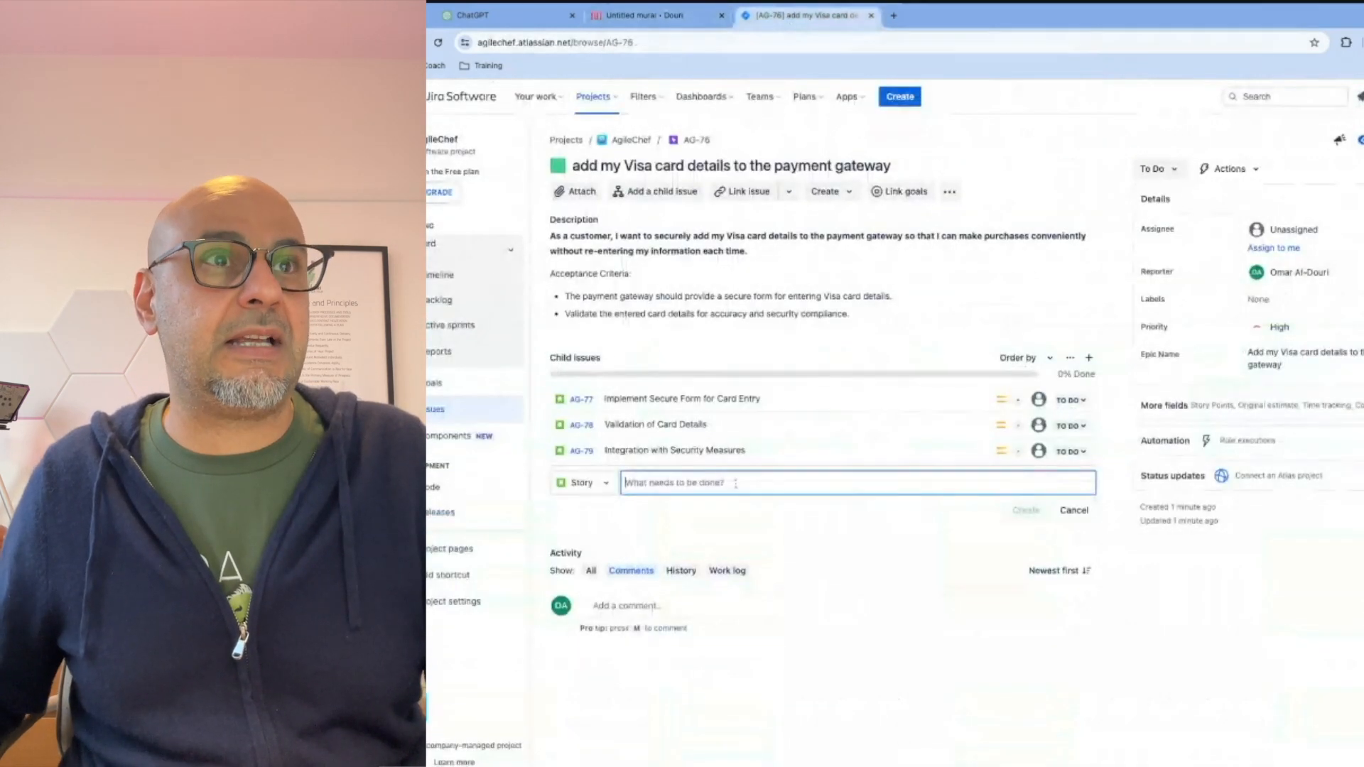
type("User Feedback and Error Handling")
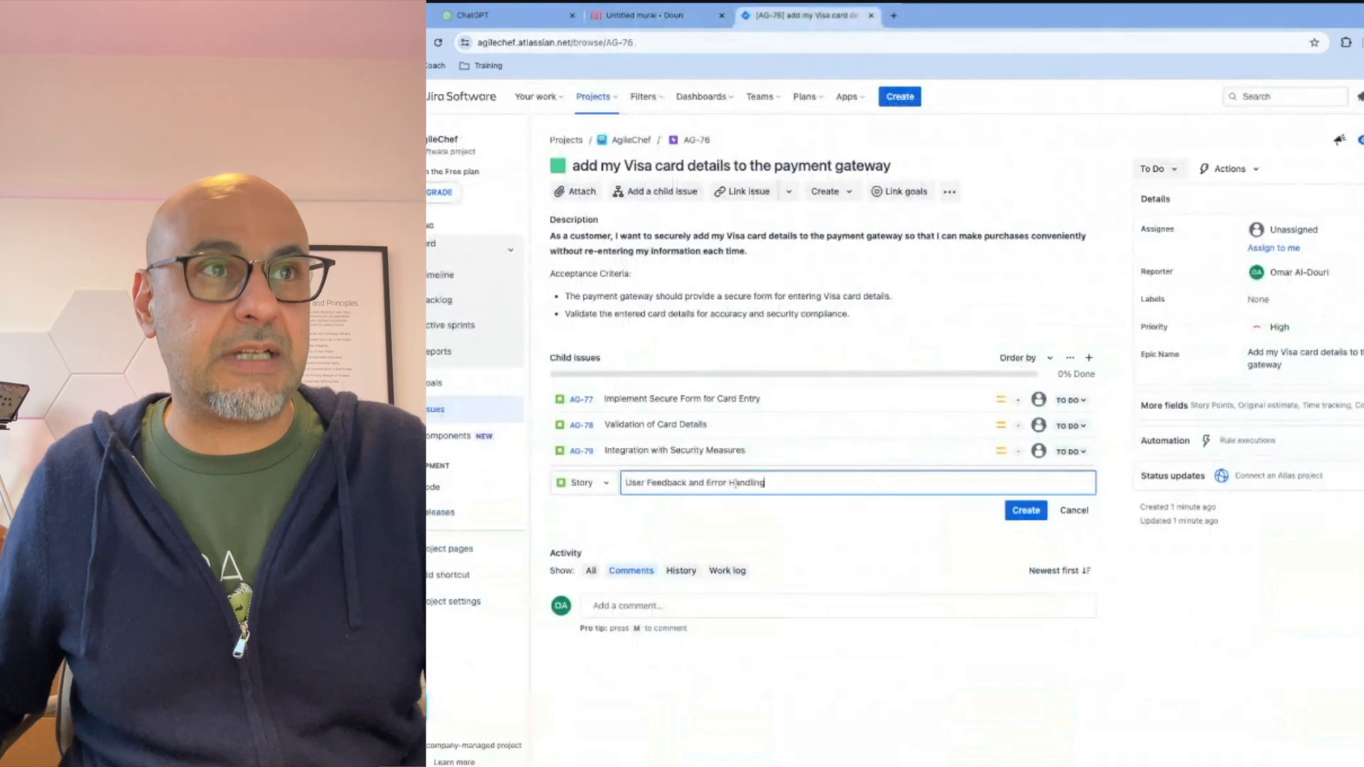
left_click(1032, 518)
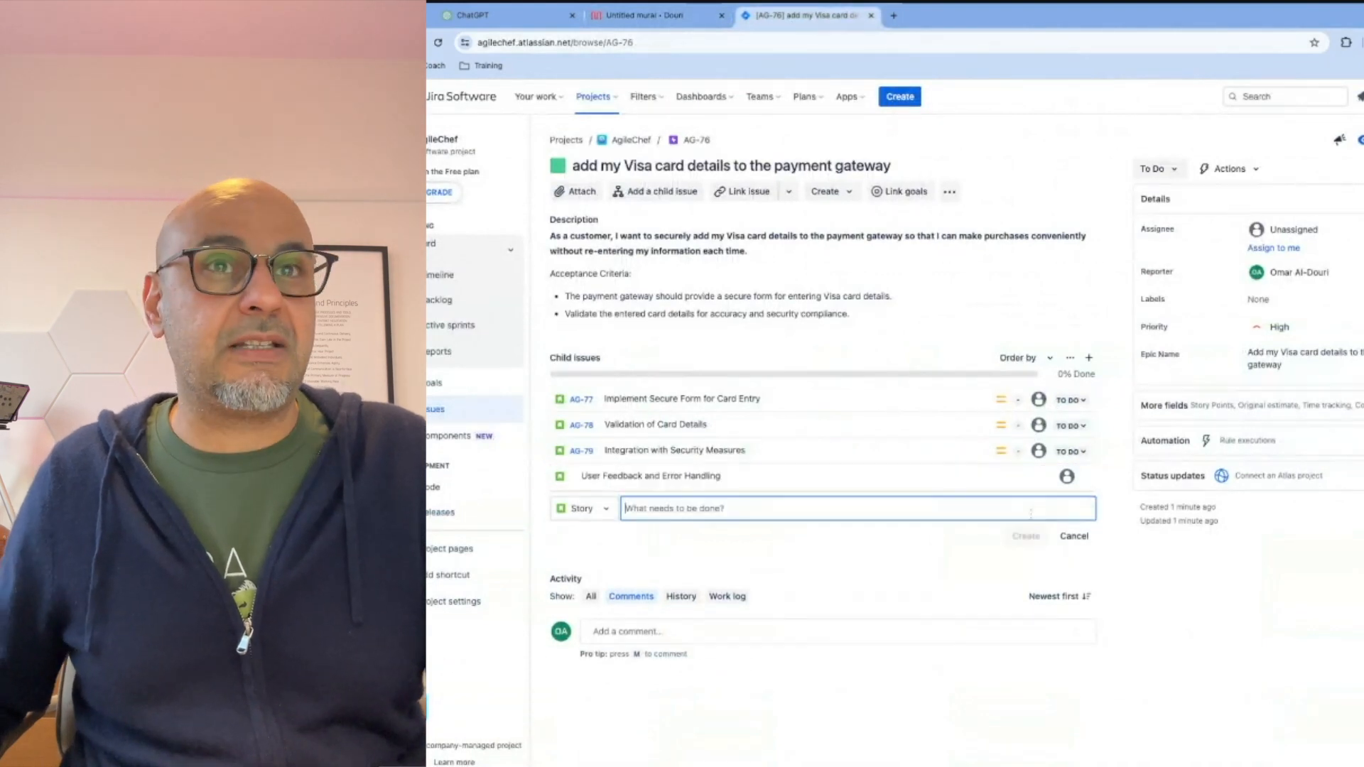
Step: Take the User Story 5 title from the Mural board and create the child story "Testing and Quality Assurance" in Jira
left_click(662, 15)
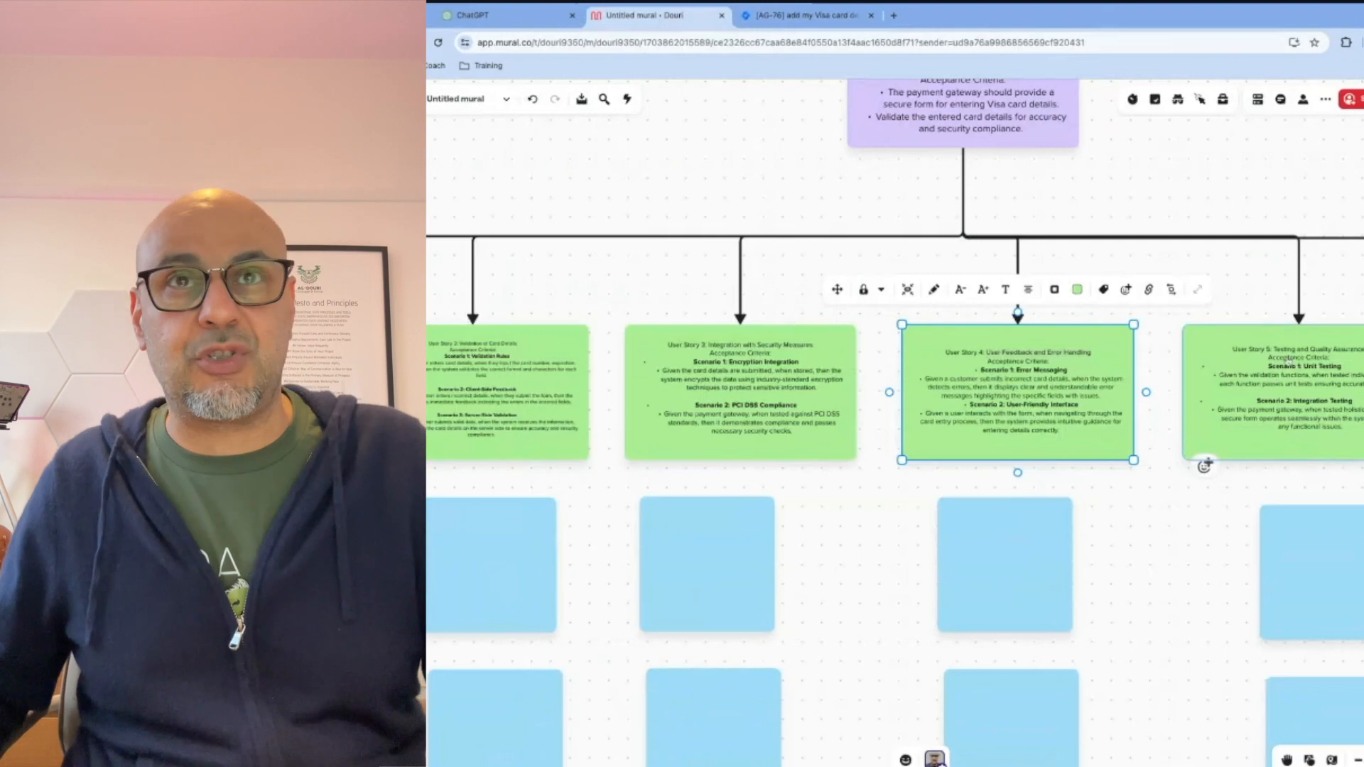
left_click(1289, 353)
double_click(1289, 355)
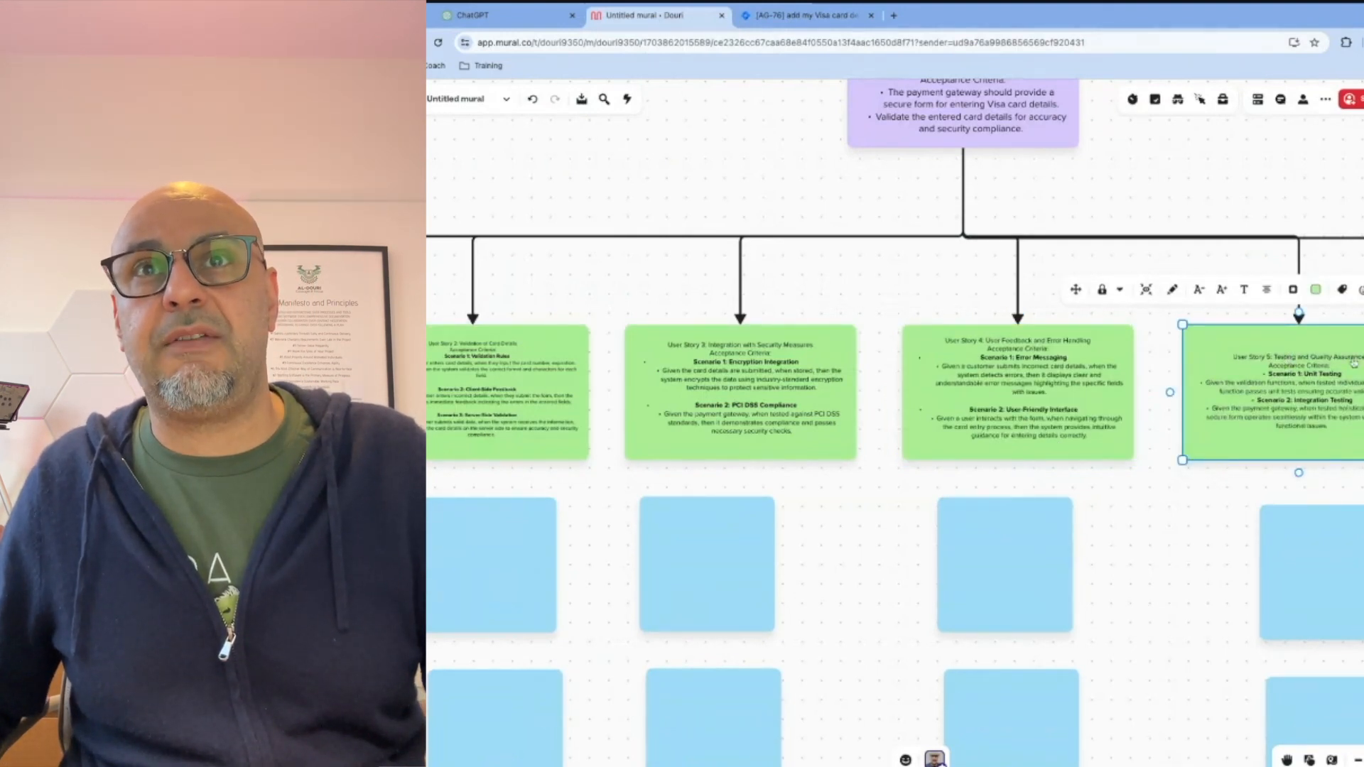
left_click(806, 14)
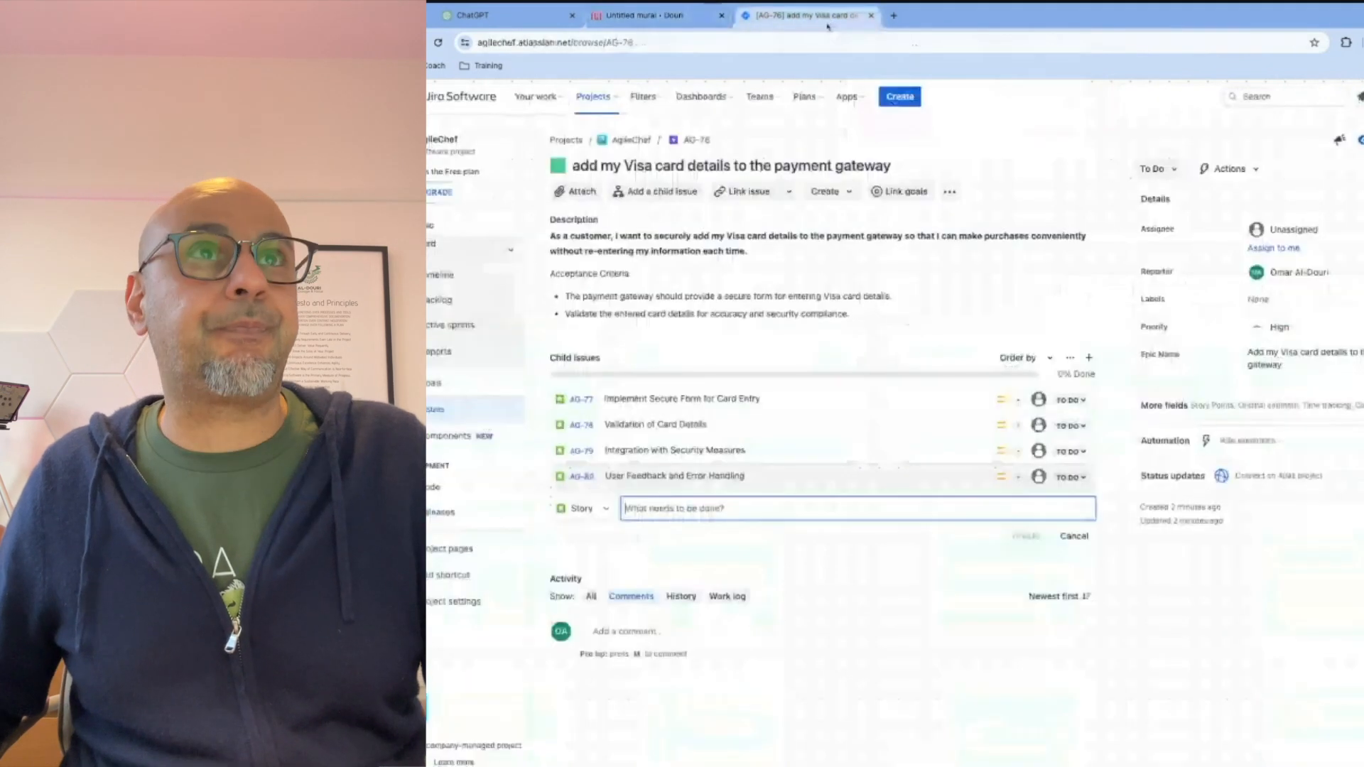
type("Testing and Quality Assurance")
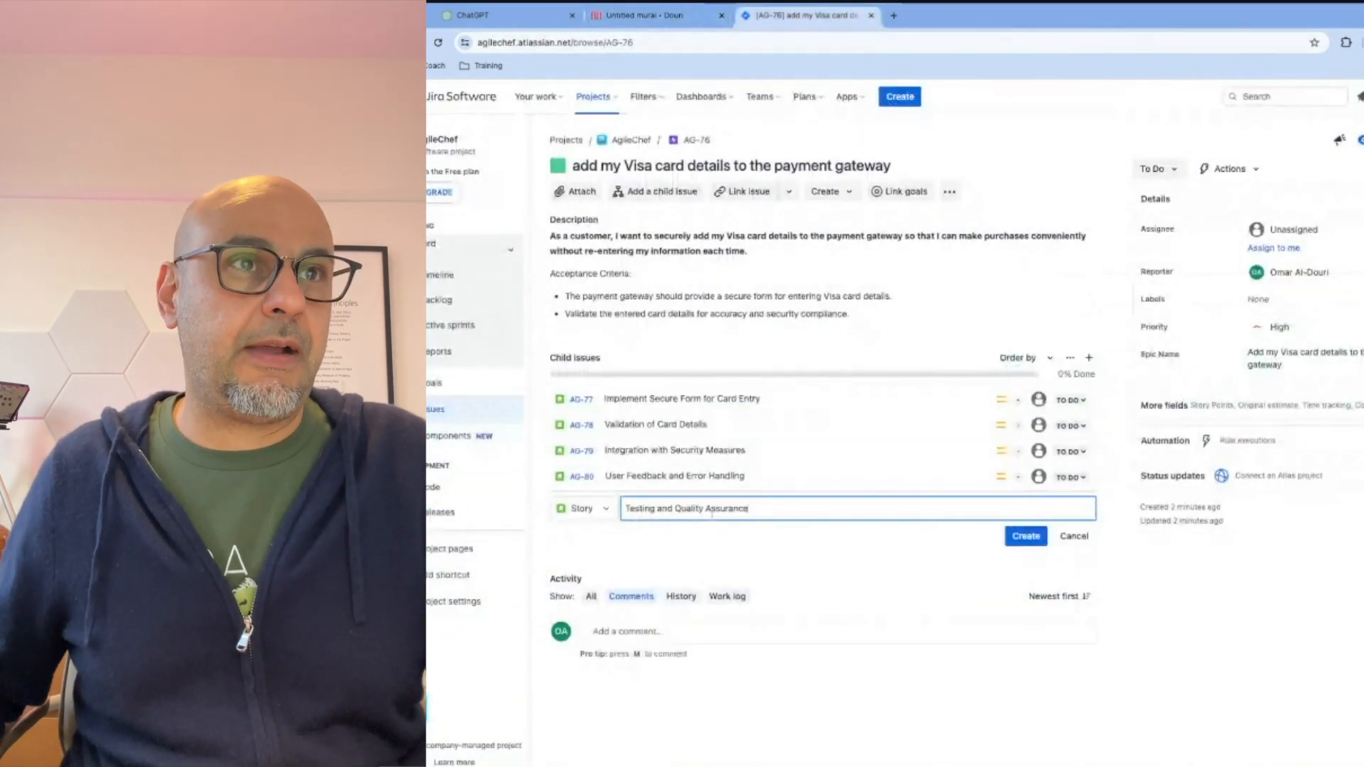
left_click(1026, 537)
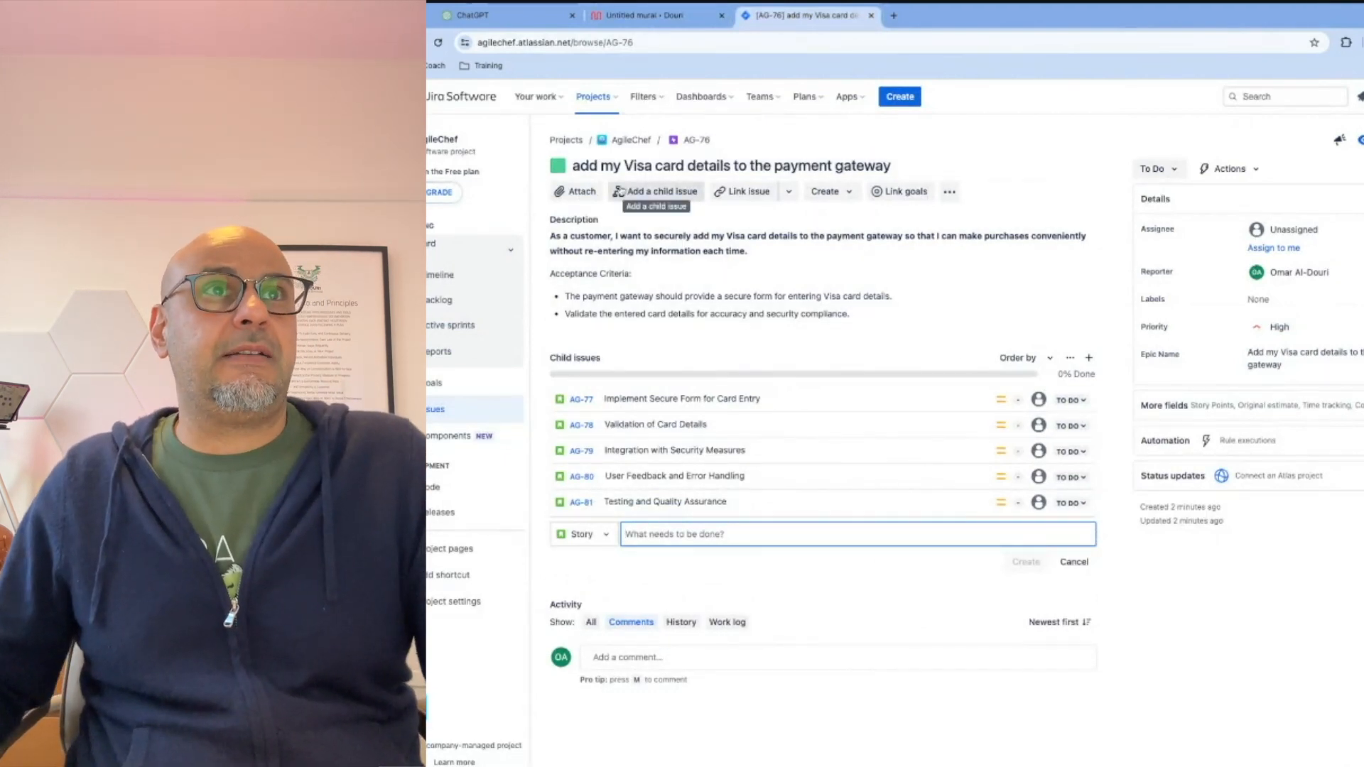
Step: Open the project backlog and examine the Implement Secure Form for Card Entry story's details and its available workflow statuses
left_click(595, 165)
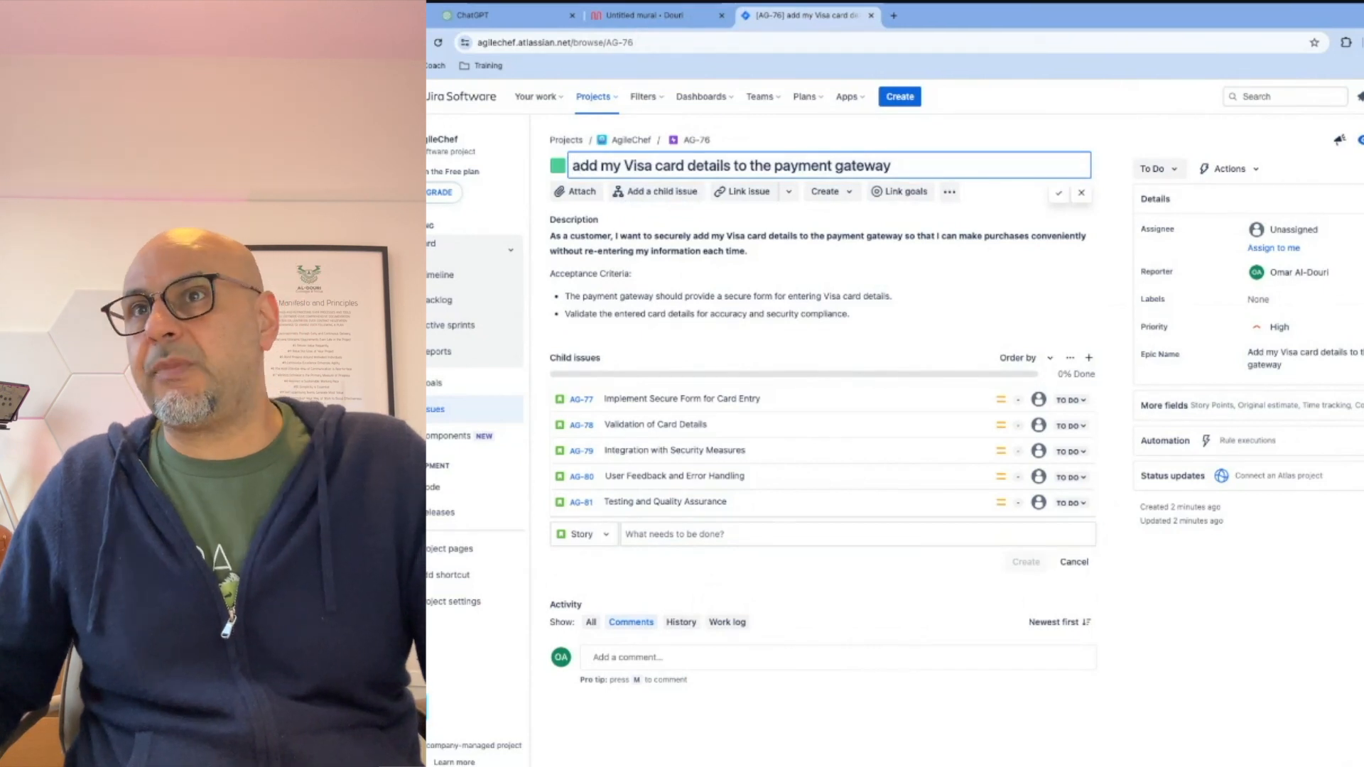
key("super+Tab")
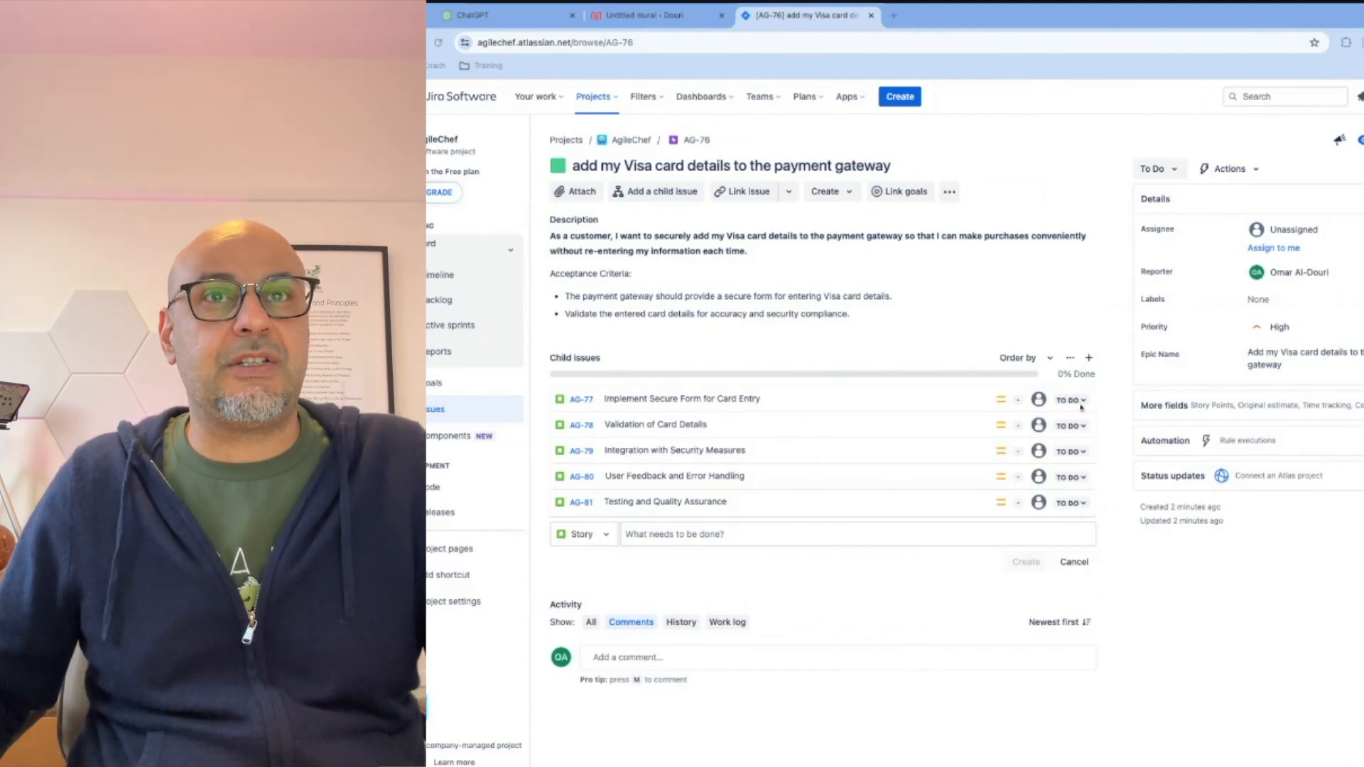
left_click(439, 301)
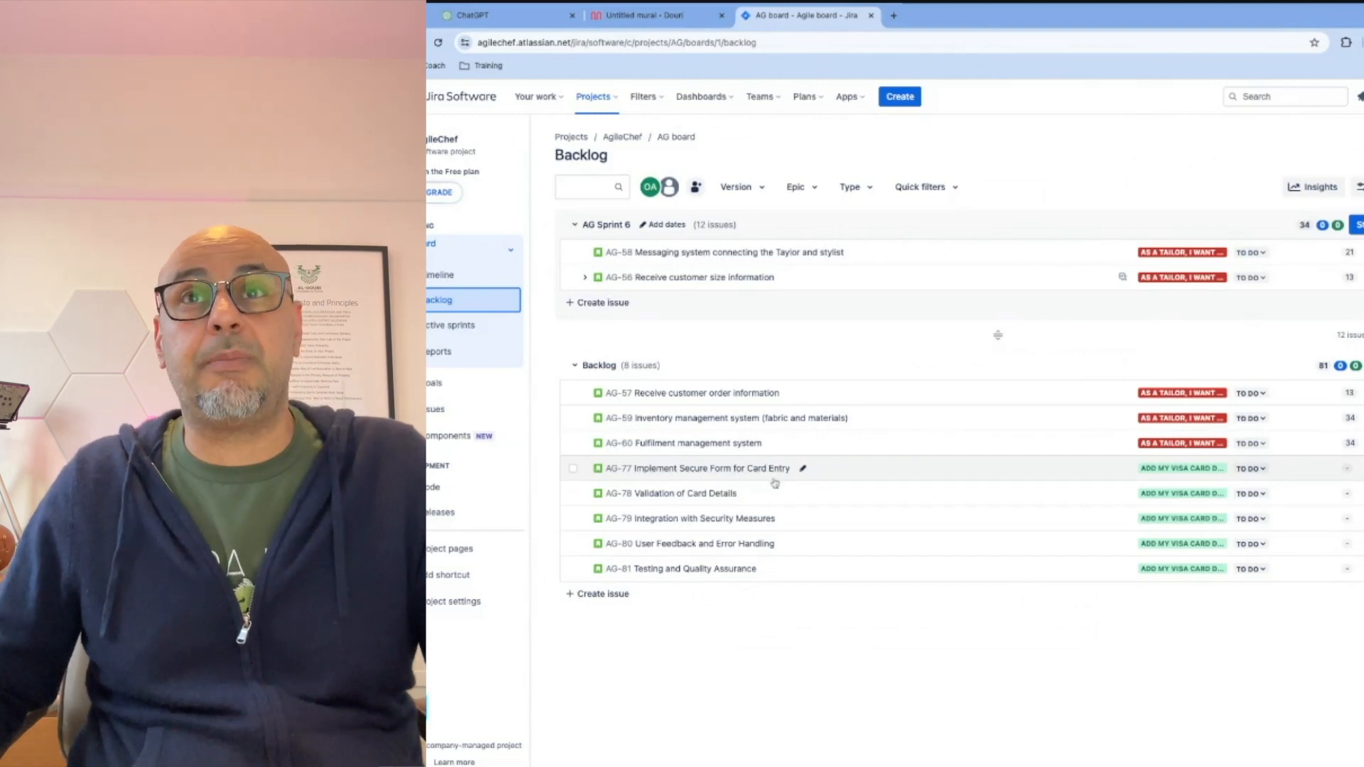
left_click(666, 470)
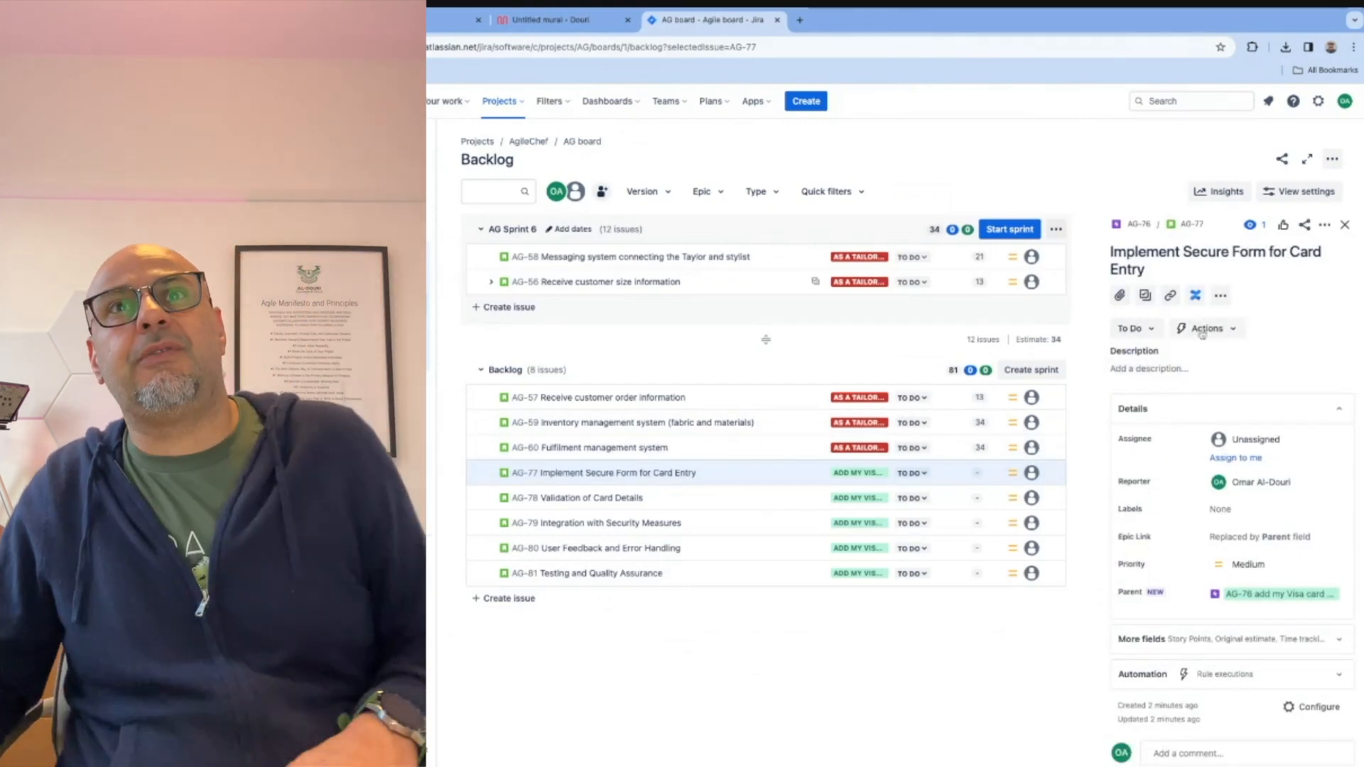
left_click(1150, 334)
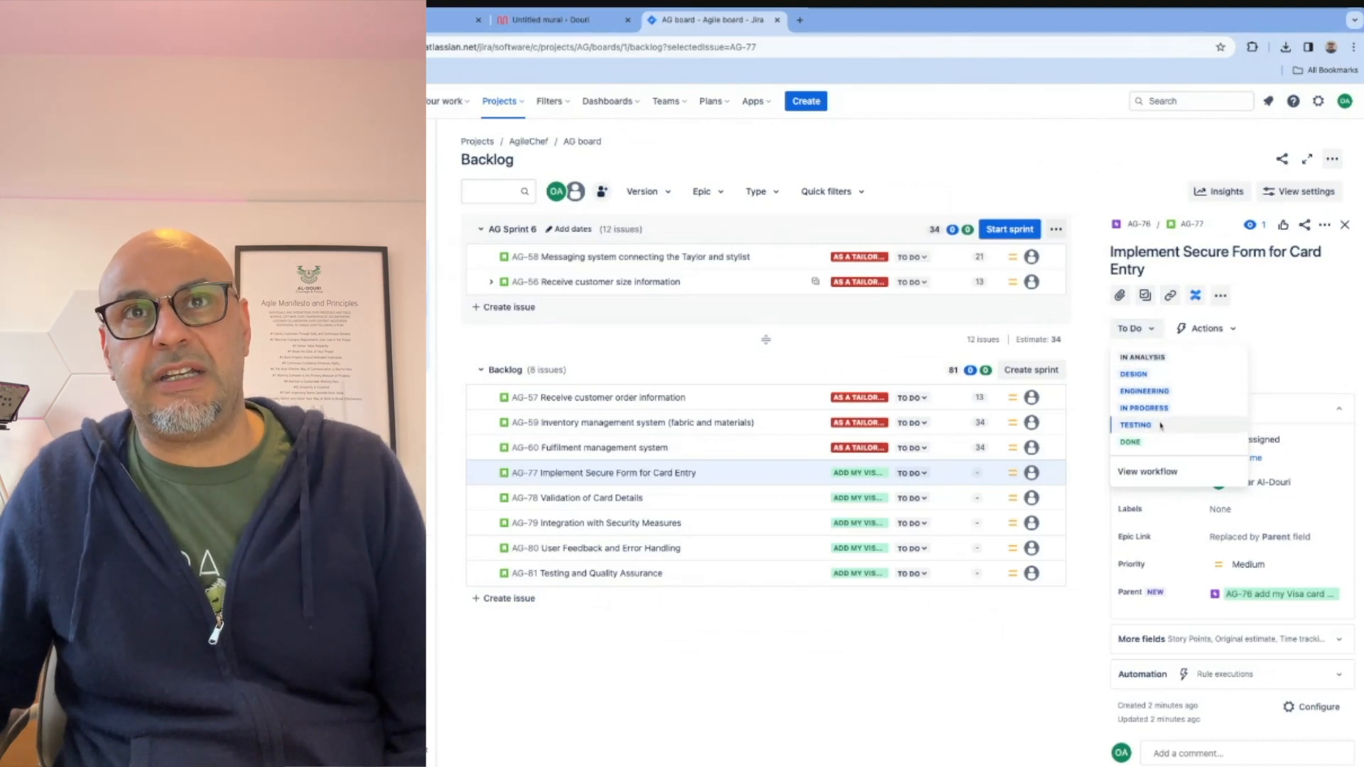
Step: View the columns of the active sprint board, and return to the backlog with the story's details
left_click(355, 288)
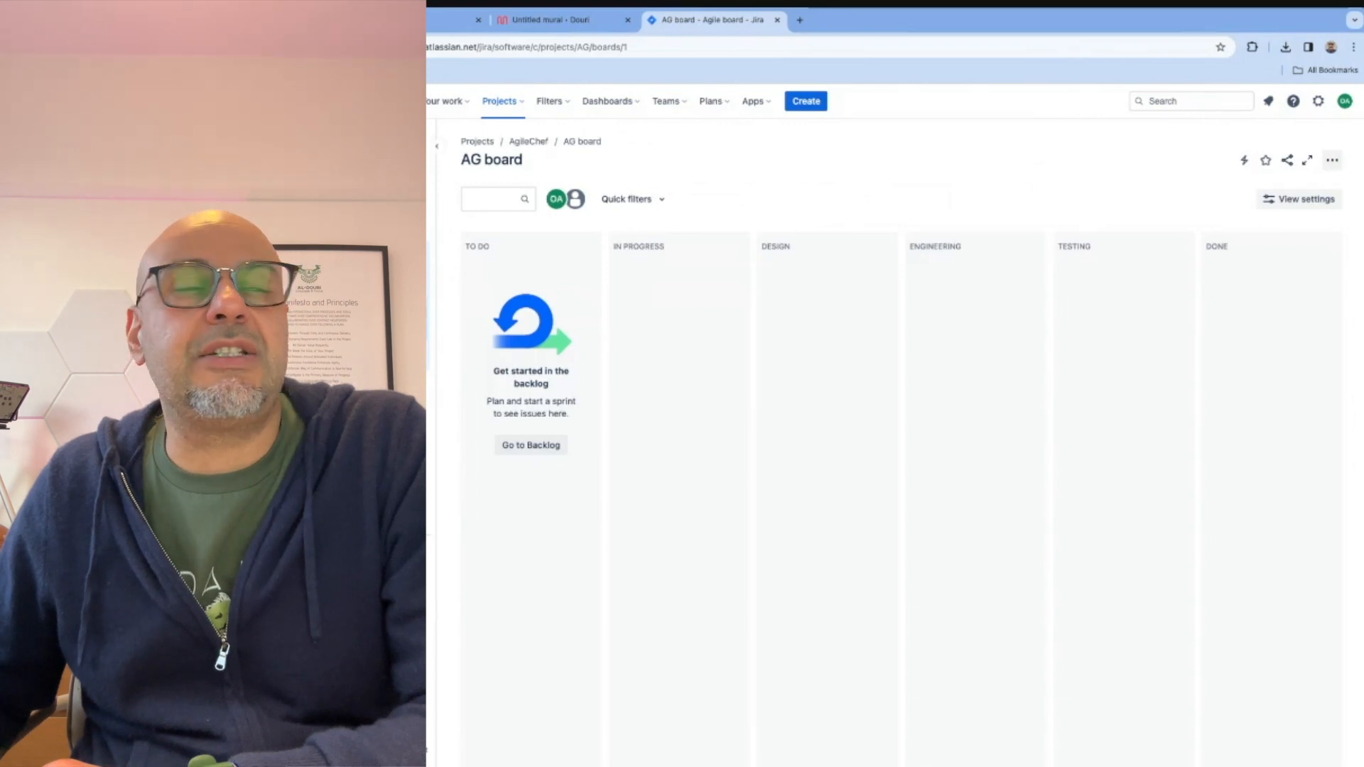
left_click(348, 295)
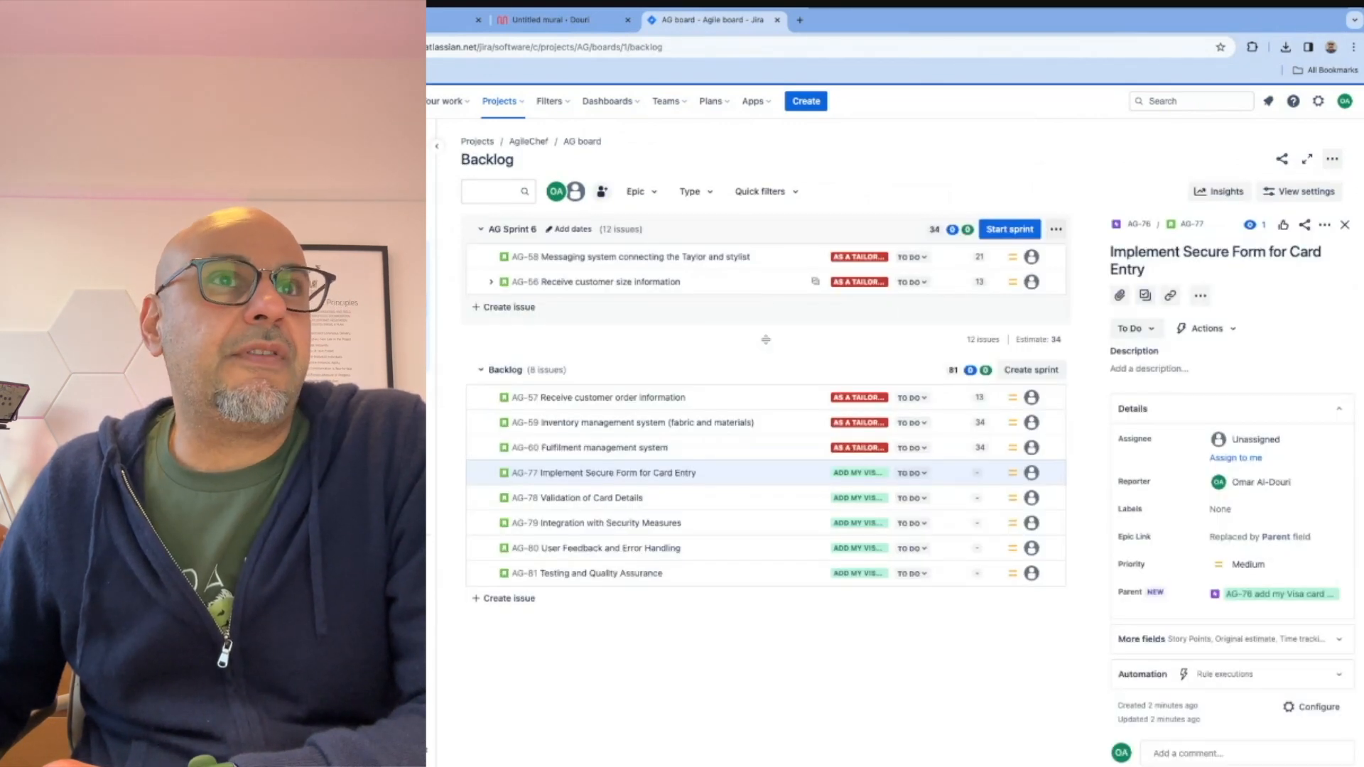
scroll(1233, 465, "down", 1)
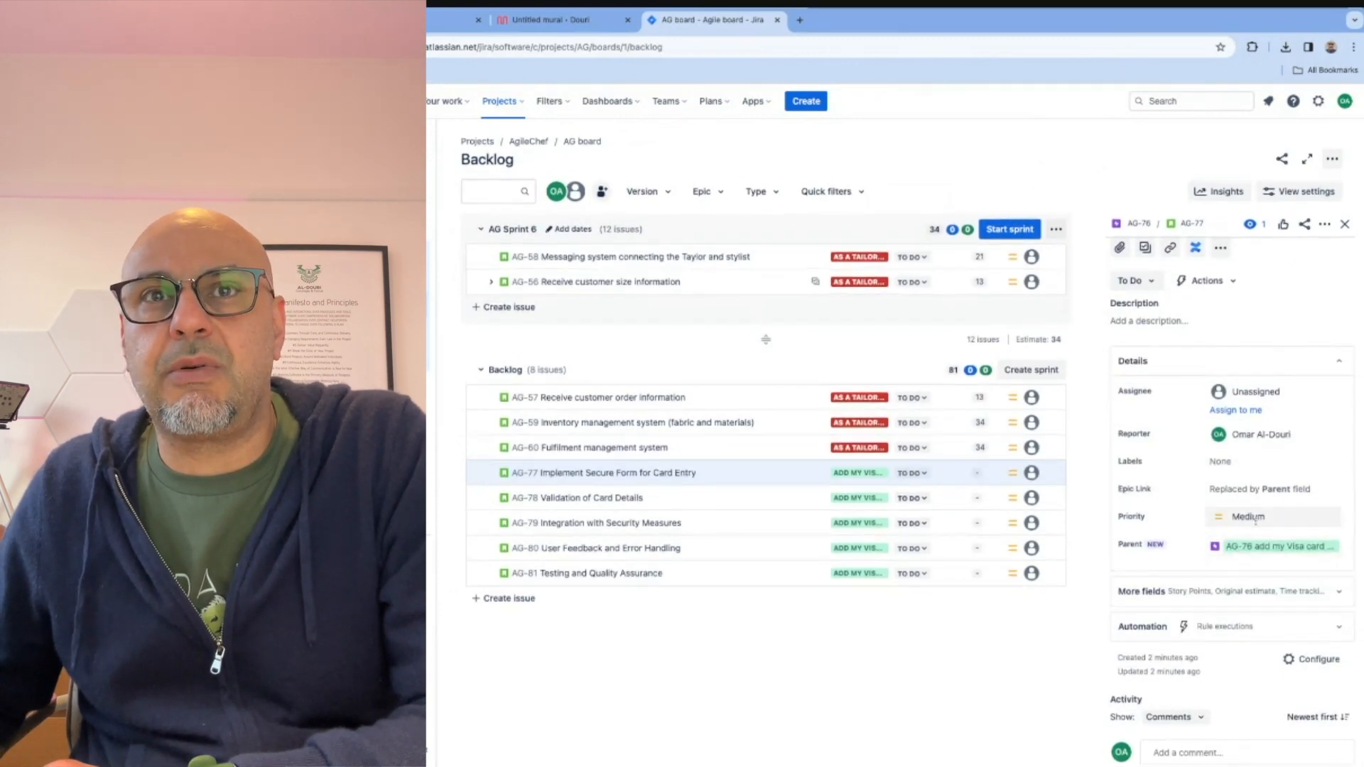
Step: Reorder the backlog so Validation of Card Details and User Feedback and Error Handling sit above Implement Secure Form for Card Entry
left_click_drag(698, 501, 694, 475)
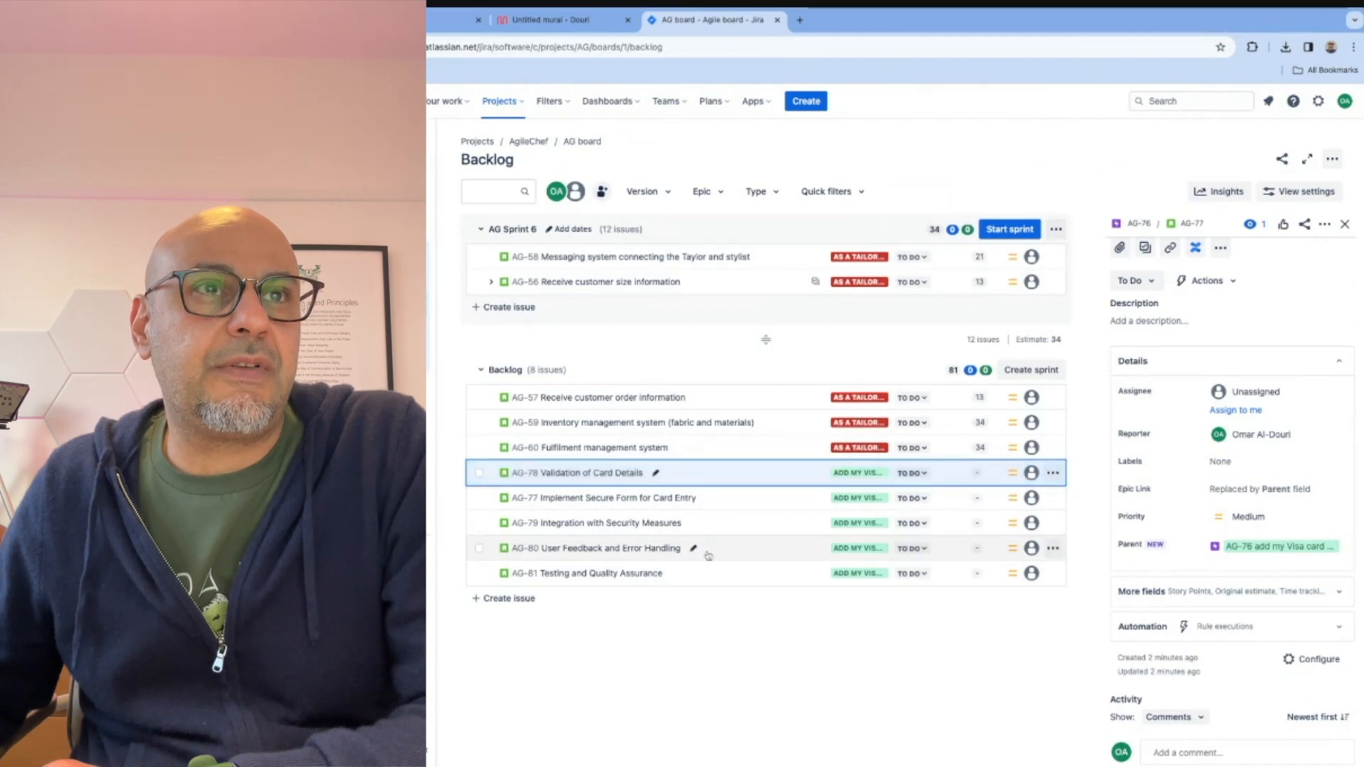
left_click_drag(708, 556, 698, 489)
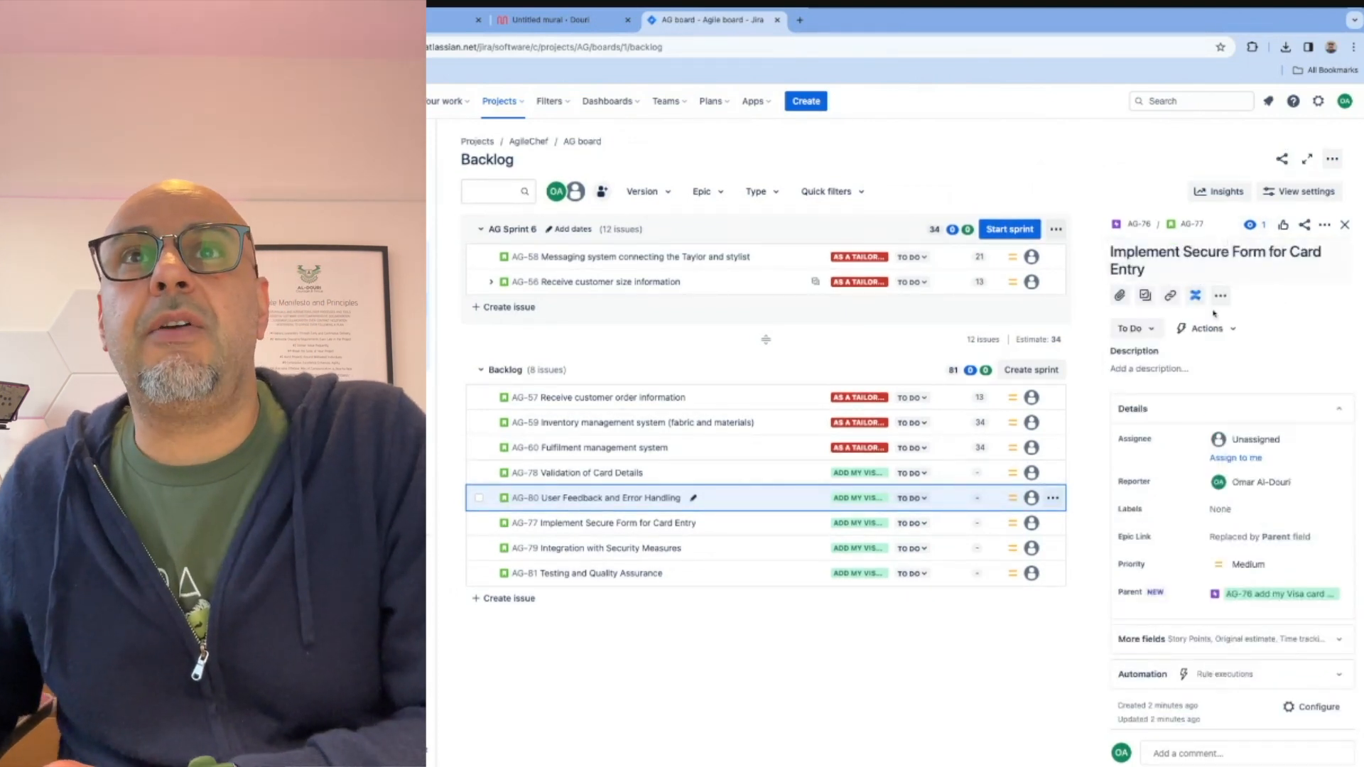
Step: Examine the actions available for the Implement Secure Form for Card Entry and User Feedback and Error Handling stories
left_click(1221, 297)
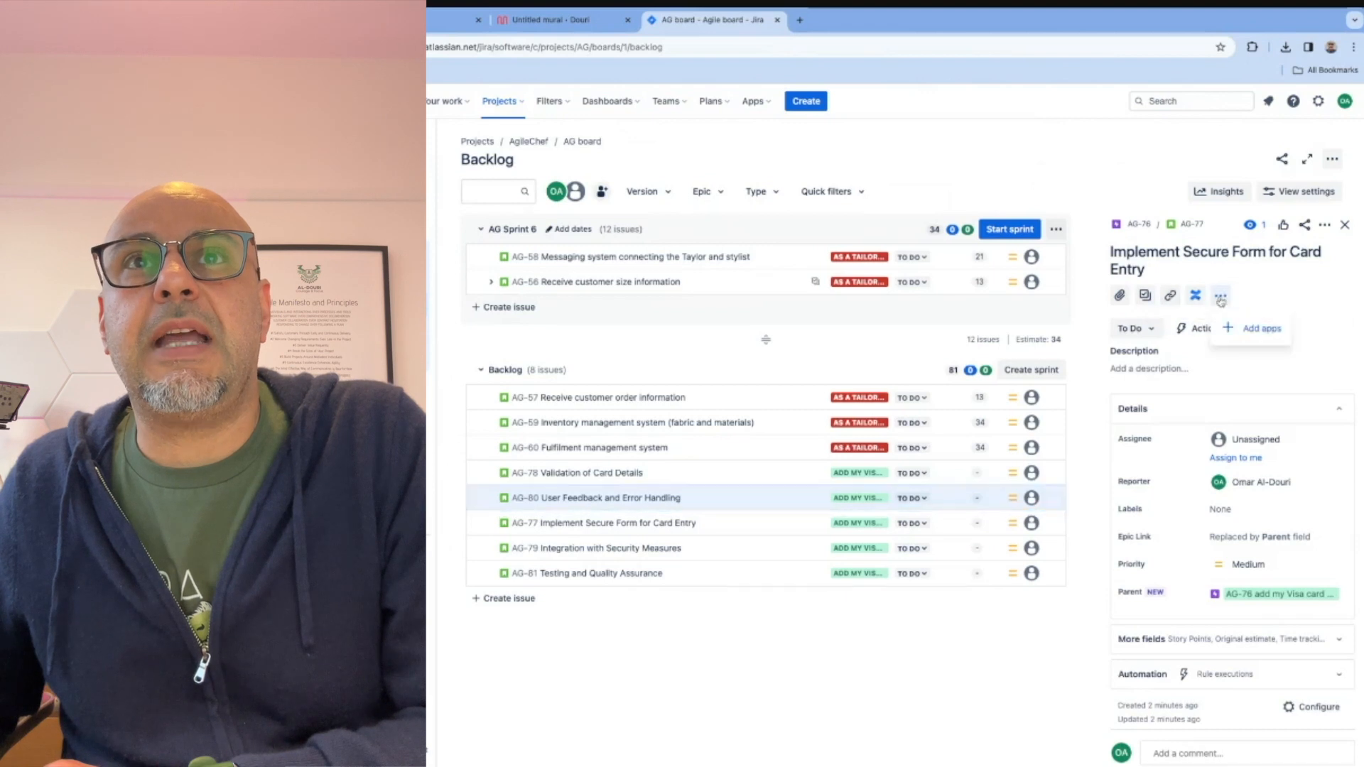
left_click(1270, 295)
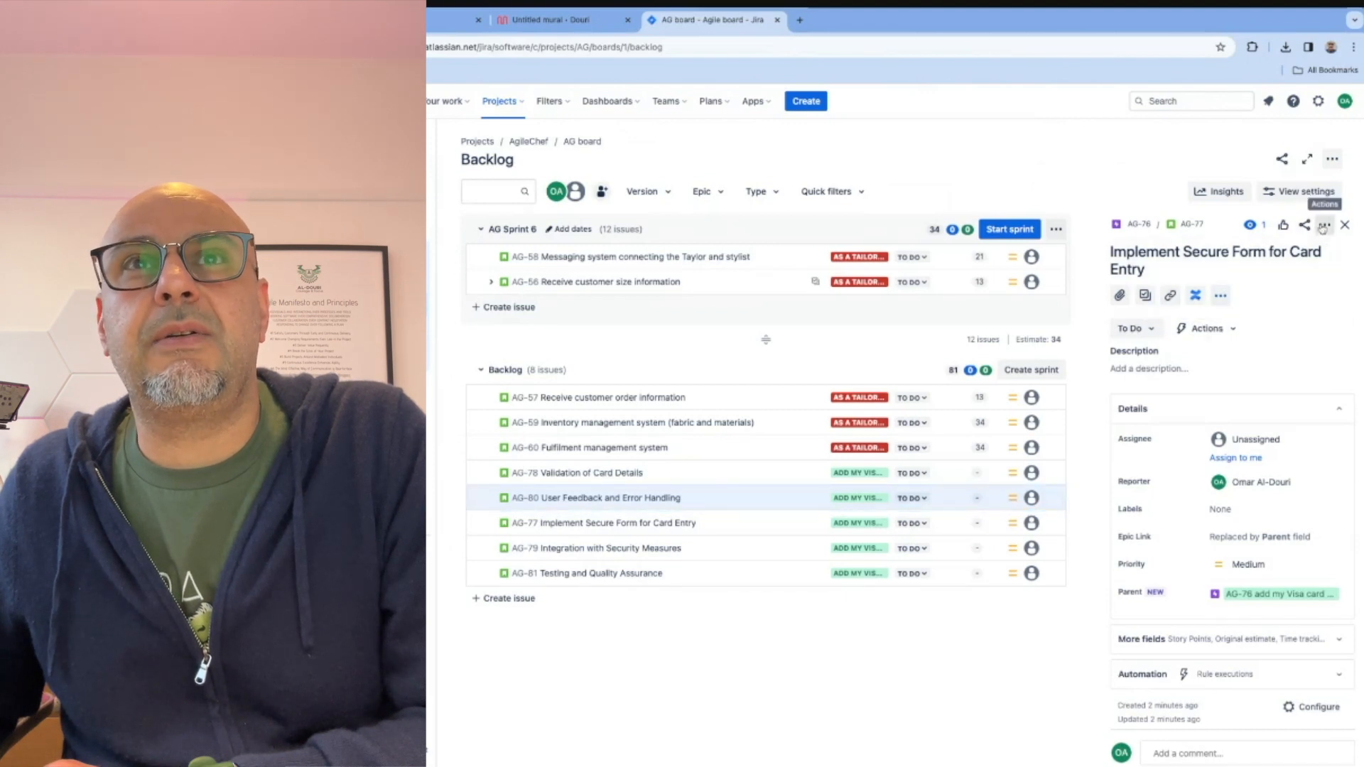
left_click(1325, 225)
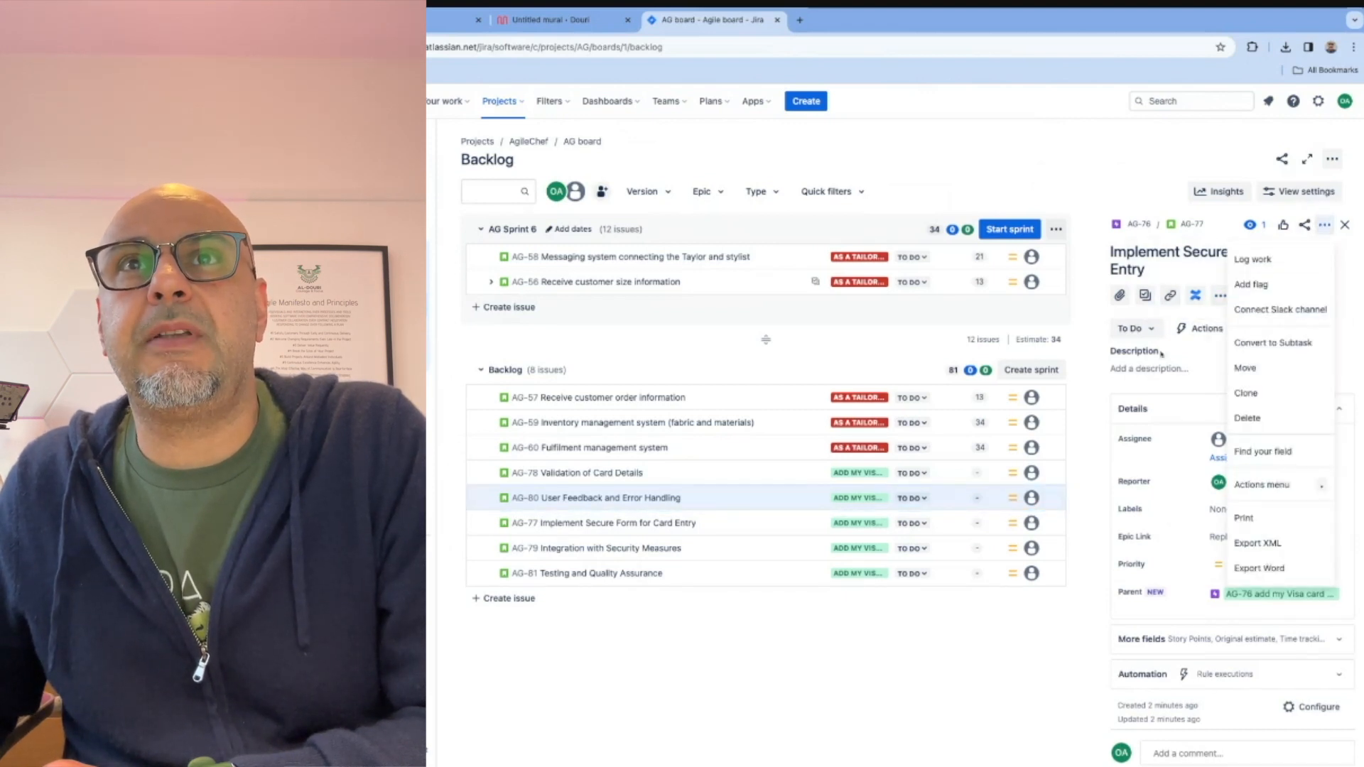
left_click(629, 499)
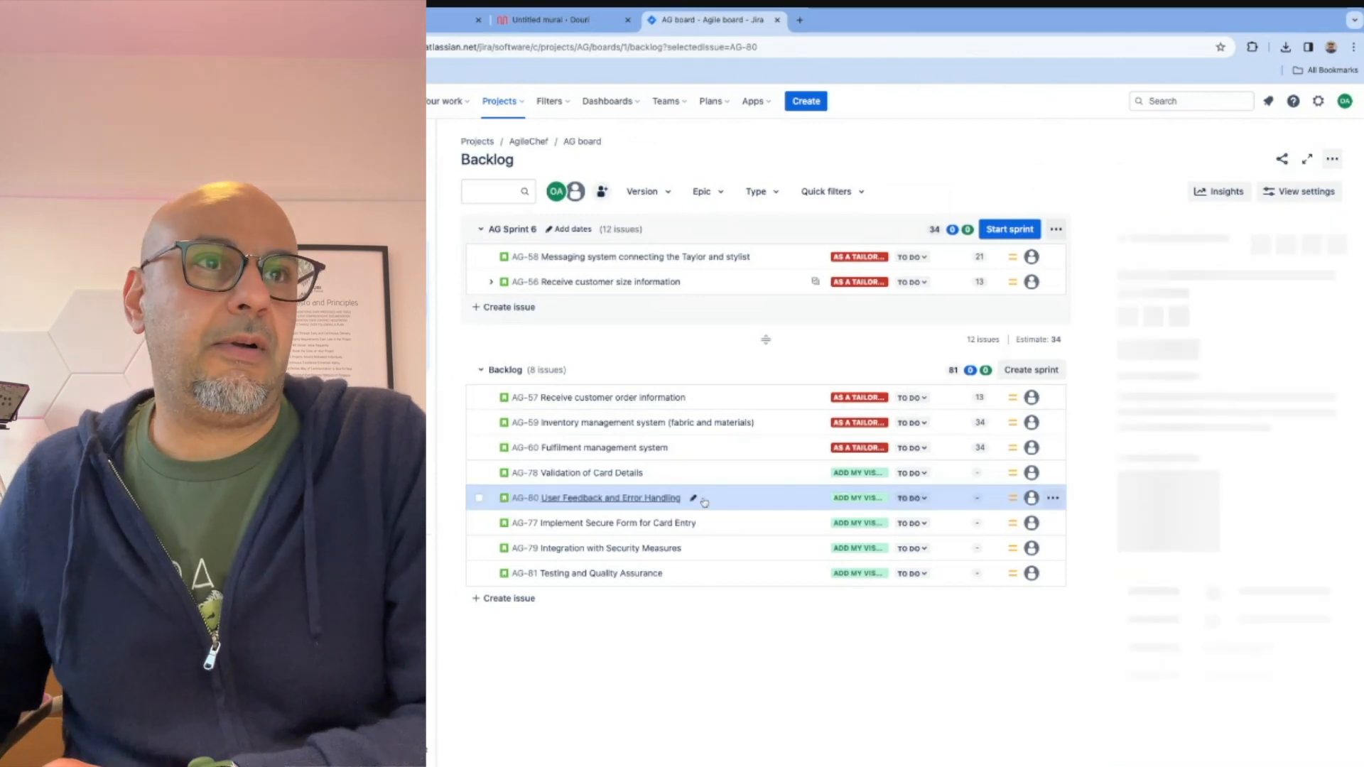
right_click(703, 501)
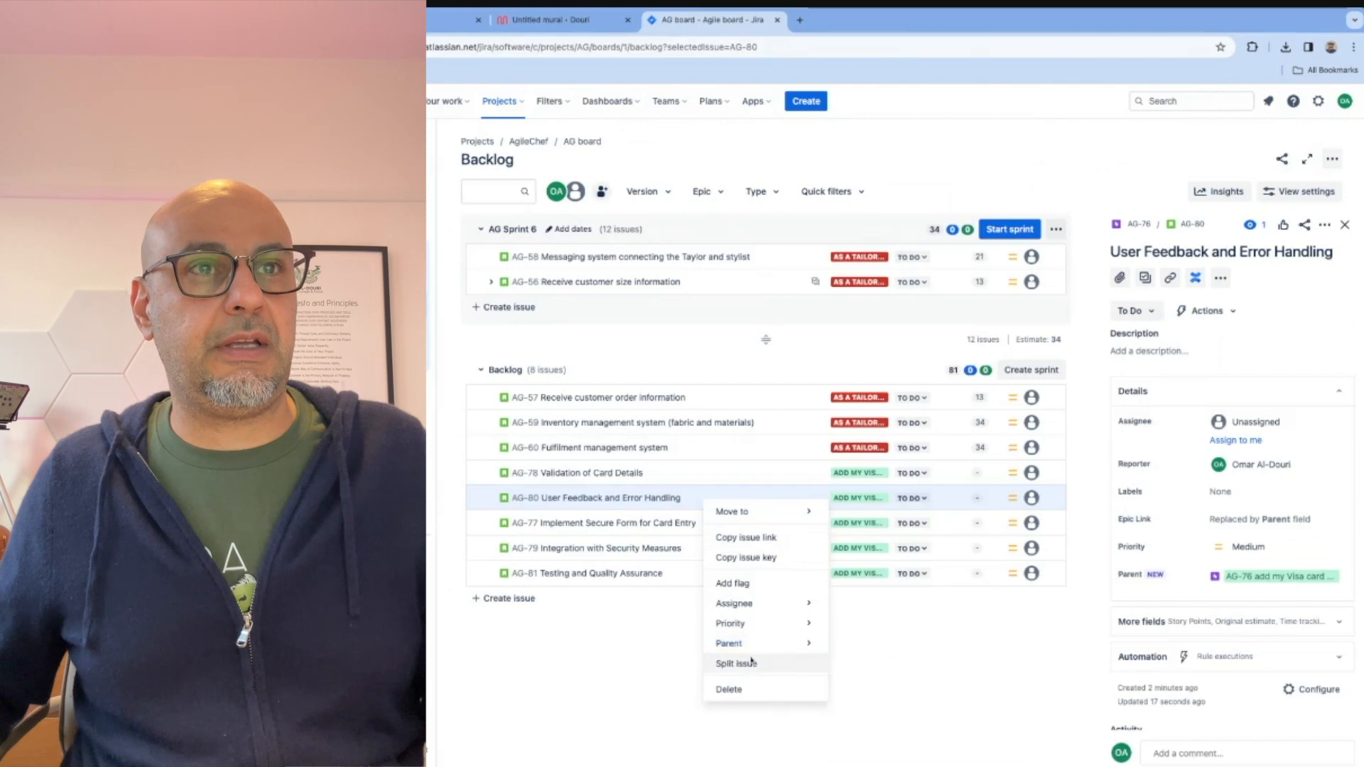
mouse_move(768, 600)
mouse_move(757, 506)
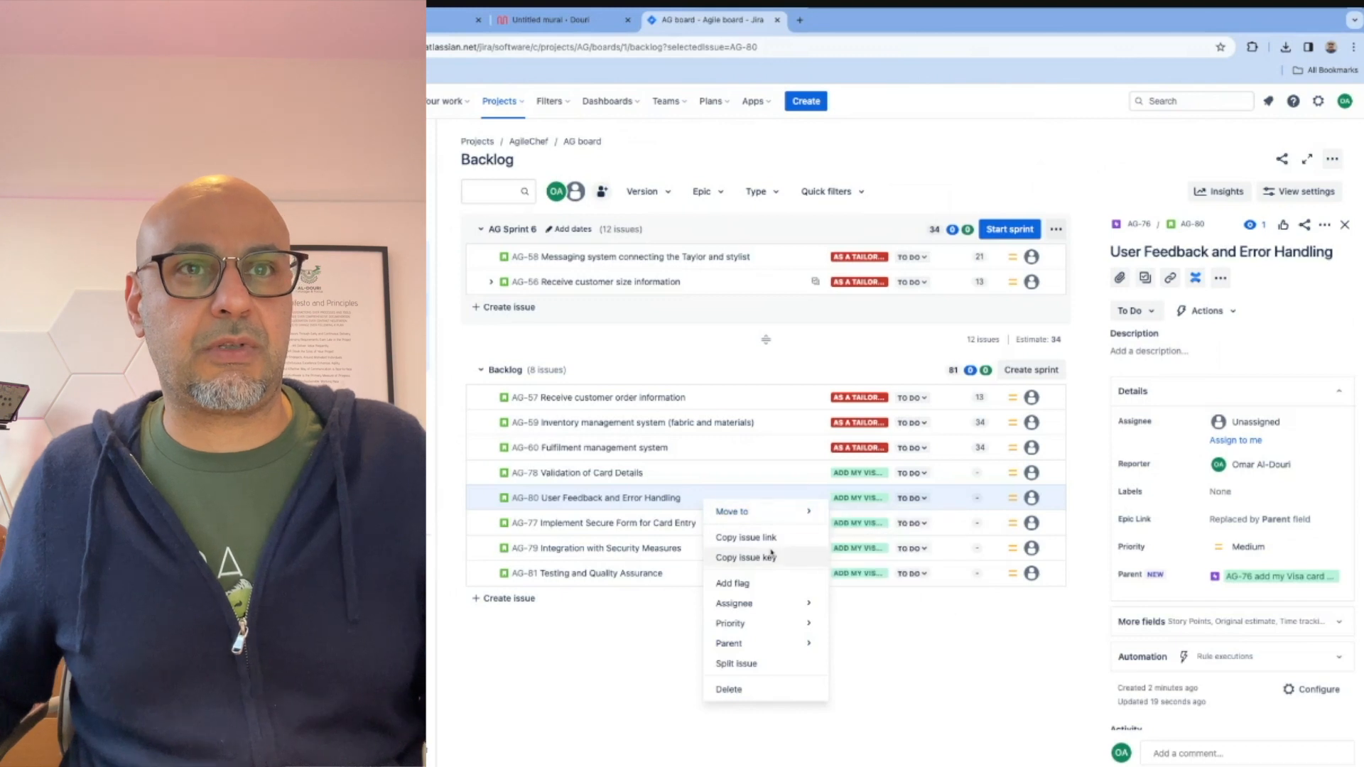
left_click(954, 648)
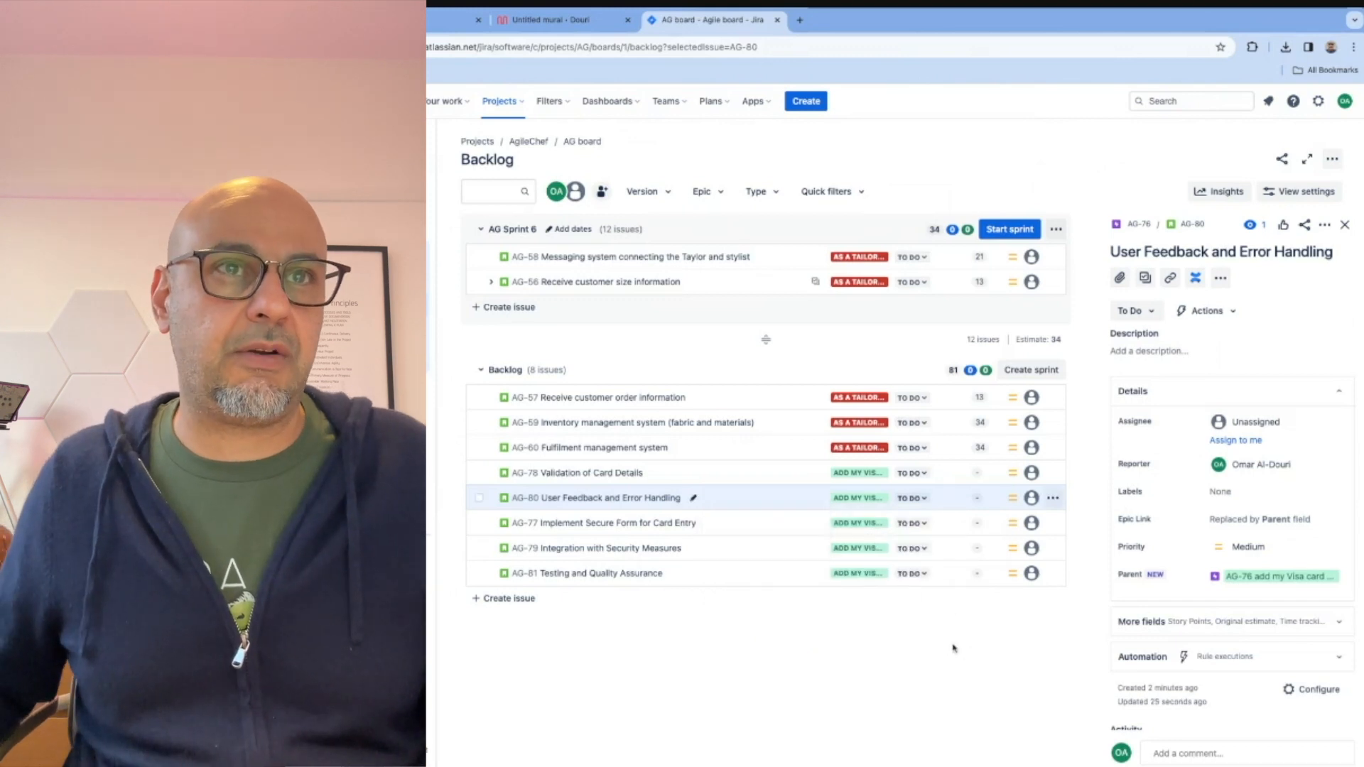
left_click(690, 499)
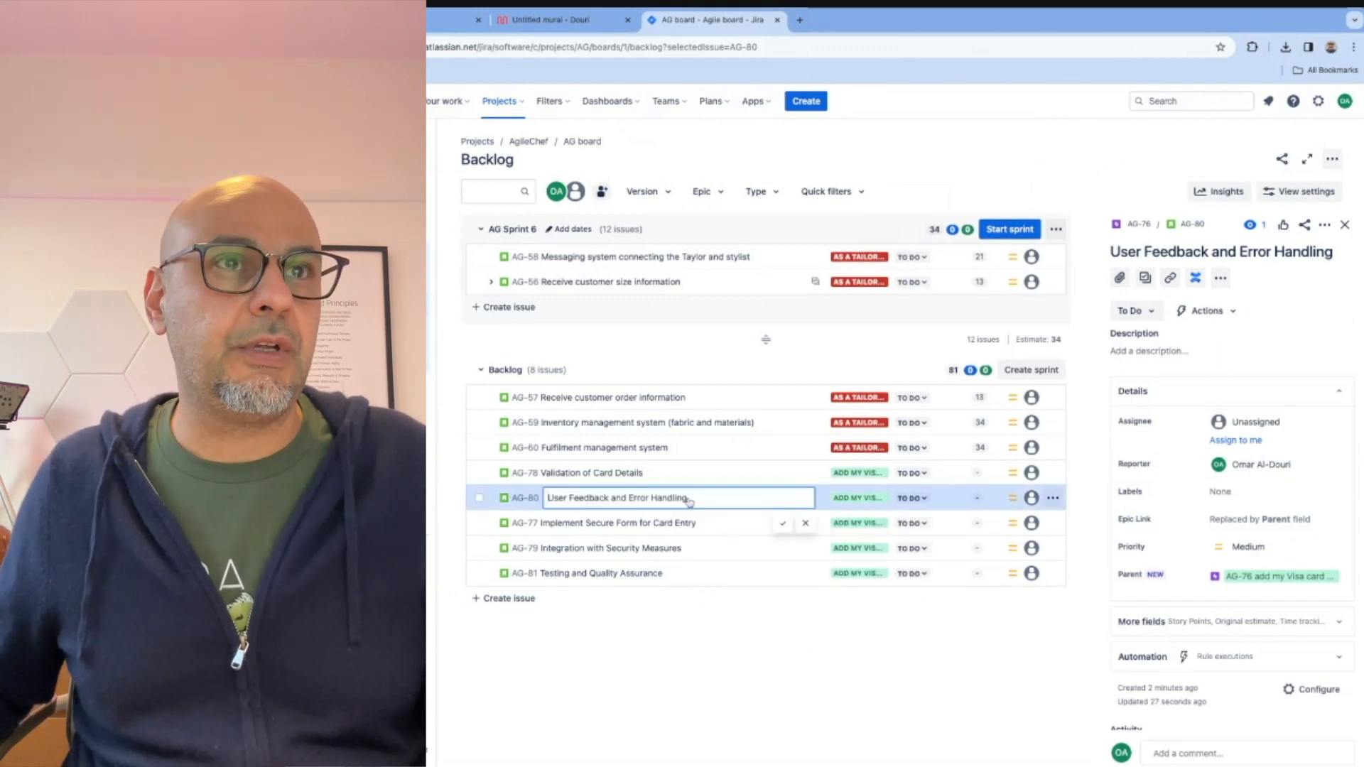
left_click(764, 677)
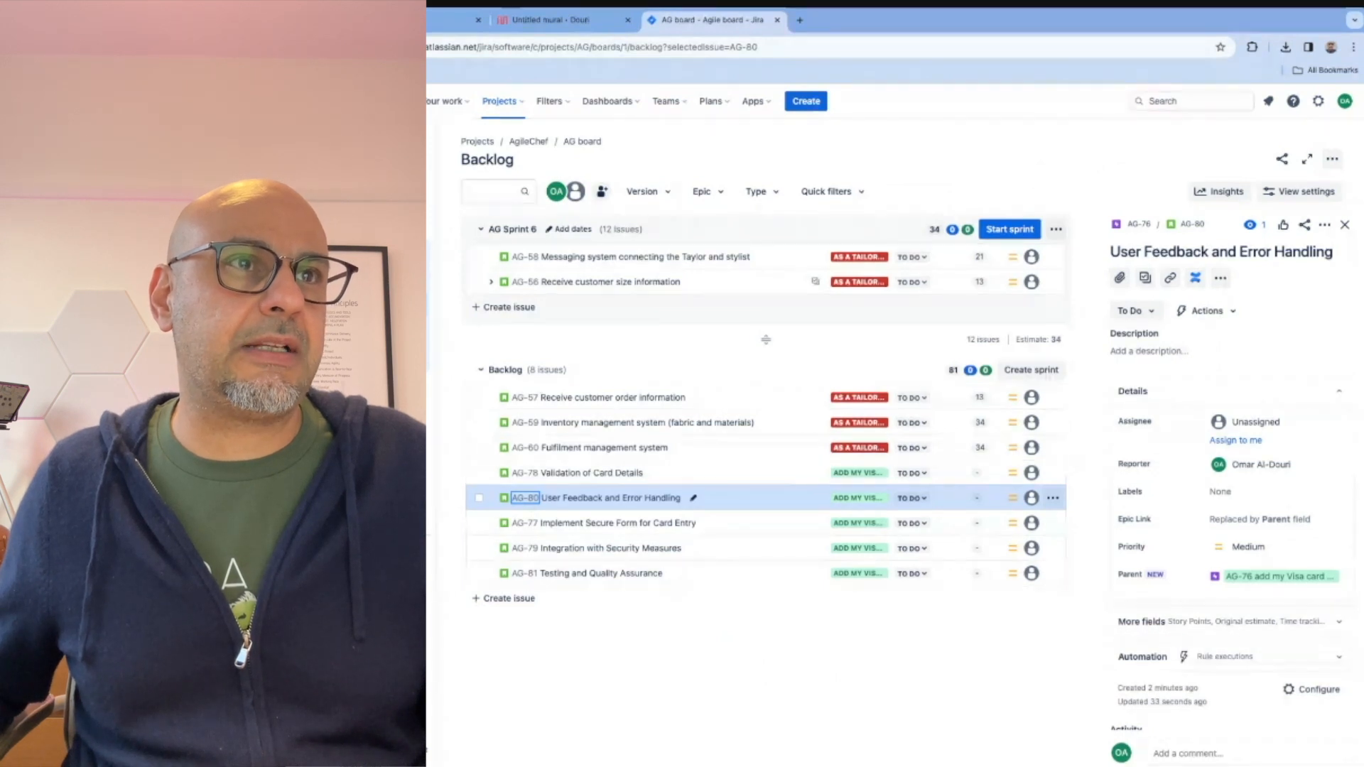
Step: Open the User Feedback and Error Handling story in its own tab, begin editing its description, and examine the available content and app options
left_click(524, 497, "ctrl")
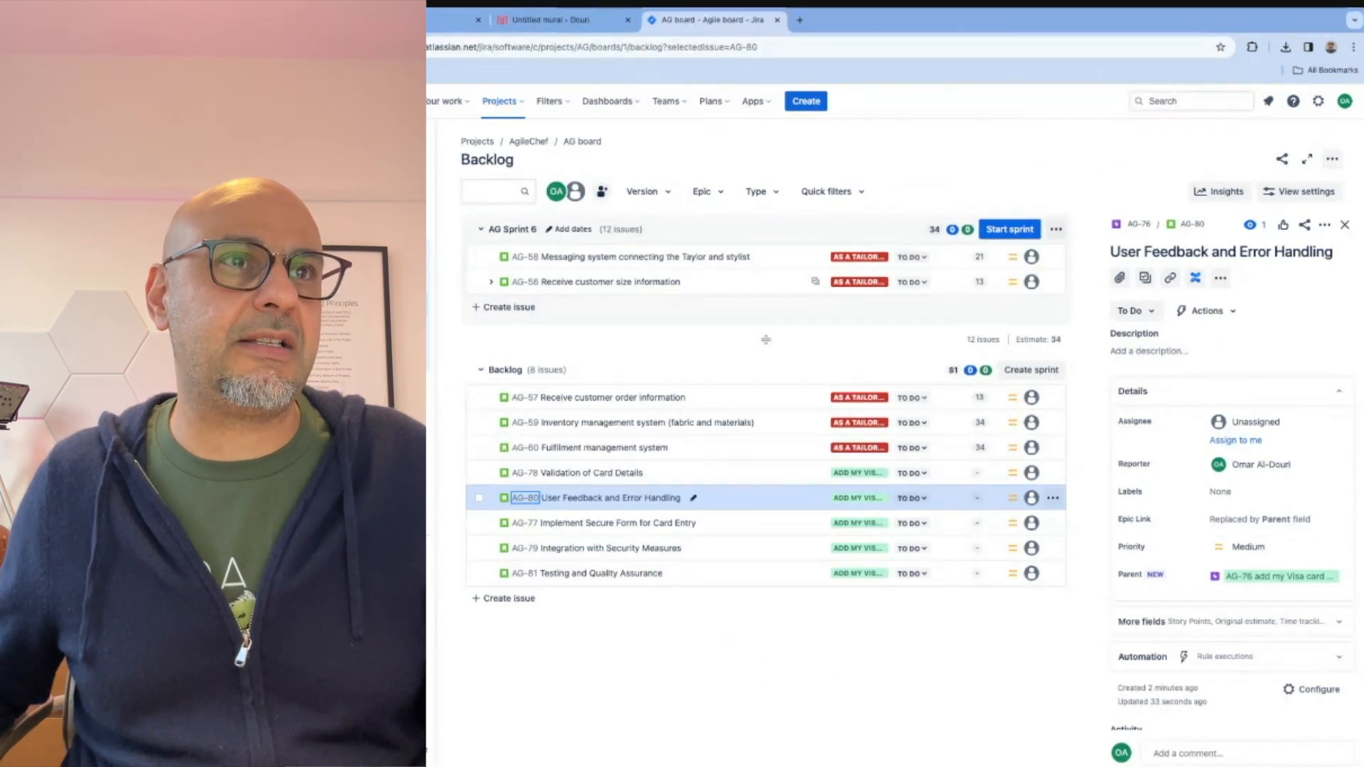
left_click(852, 22)
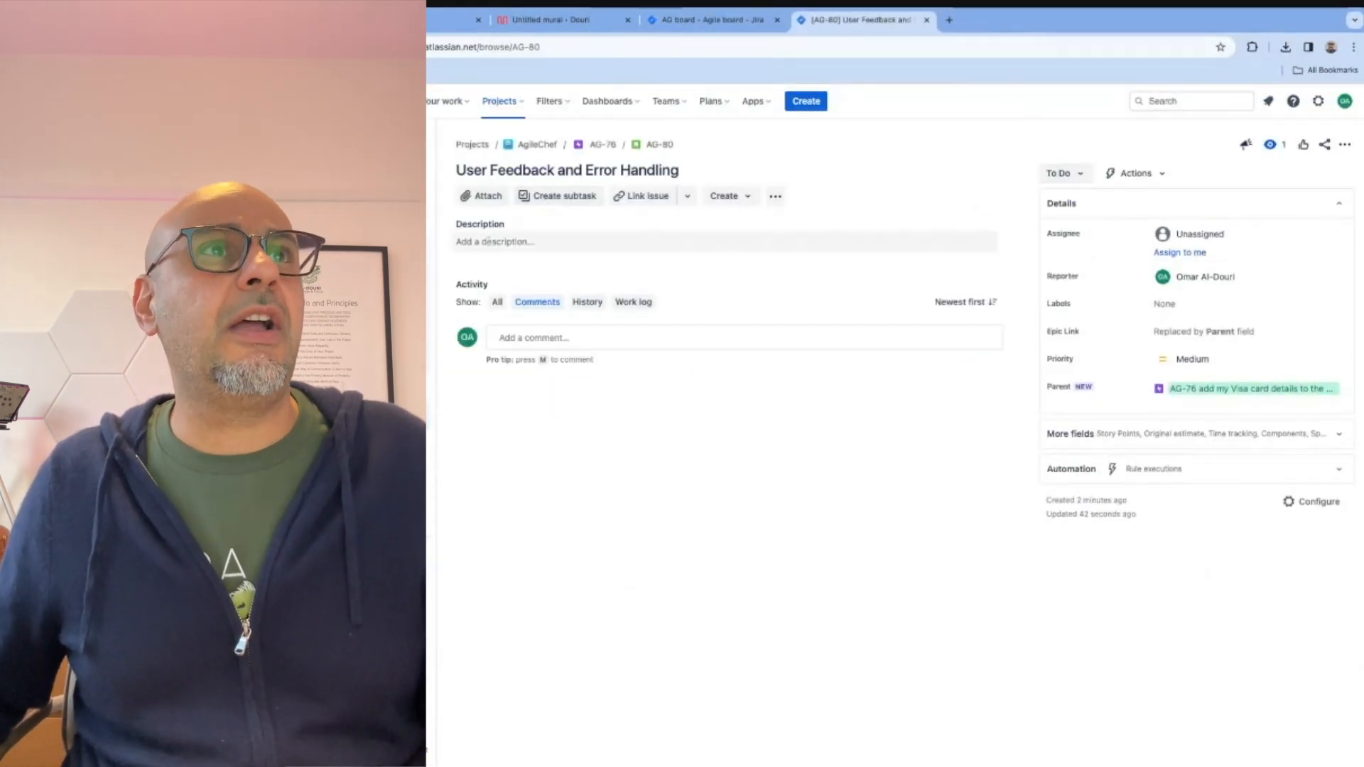
left_click(523, 241)
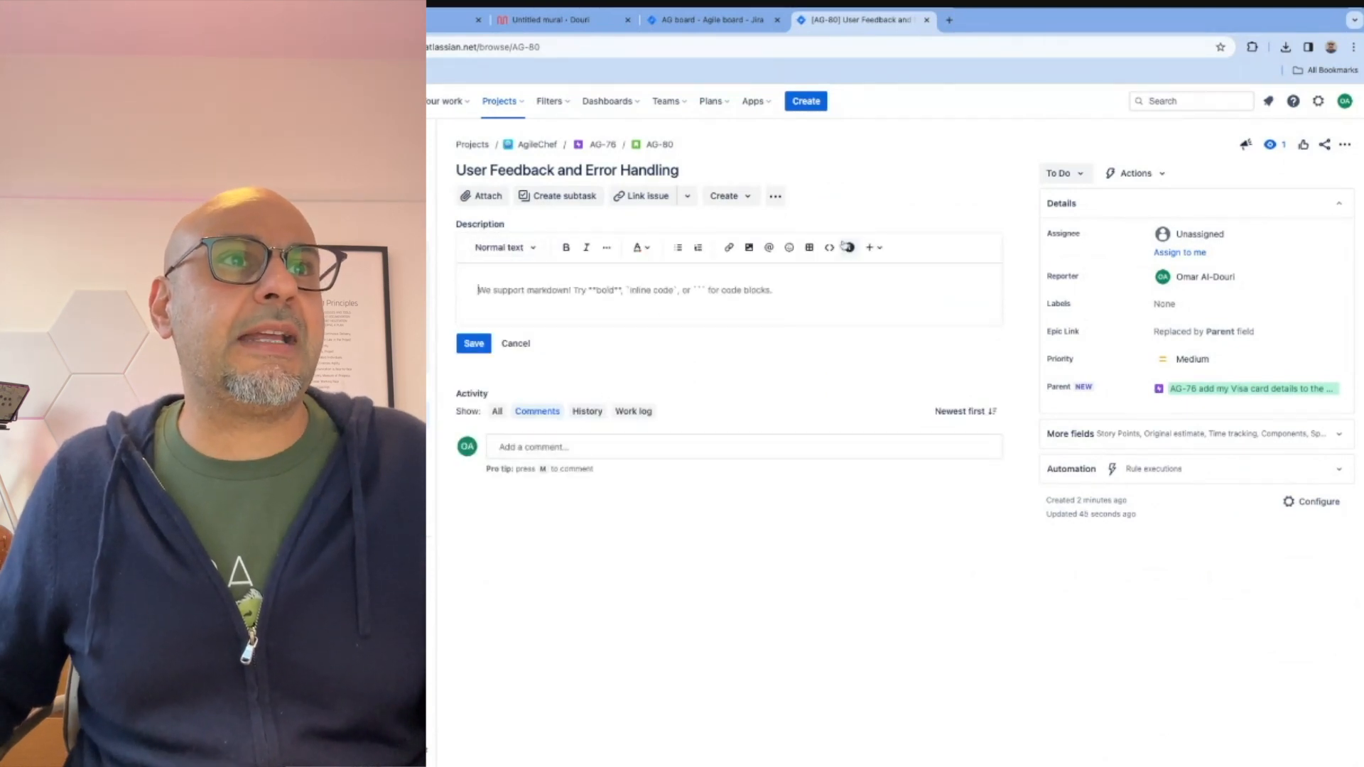
left_click(749, 201)
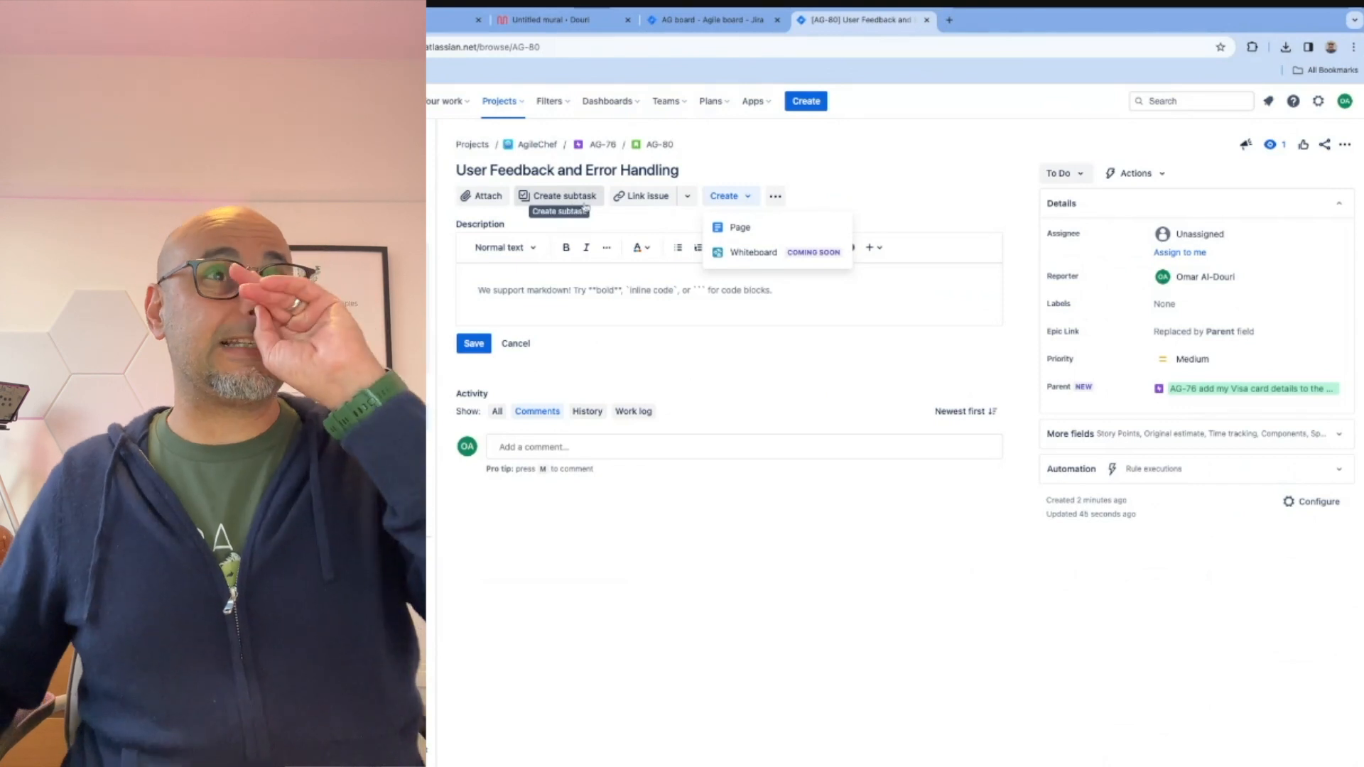
left_click(777, 201)
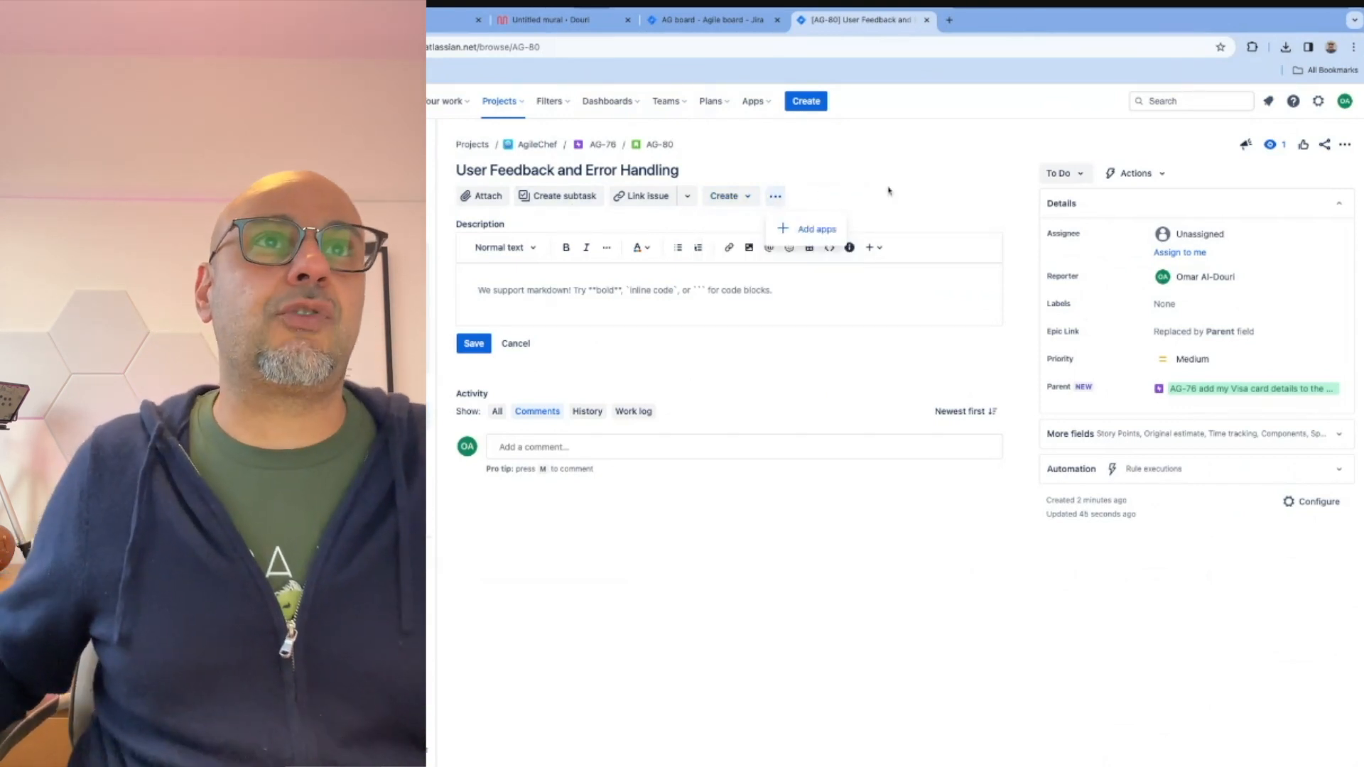
left_click(890, 191)
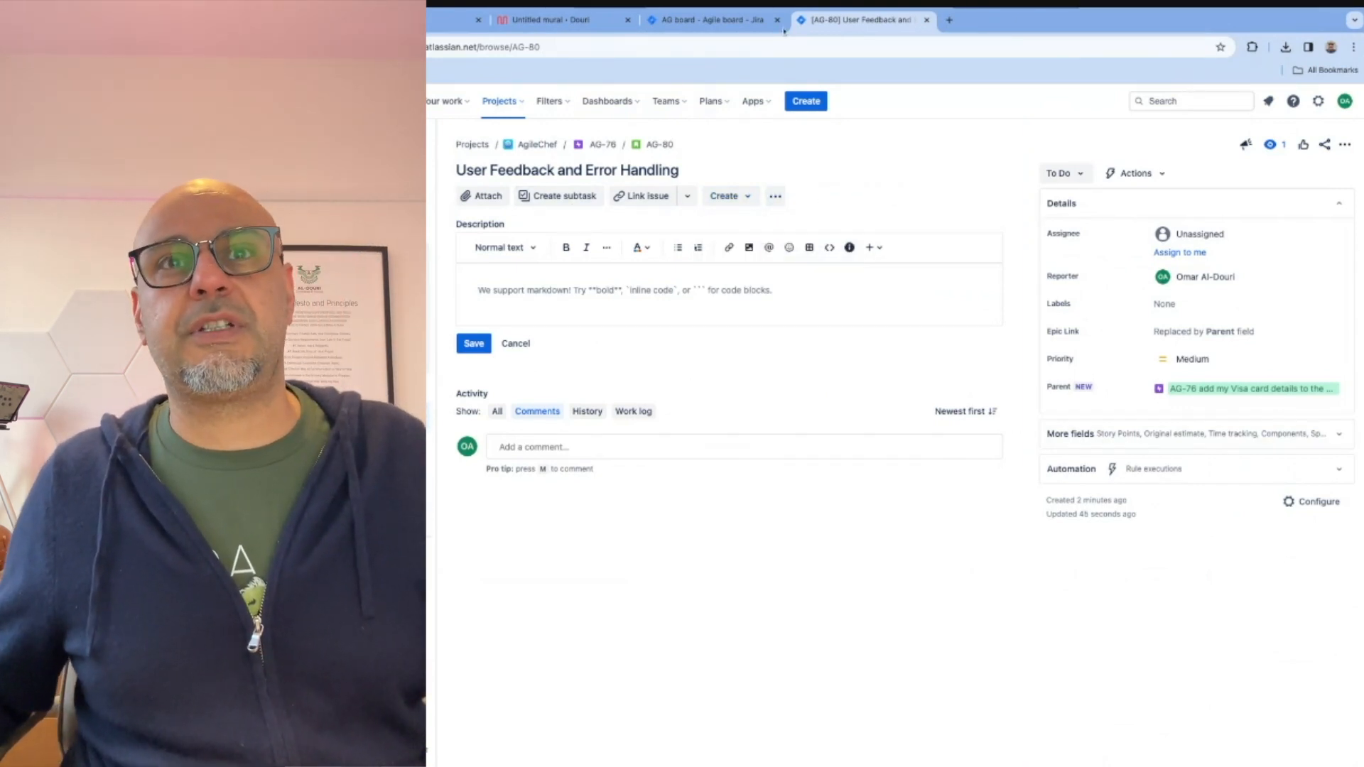
Step: Copy User Story 4's acceptance criteria from Mural, covering the Error Messaging and User-Friendly Interface scenarios, into the Jira story's description
left_click(566, 23)
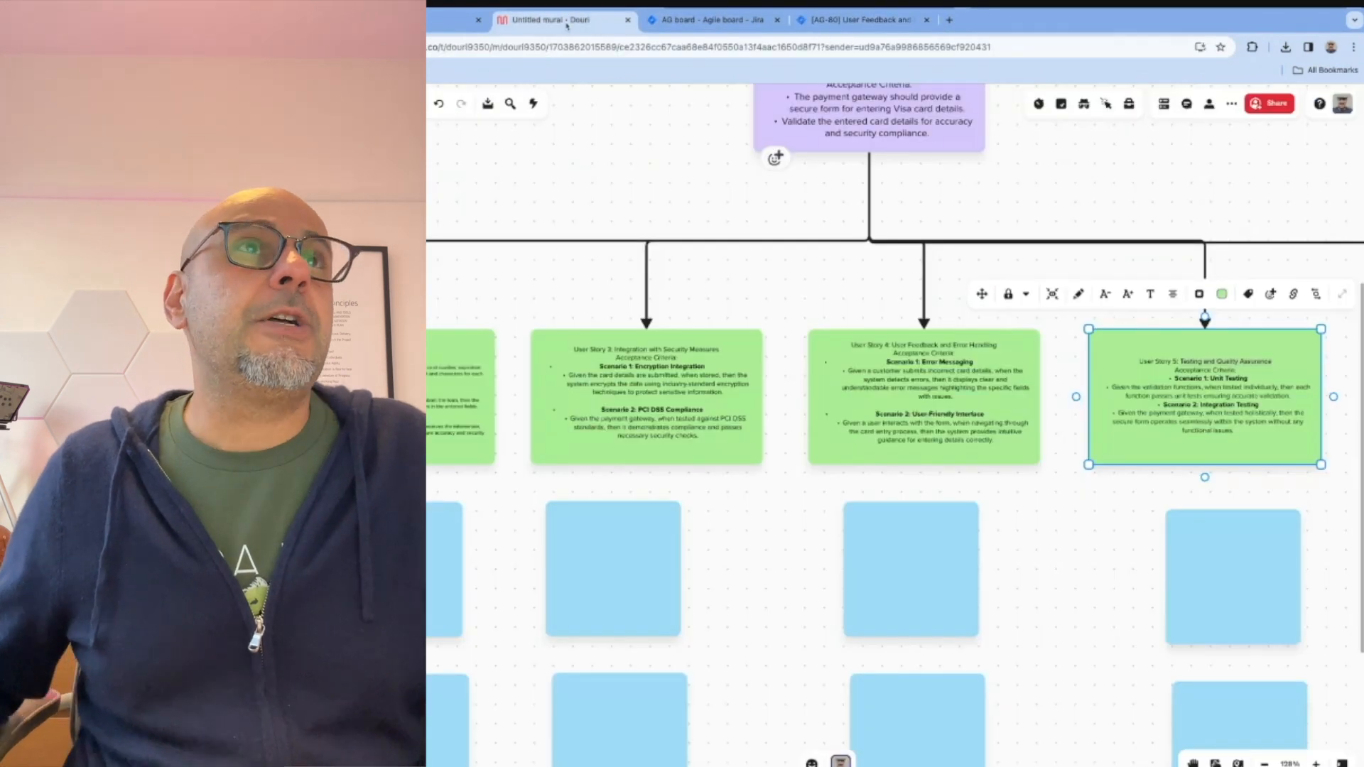
scroll(470, 391, "left", 9)
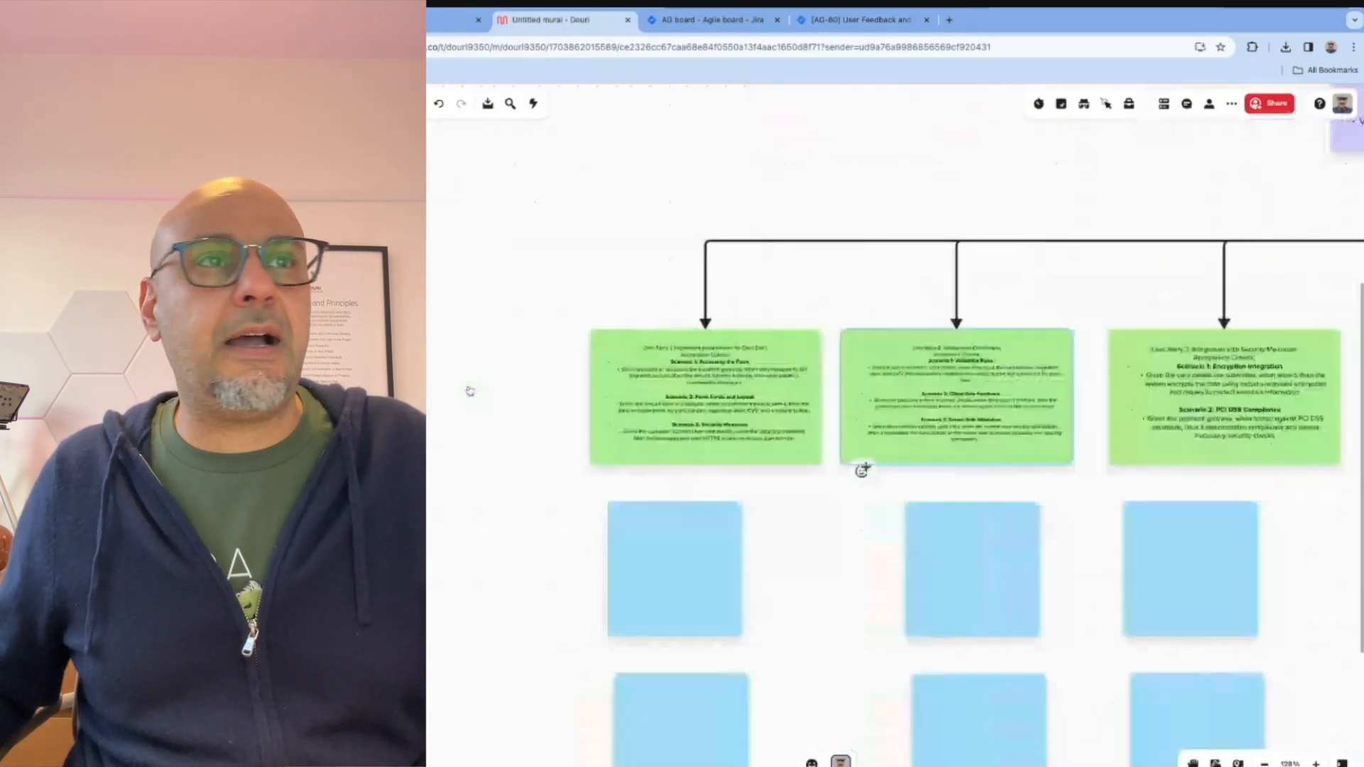
left_click(868, 22)
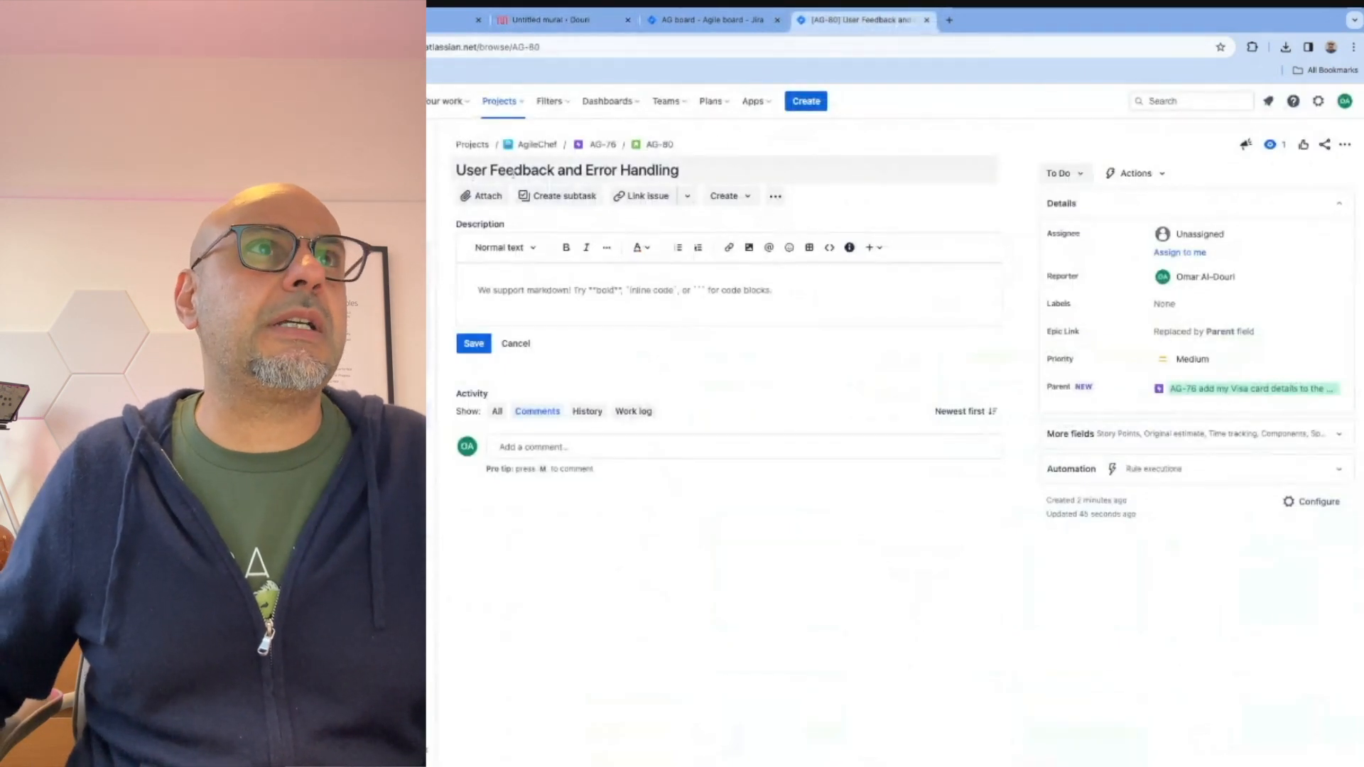
left_click(588, 22)
scroll(983, 341, "right", 8)
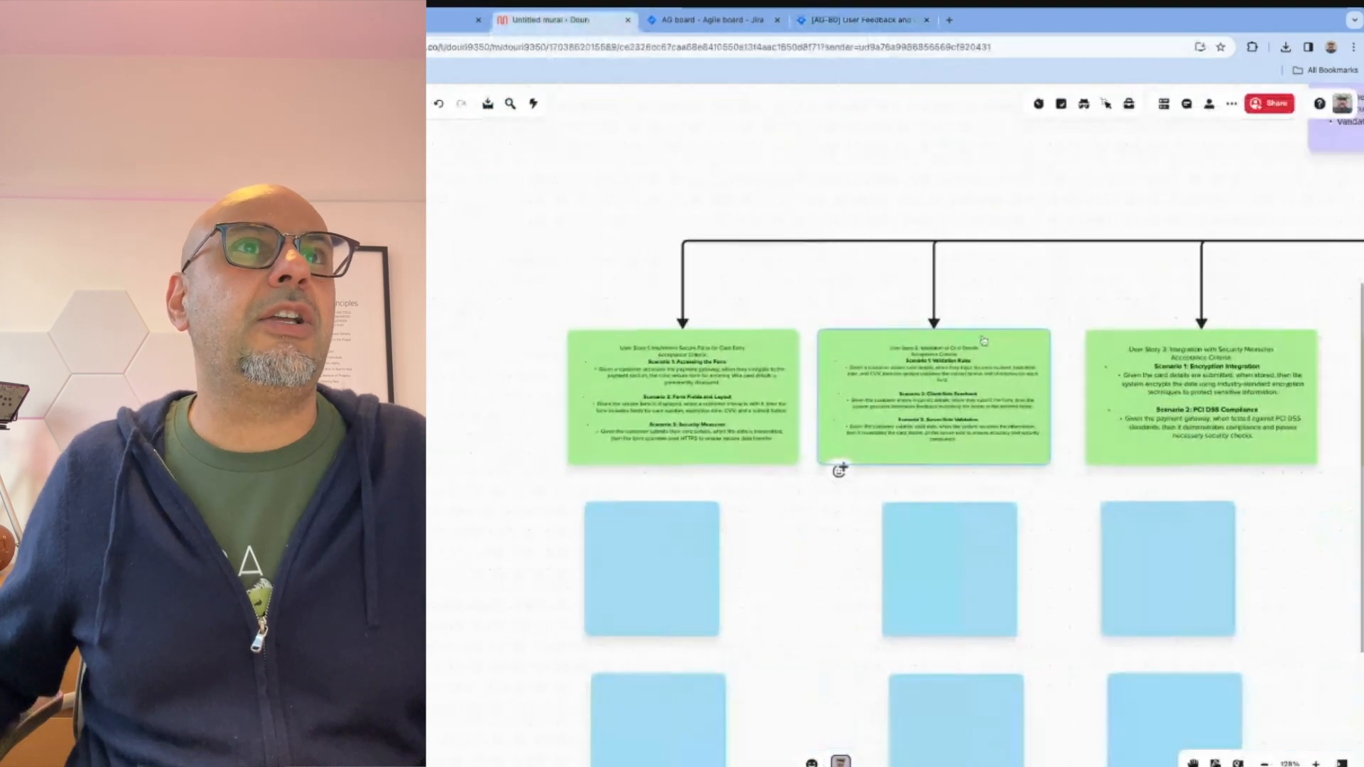
scroll(984, 341, "right", 1)
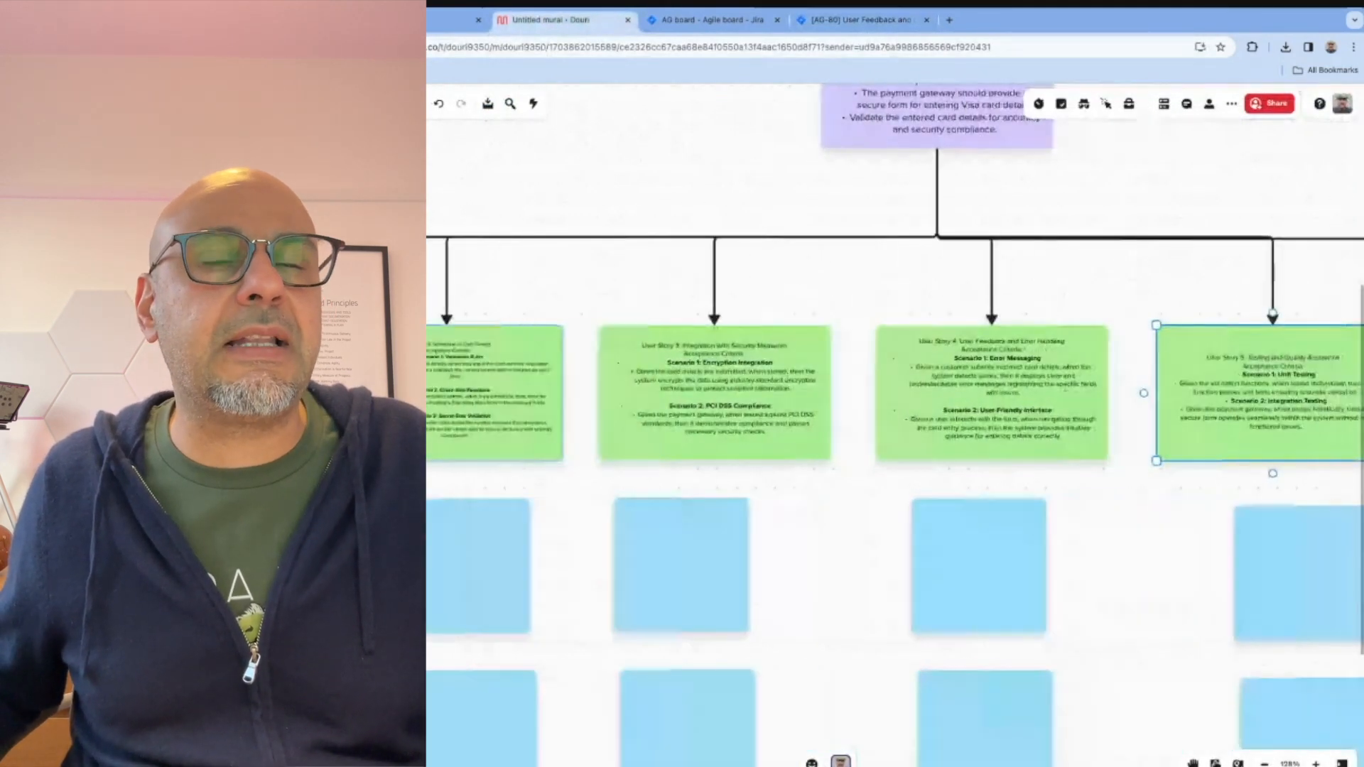
left_click(984, 370)
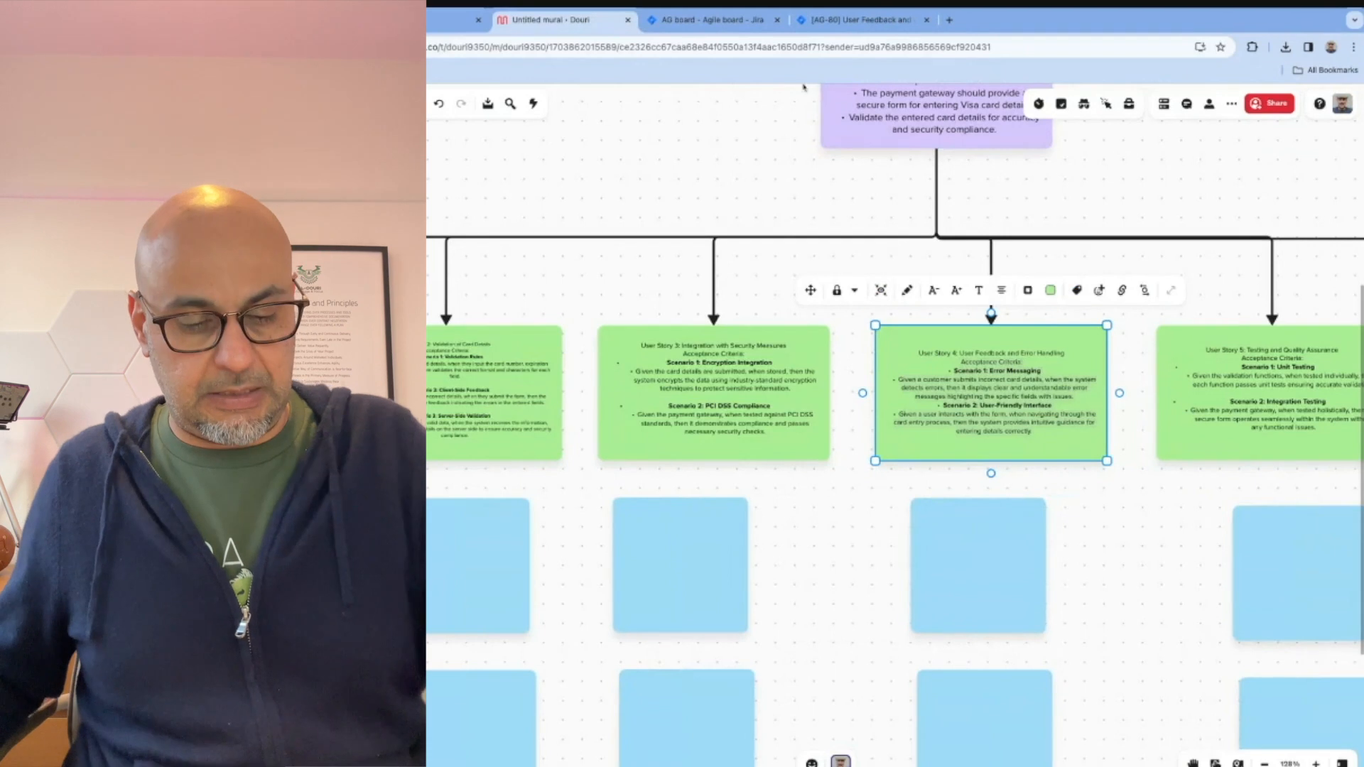
left_click(861, 19)
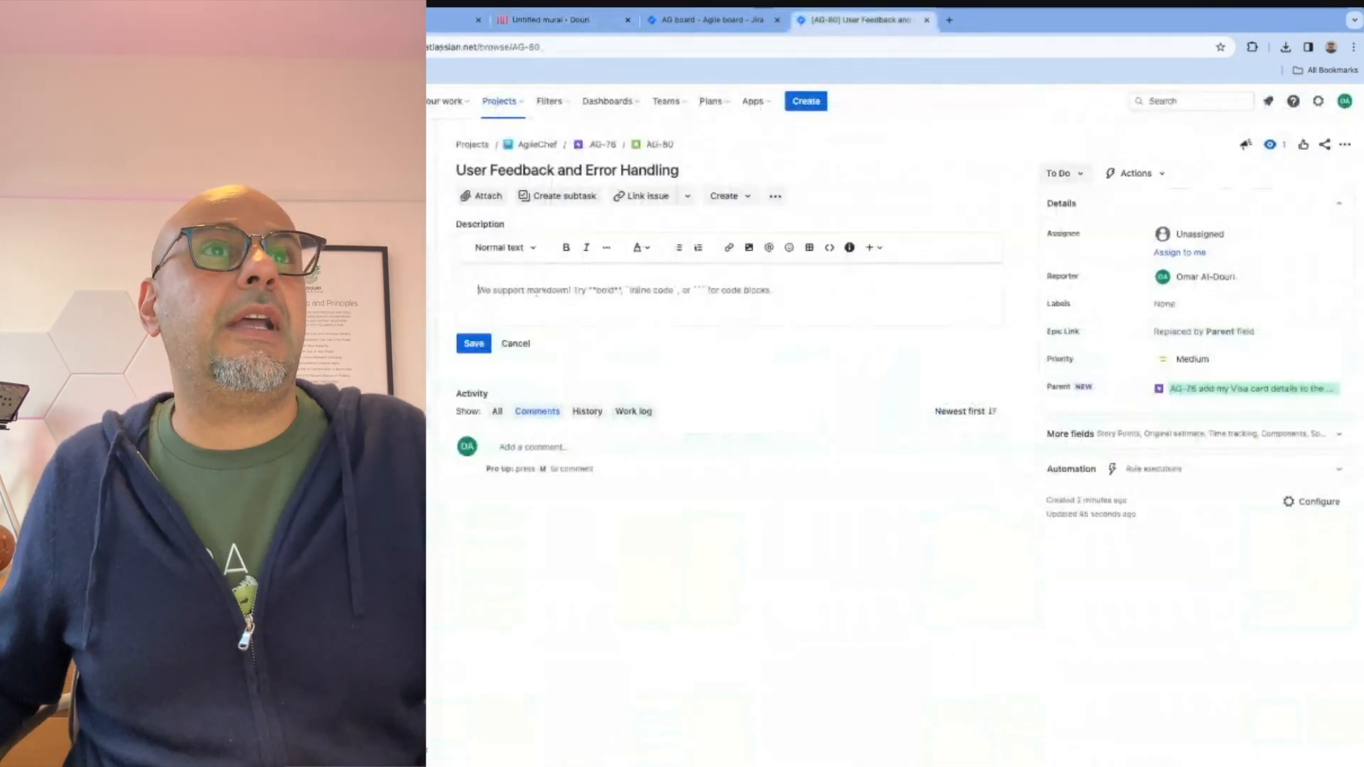
type("Acceptance Criteria: Scenario 1: Error Messaging Given a customer submits incorrect card details, when the system detects errors, then it displays clear and understandable error messages highlighting the specific fields with issues. Scenario 2: User-Friendly Interface Given a user interacts with the form, when navigating through the card entry process, then the system provides intuitive guidance for entering details correctly.")
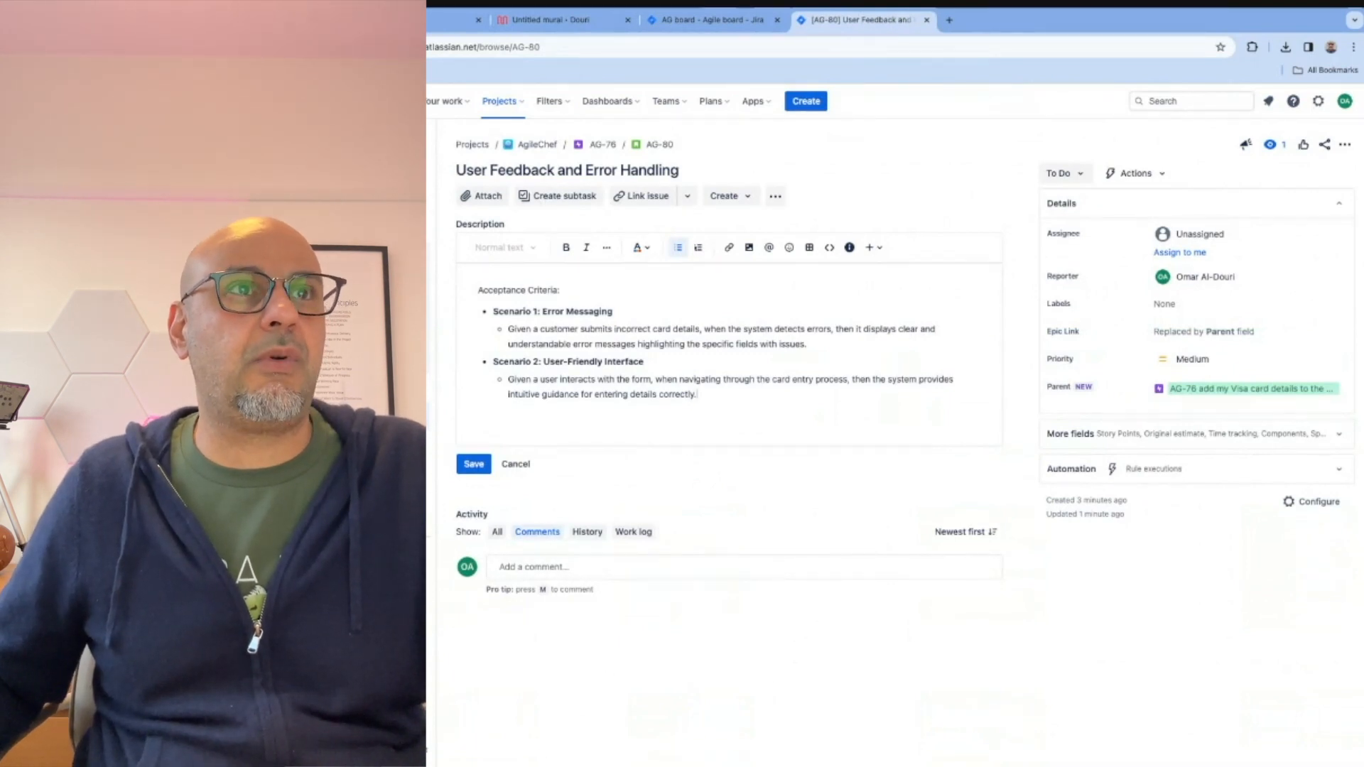
Step: Review the text of both scenarios in the description and view the story's available workflow statuses
key("alt+shift+Up")
key("alt+shift+Up")
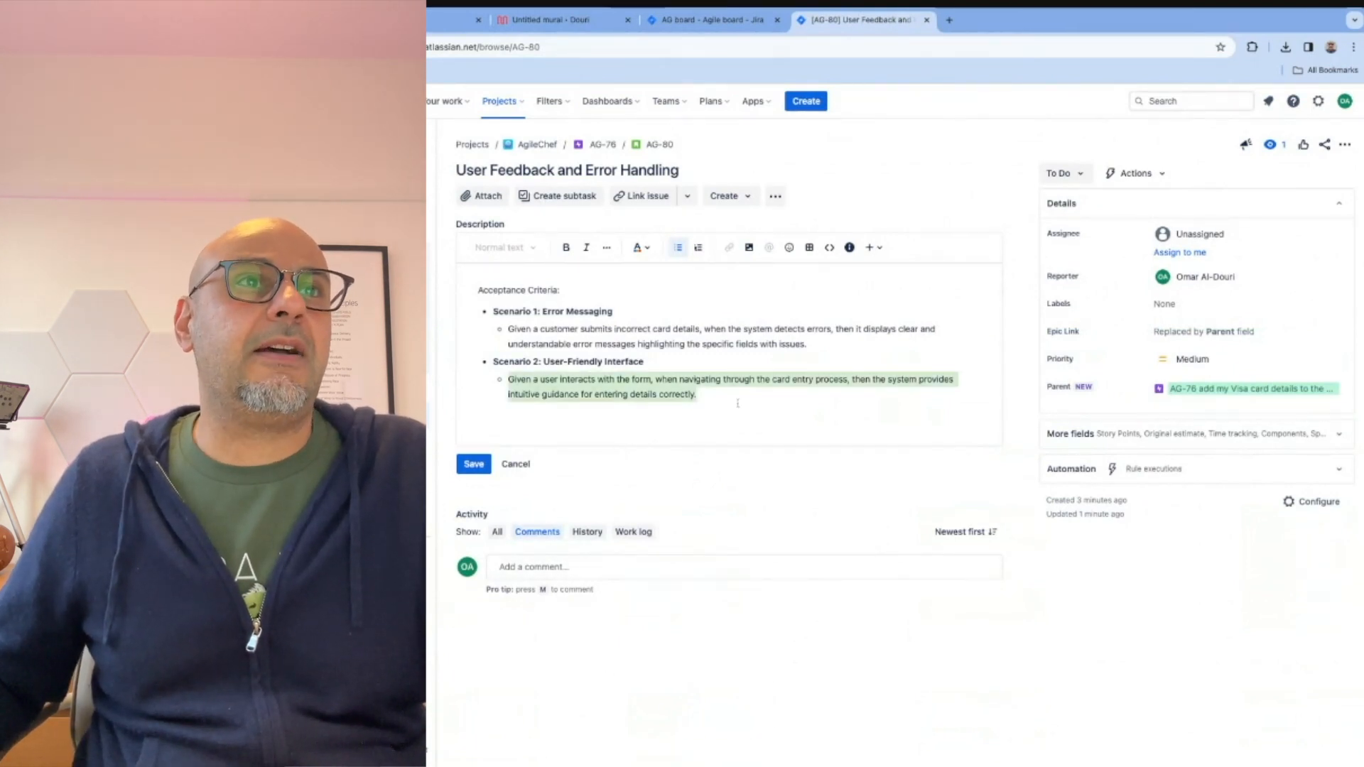
key("ctrl+b")
left_click(828, 348)
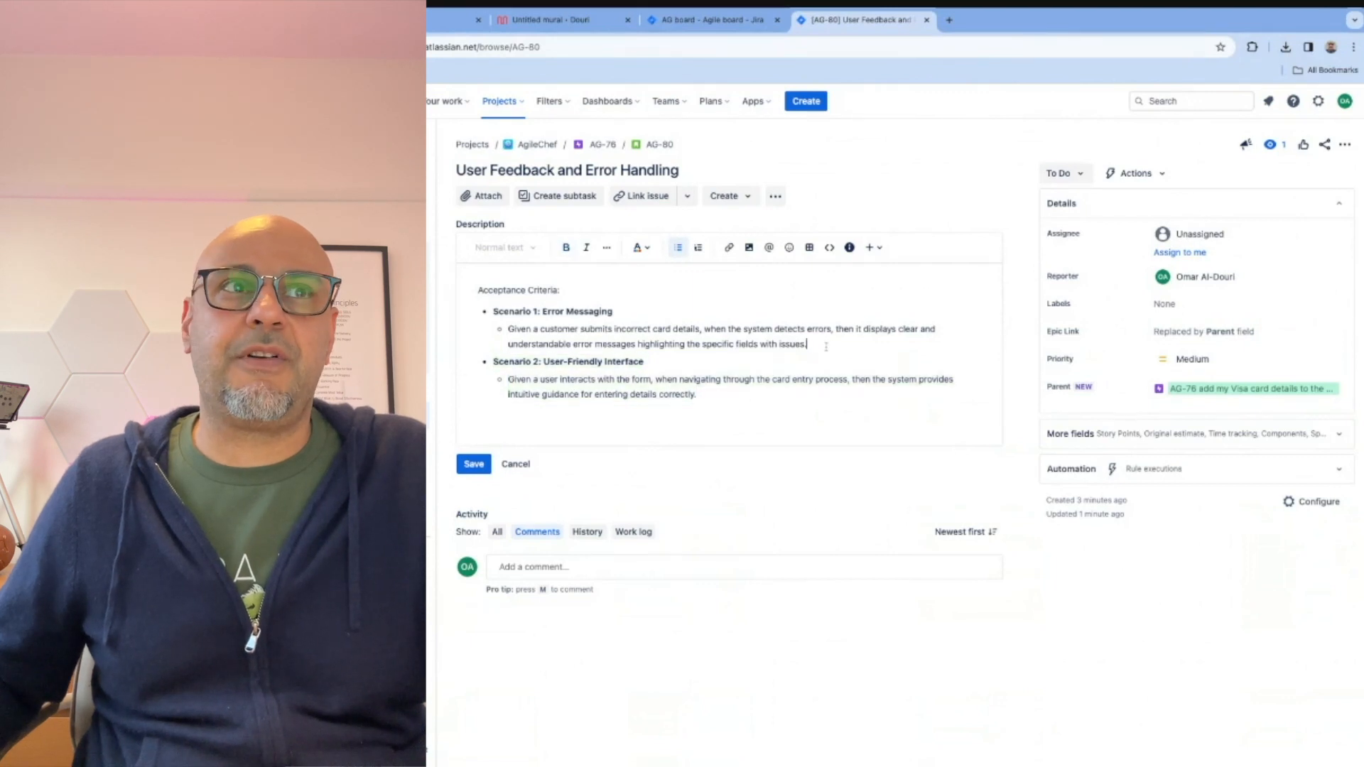
key("alt+shift+Up")
key("alt+shift+Up")
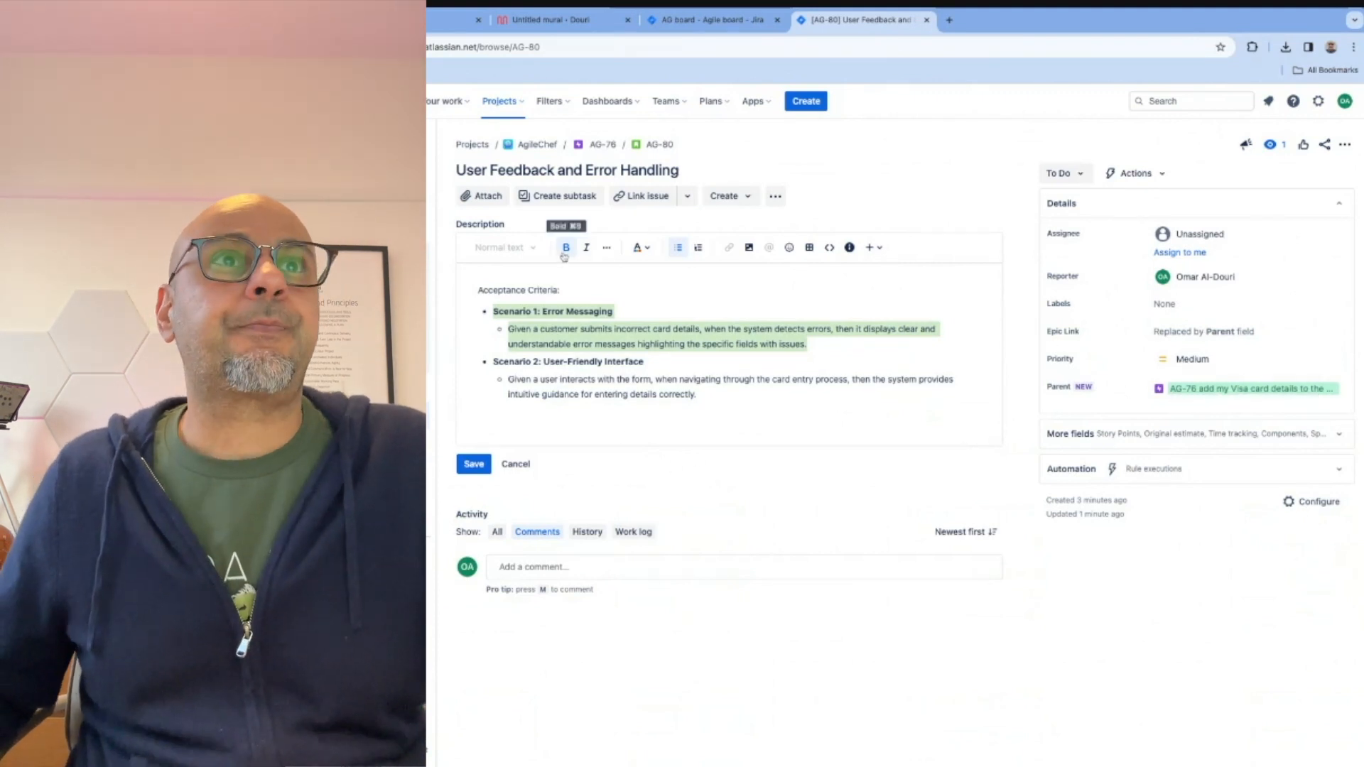
left_click(1078, 175)
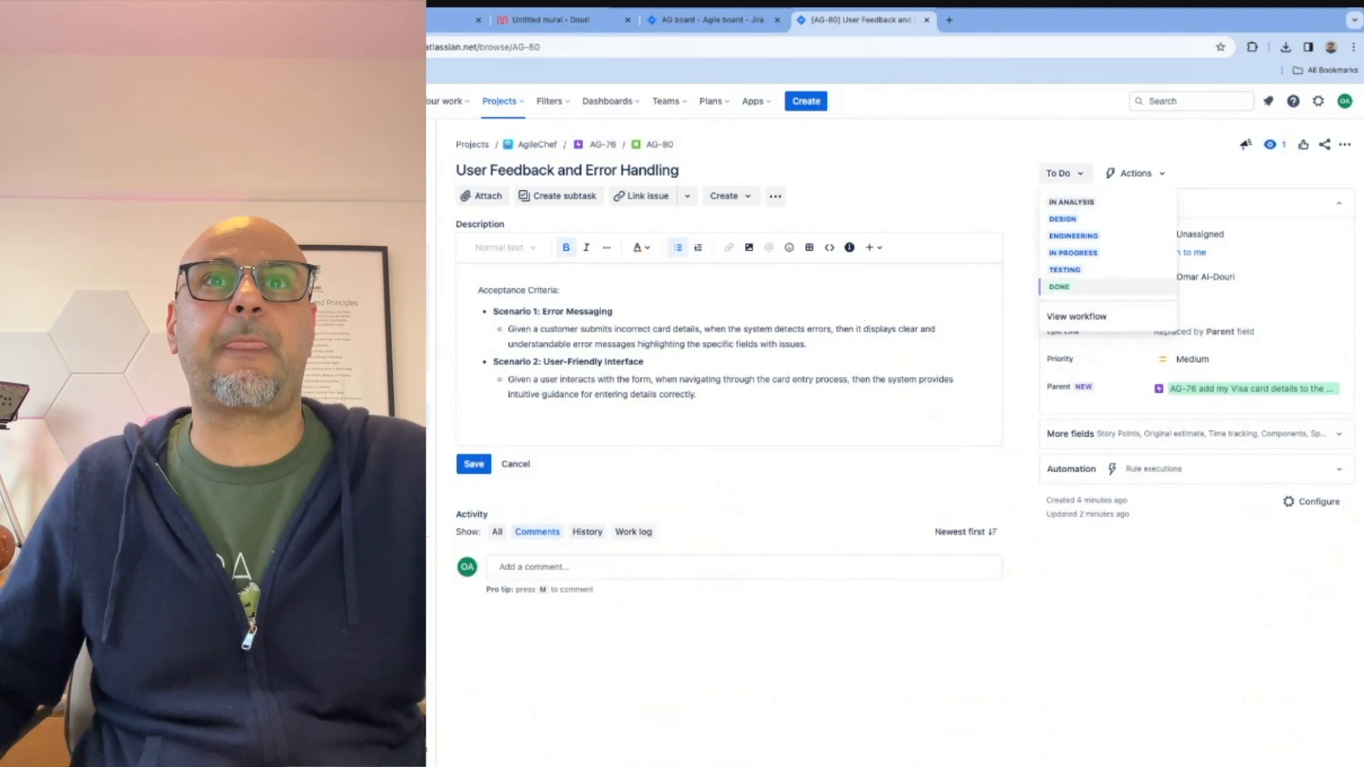
left_click(862, 324)
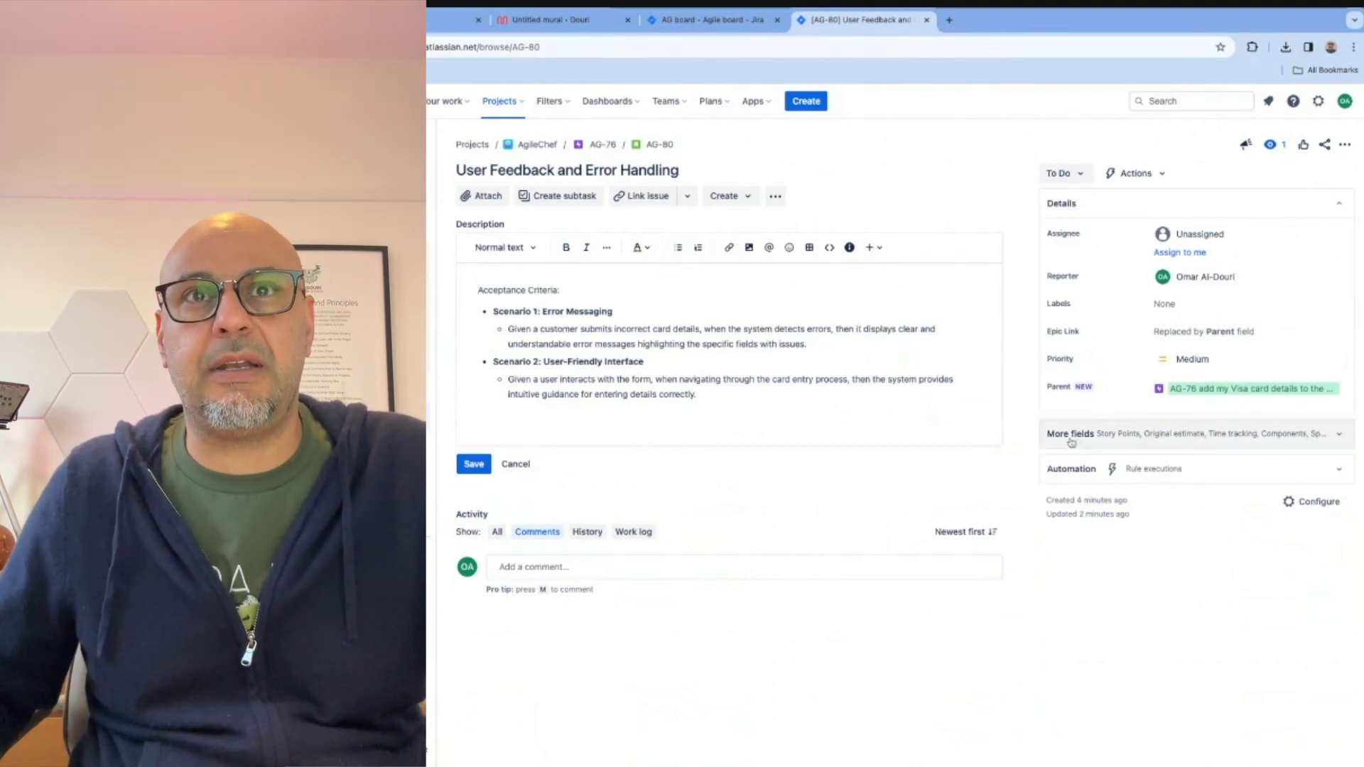
Step: Expand the story's additional fields and set its Story Points to 13
left_click(1123, 441)
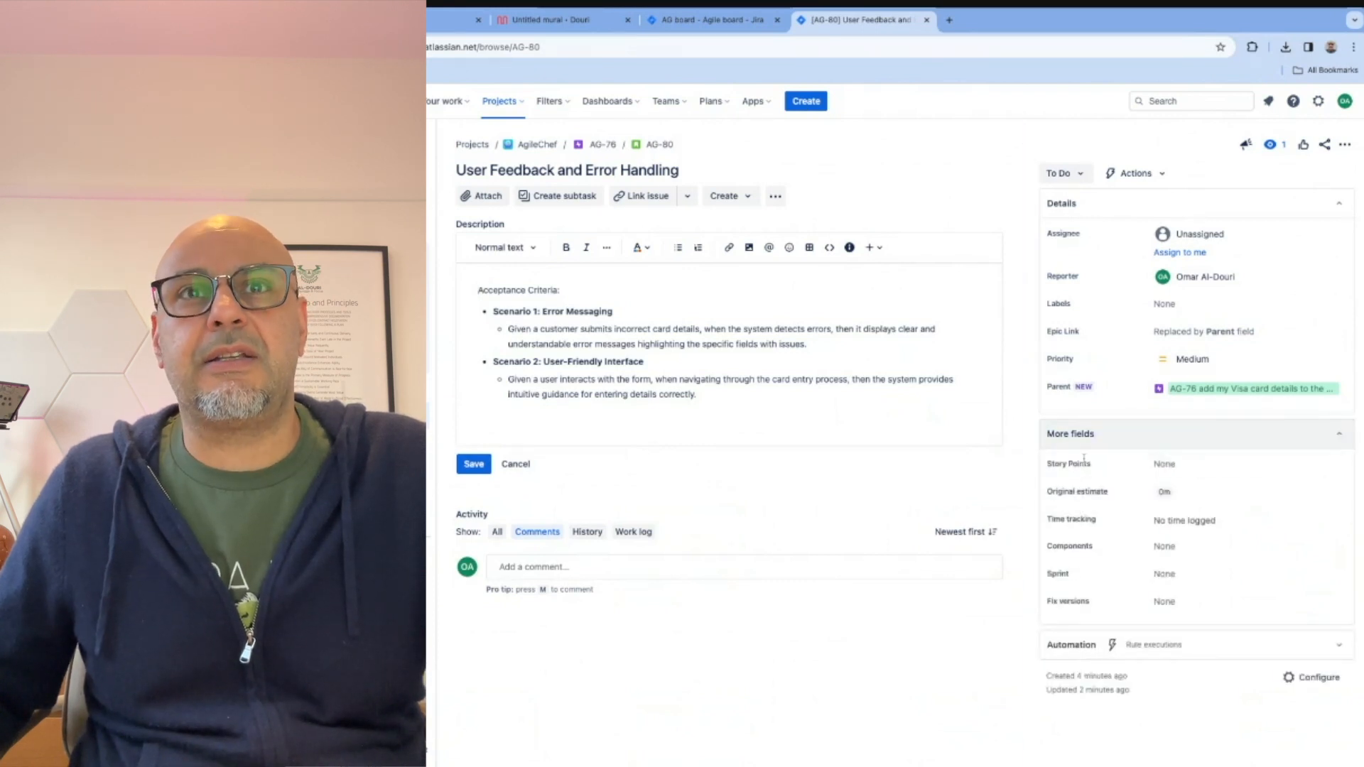
left_click(1166, 465)
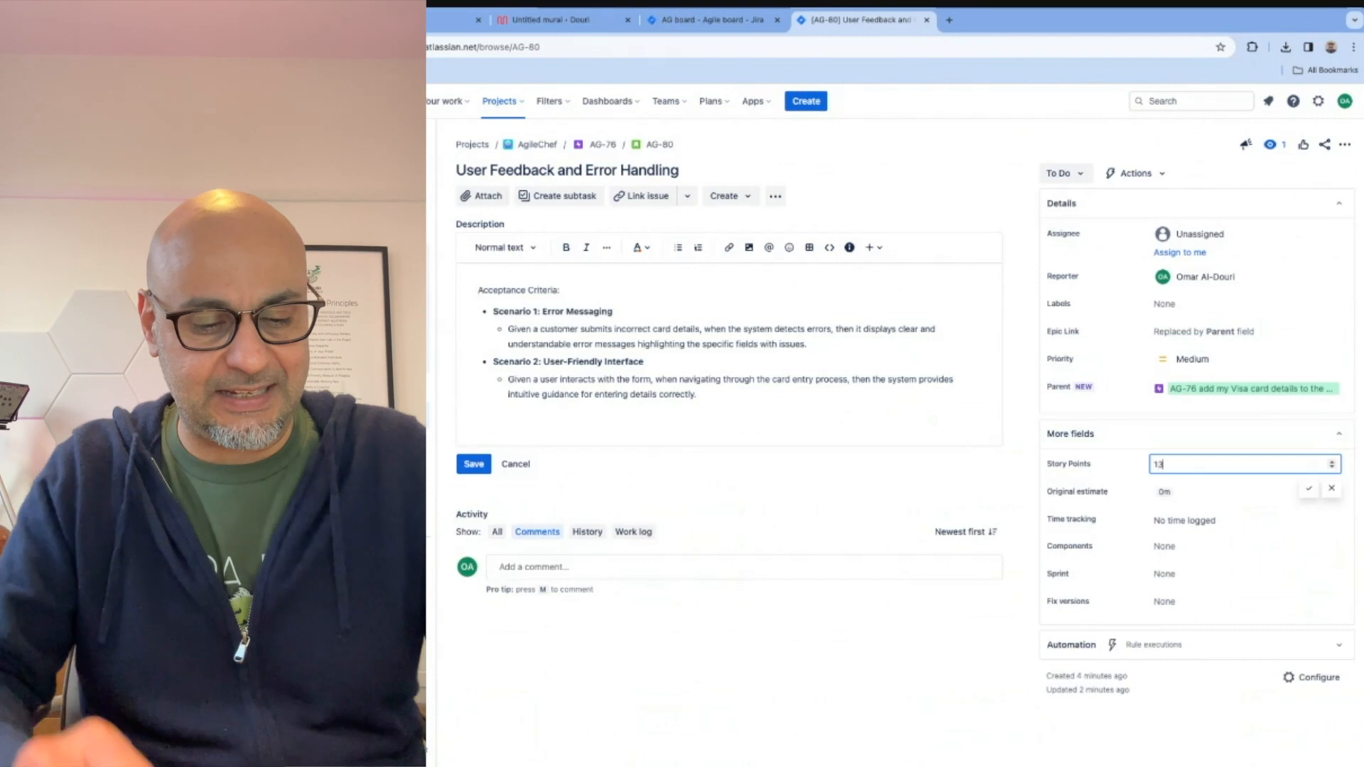
left_click(1307, 492)
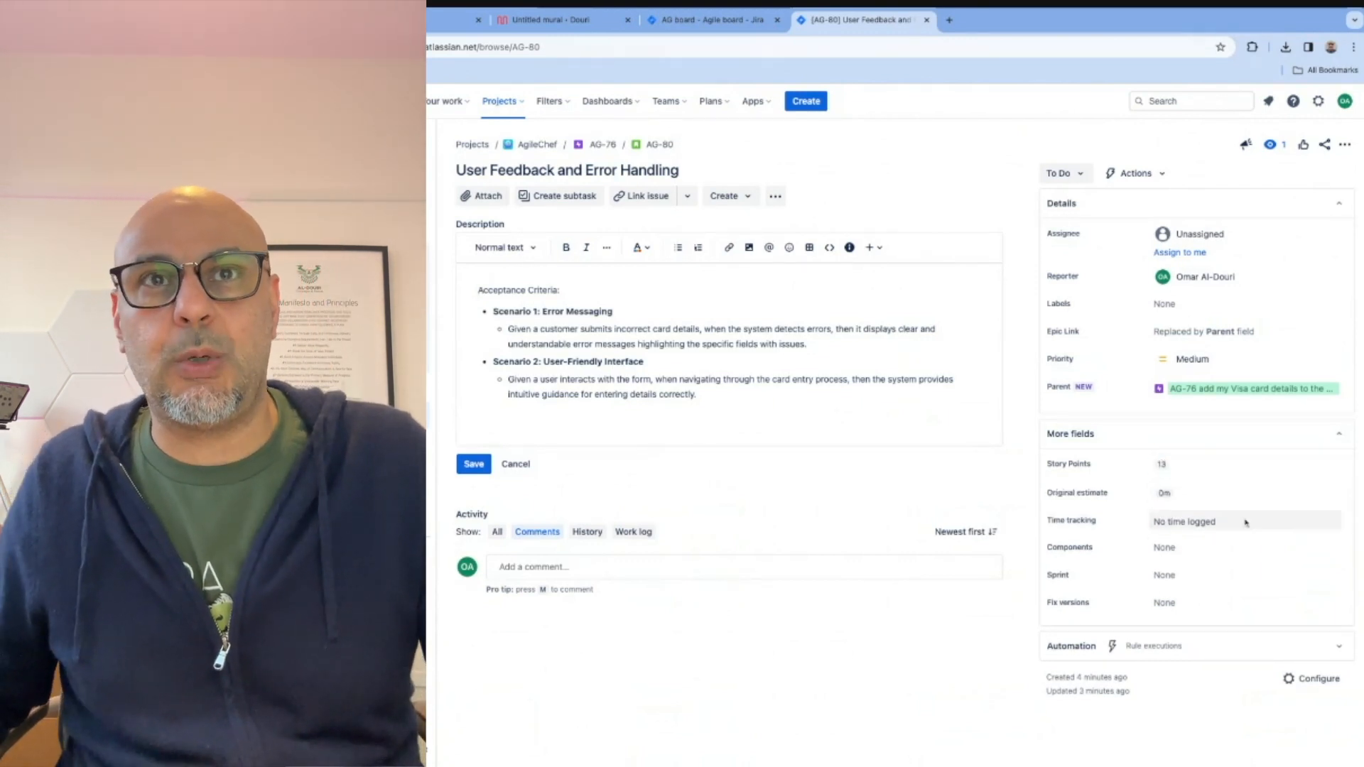
Step: Try to add a new Payments component to the story, opening the project's component settings
left_click(1182, 553)
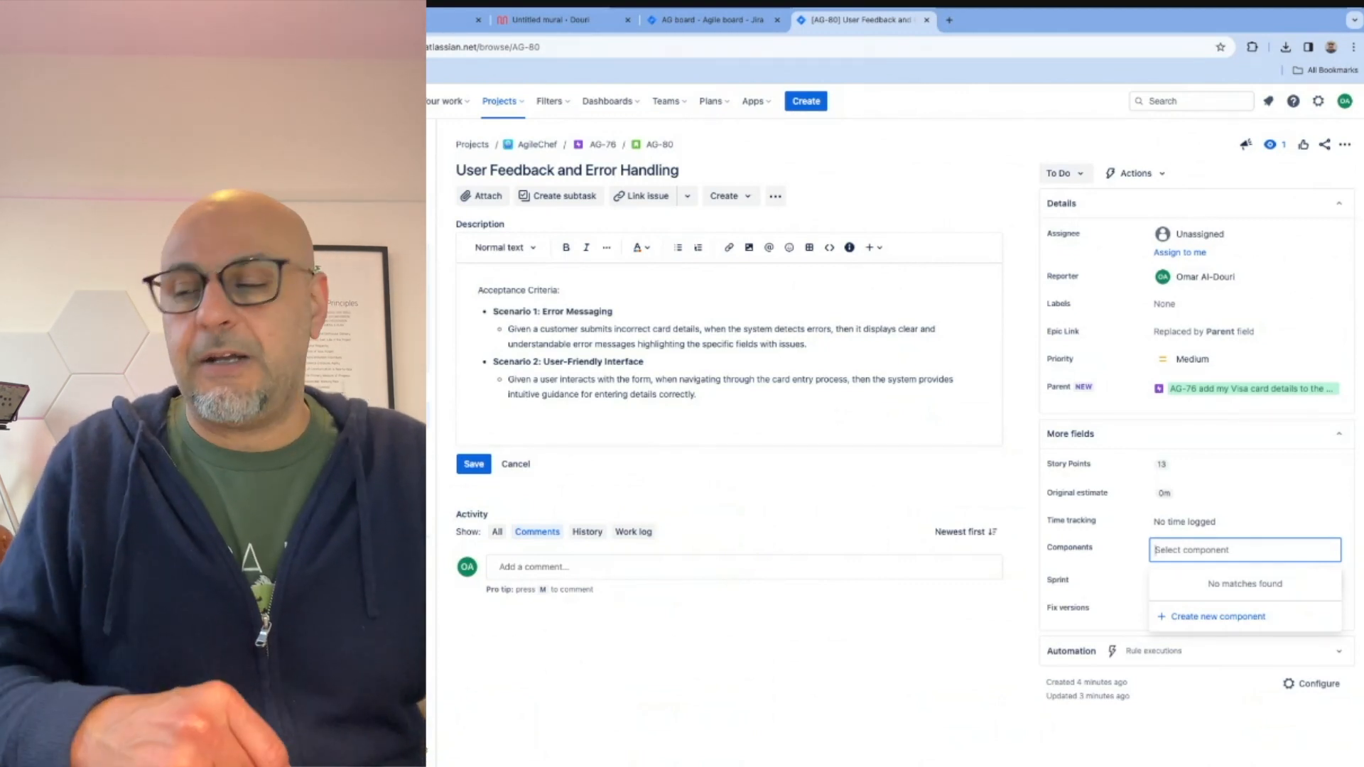
type("Payments")
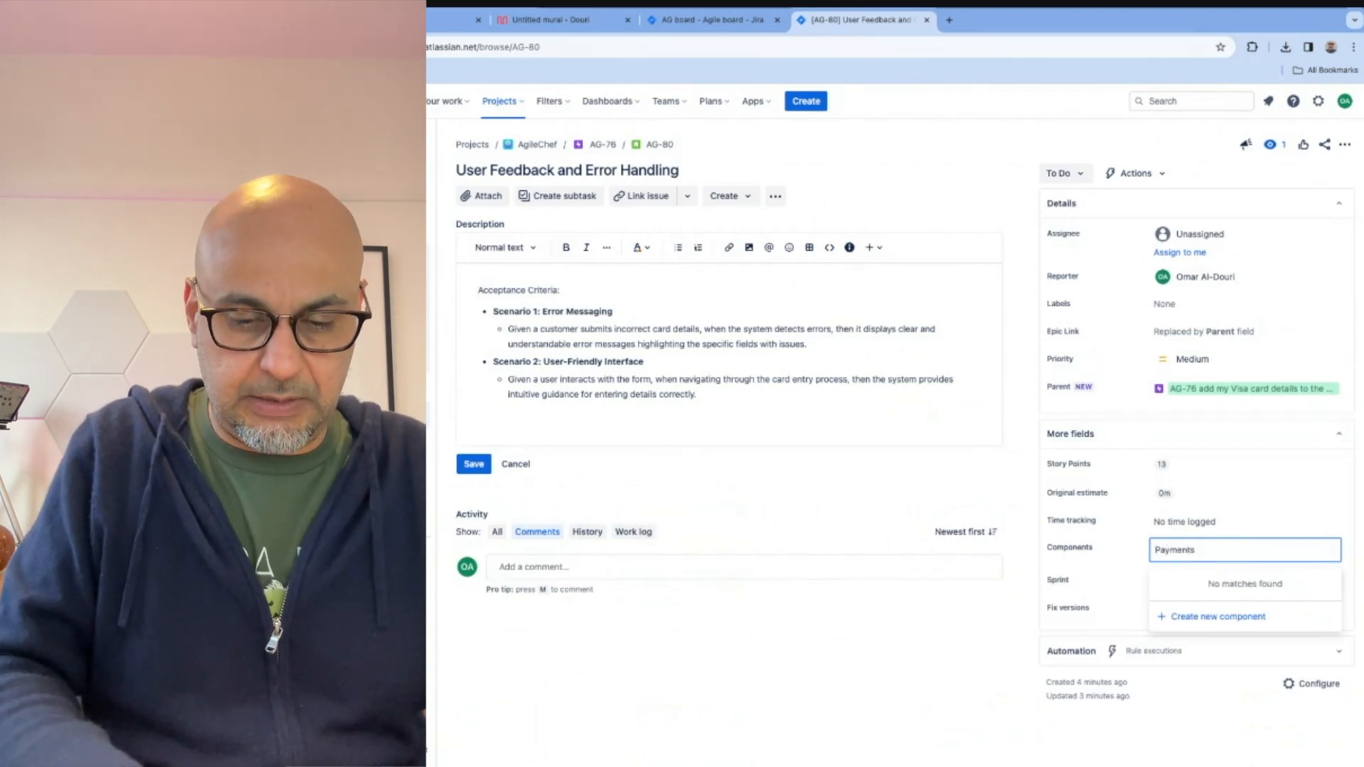
left_click(1219, 617)
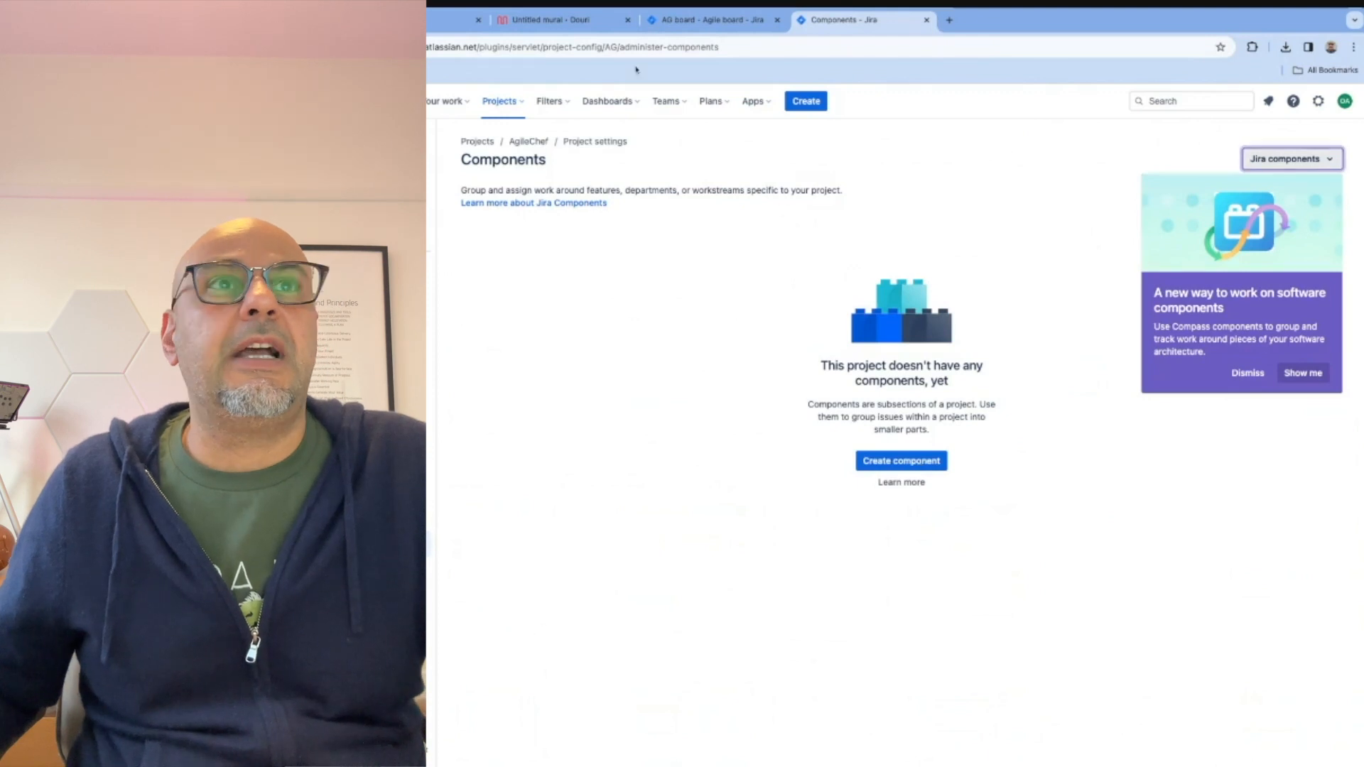
Step: Return to the backlog and select the five Visa card stories from Validation of Card Details through Testing and Quality Assurance
left_click(711, 20)
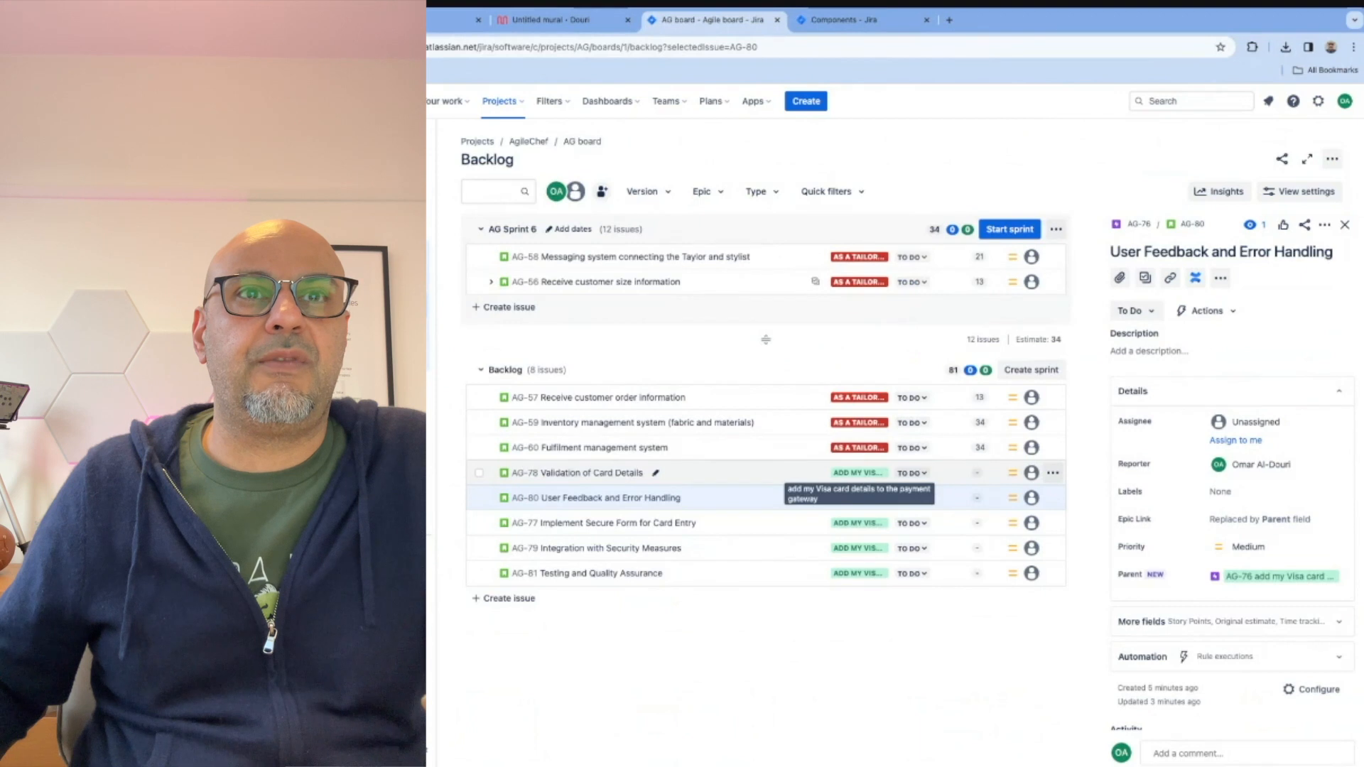
left_click(793, 473)
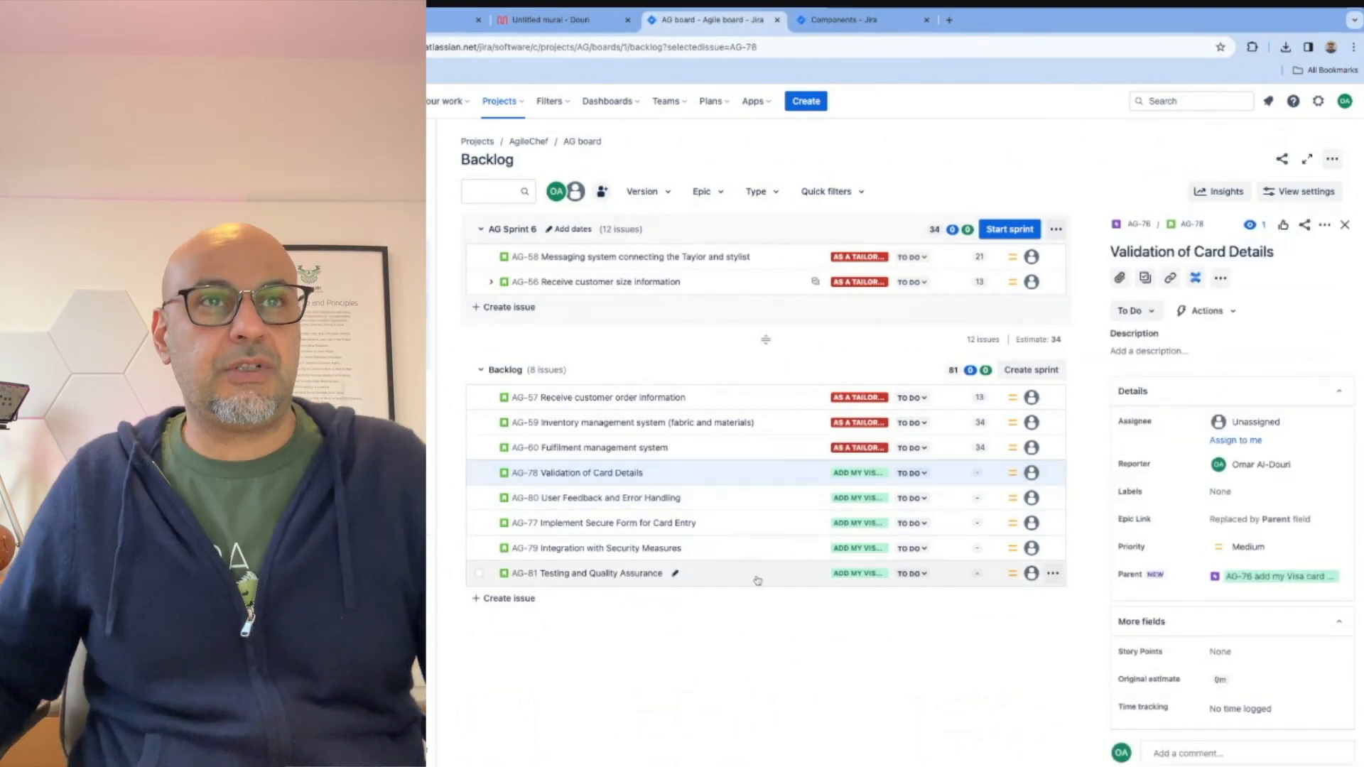
left_click(755, 574, "shift")
mouse_move(732, 506)
left_mouse_down()
mouse_move(732, 297)
mouse_move(732, 500)
left_mouse_up()
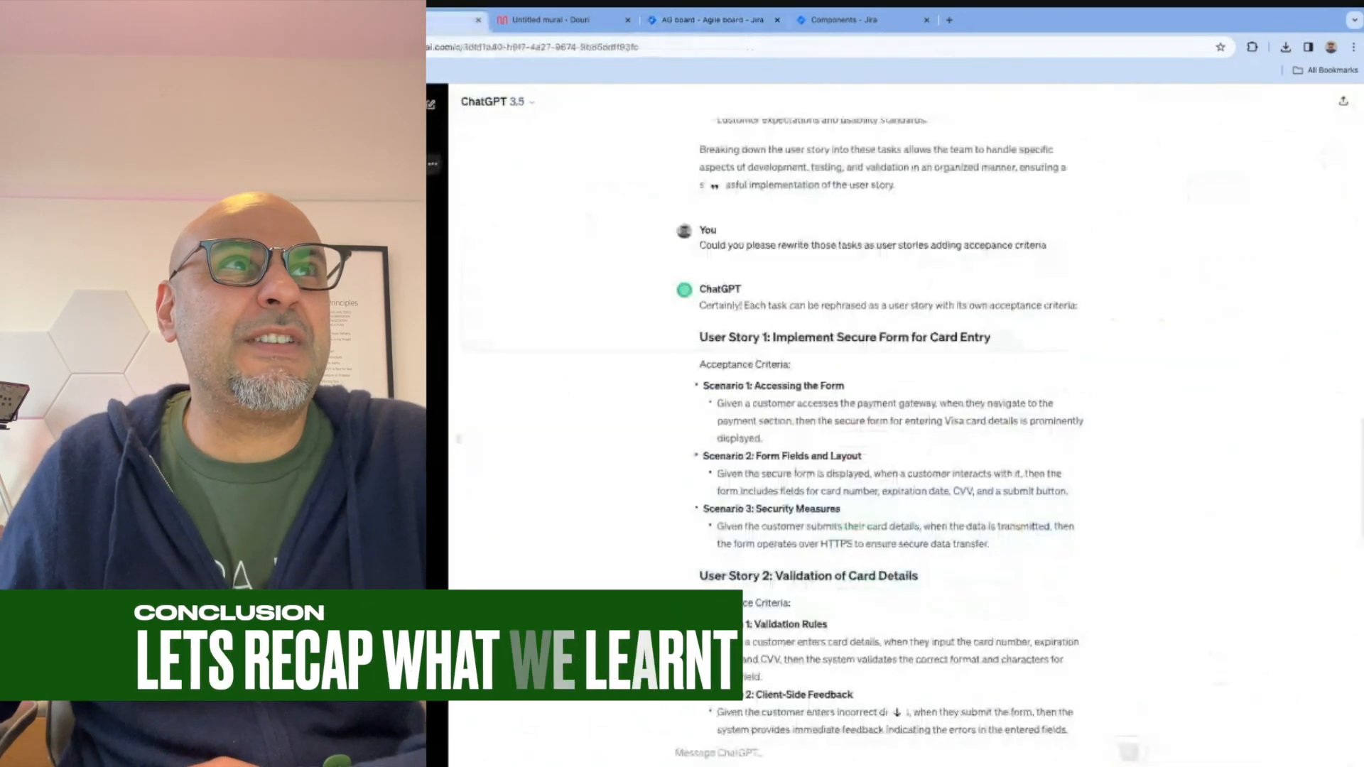
Step: Review the payment gateway user stories in ChatGPT and the story map in Mural, and return to the Jira backlog
scroll(688, 247, "up", 15)
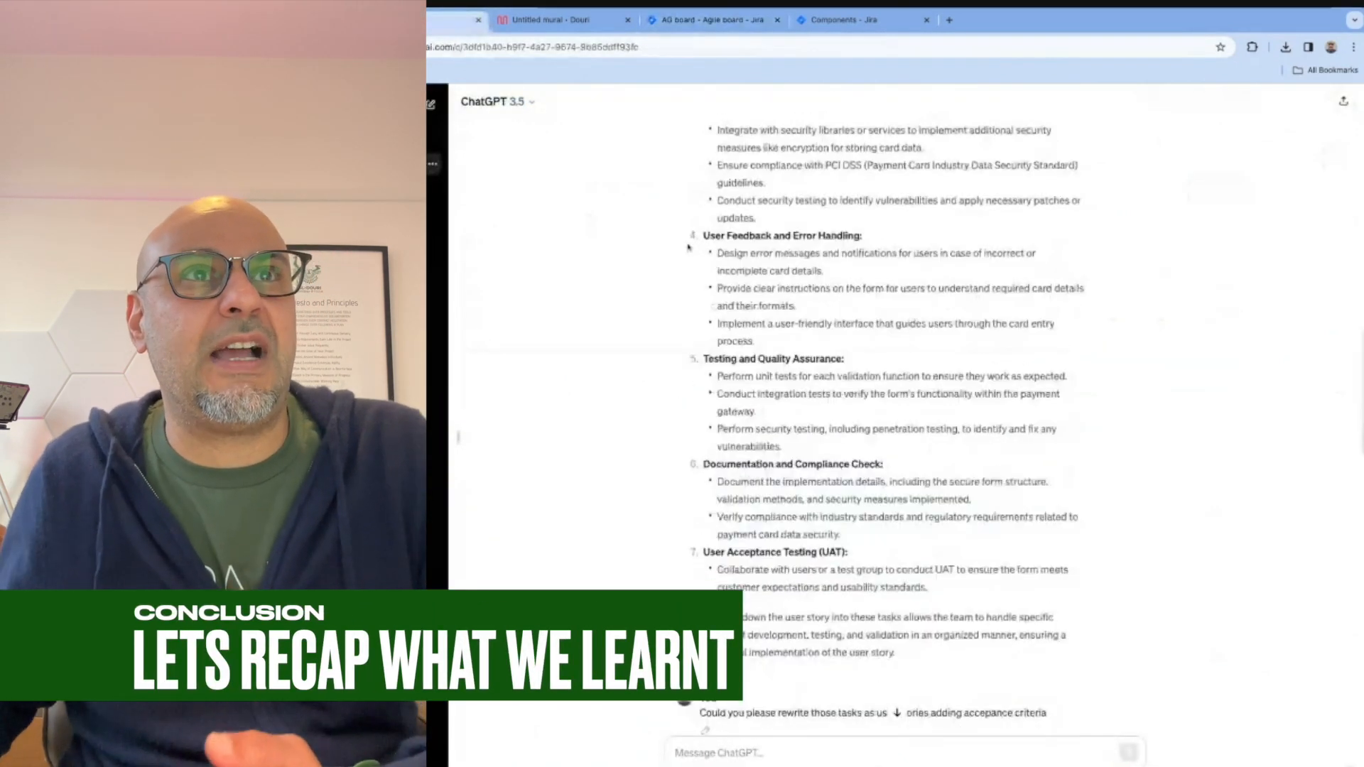
scroll(688, 246, "up", 15)
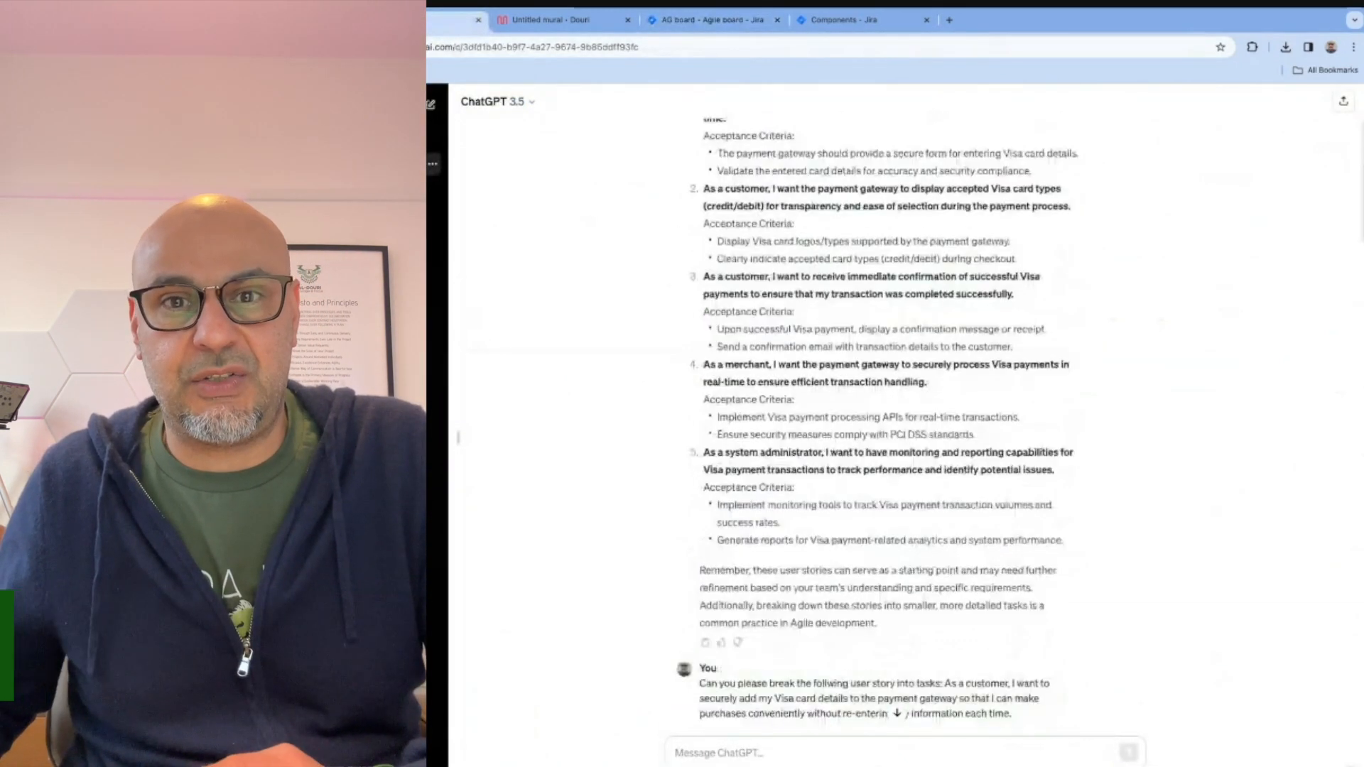
scroll(888, 427, "up", 2)
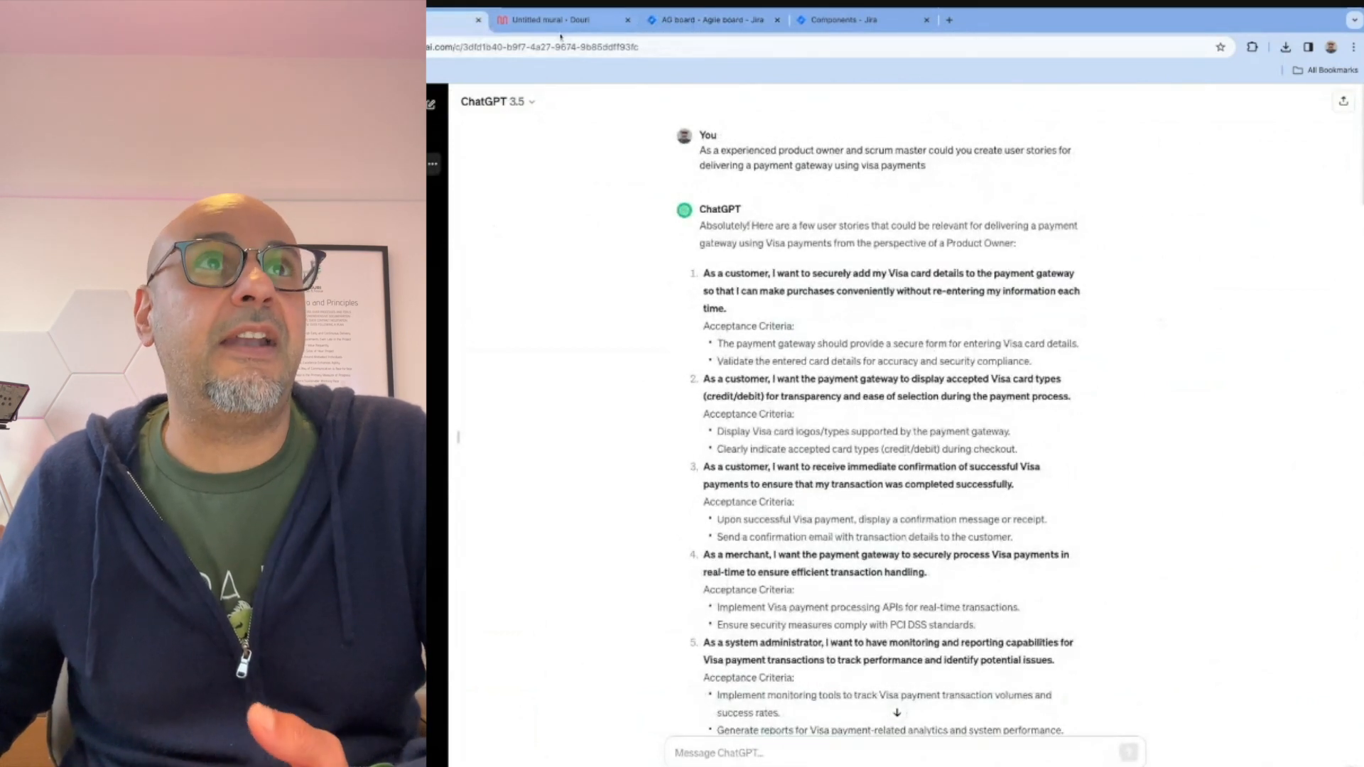
left_click(593, 13)
scroll(911, 291, "down", 1)
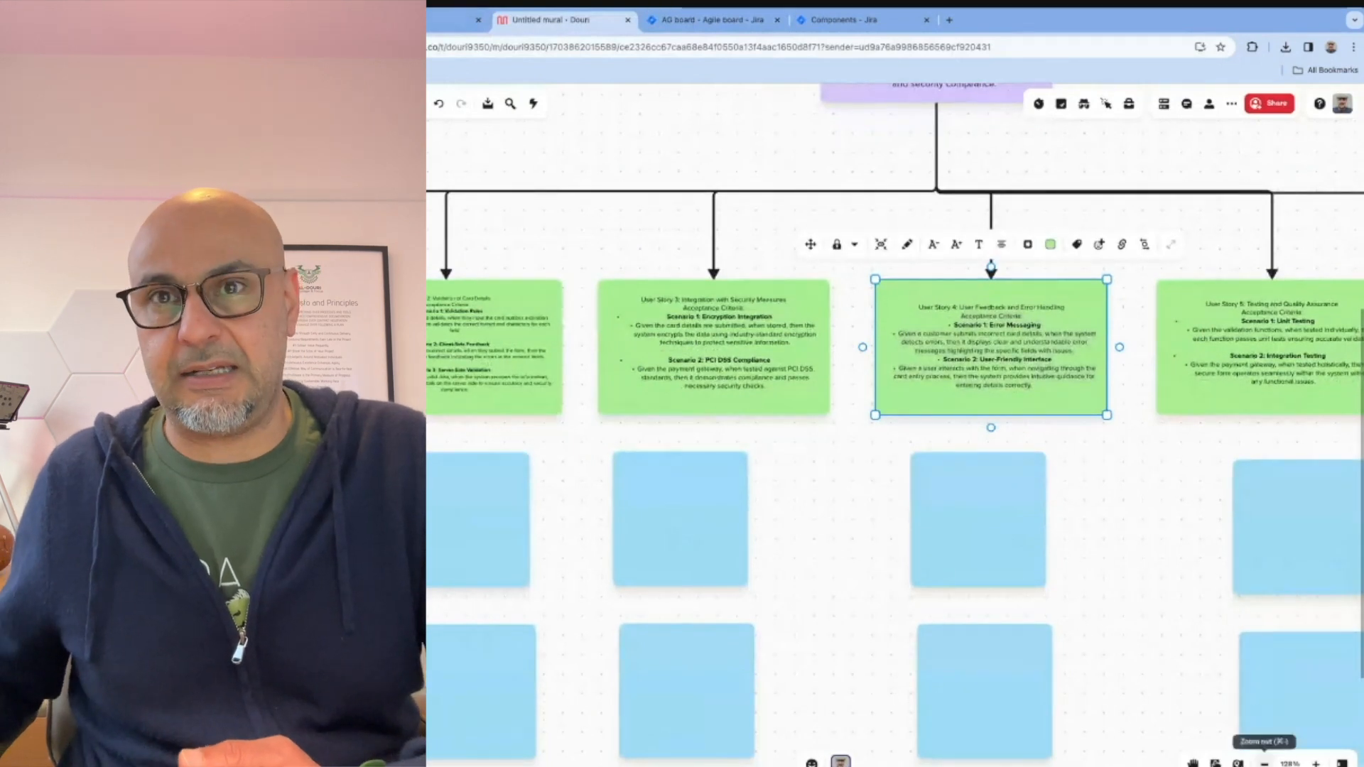
scroll(1092, 480, "down", 5)
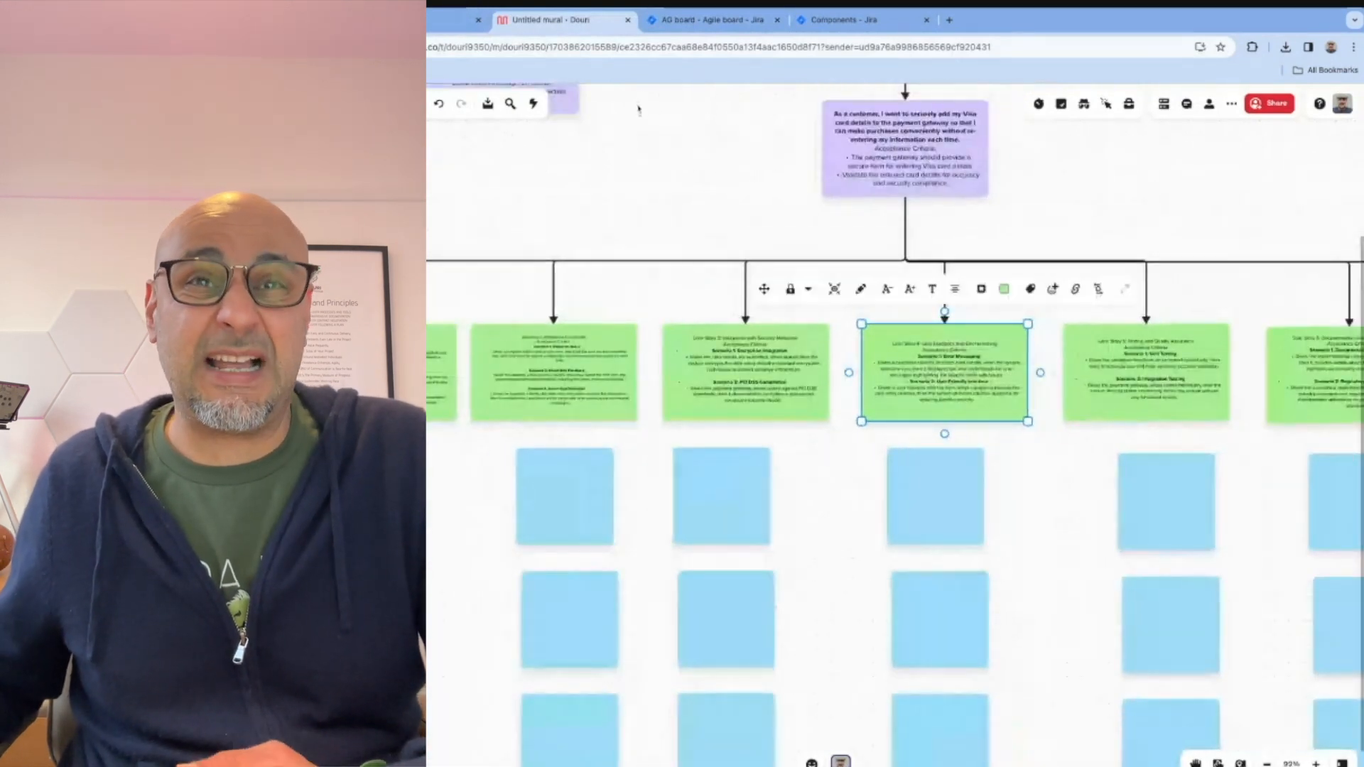
scroll(639, 109, "up", 2)
scroll(638, 109, "up", 2)
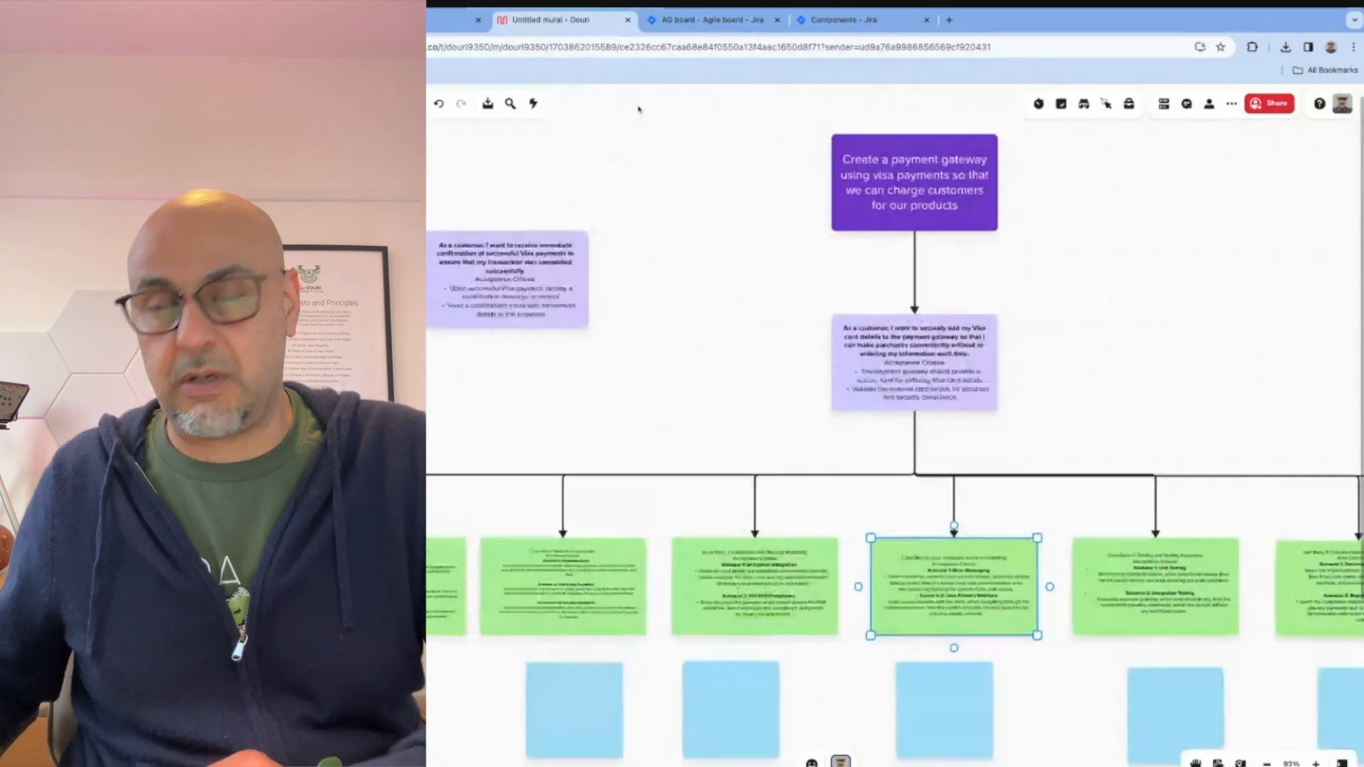
left_click(700, 20)
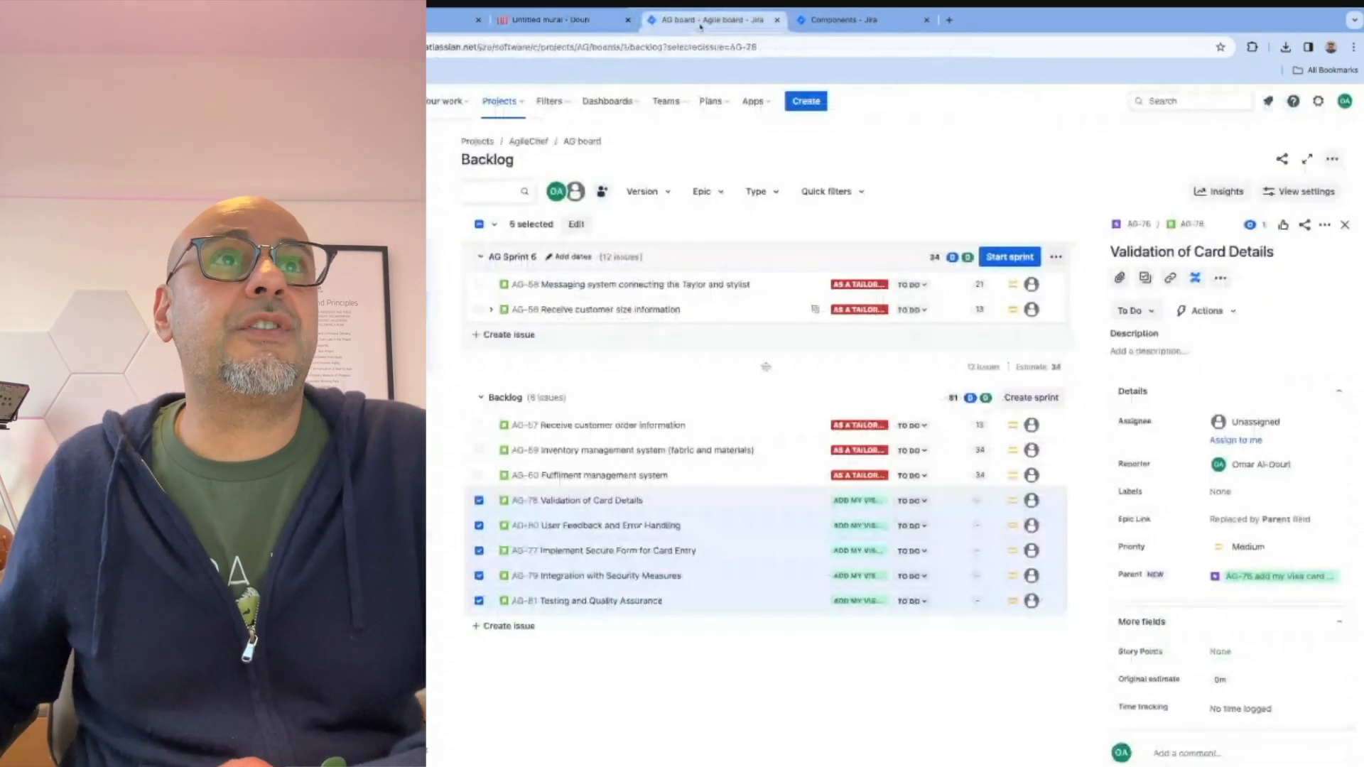